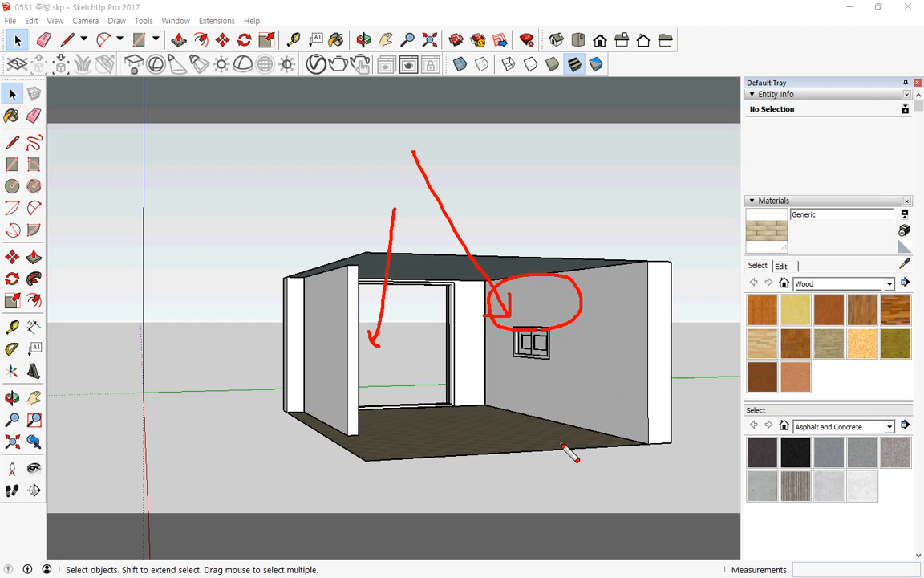
# Step: Open the 3D Warehouse from the kitchen room model
pyautogui.press('Escape')
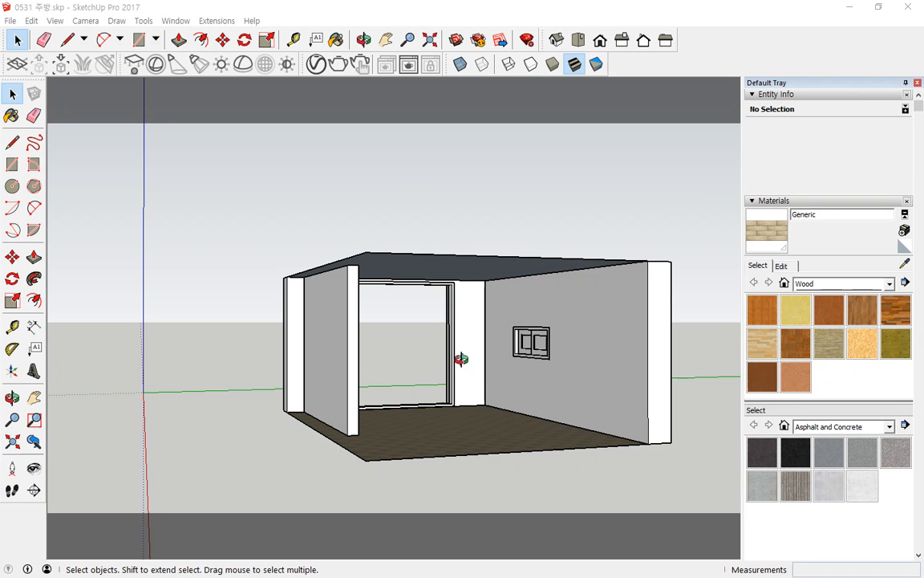
pyautogui.moveTo(461, 359); pyautogui.dragTo(365, 376, button='middle')
pyautogui.scroll(4, 428, 369)
pyautogui.scroll(3, 365, 377)
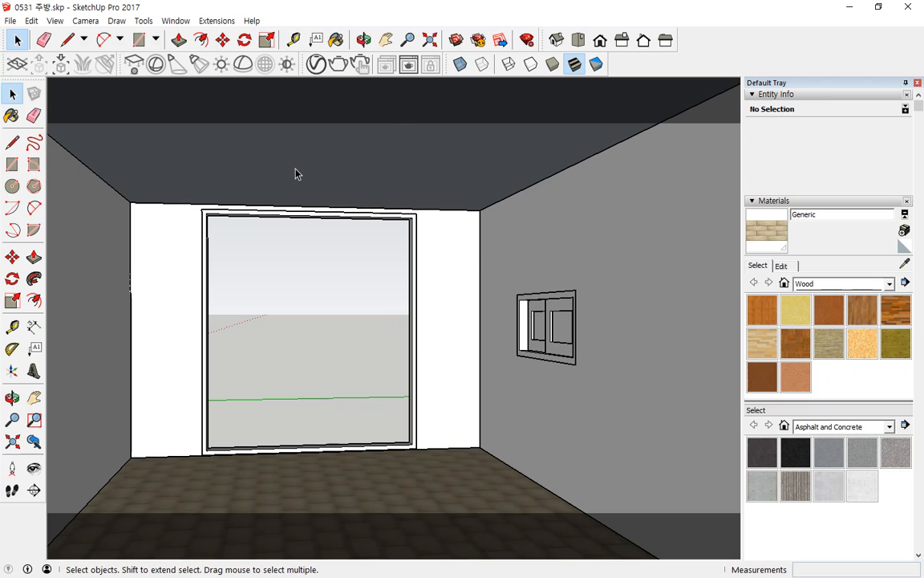
pyautogui.click(167, 23)
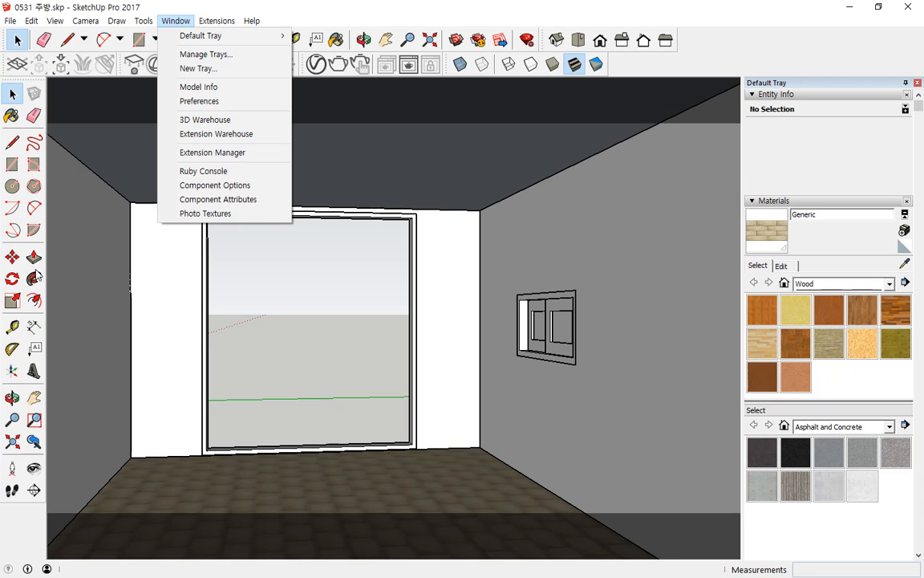
pyautogui.click(230, 120)
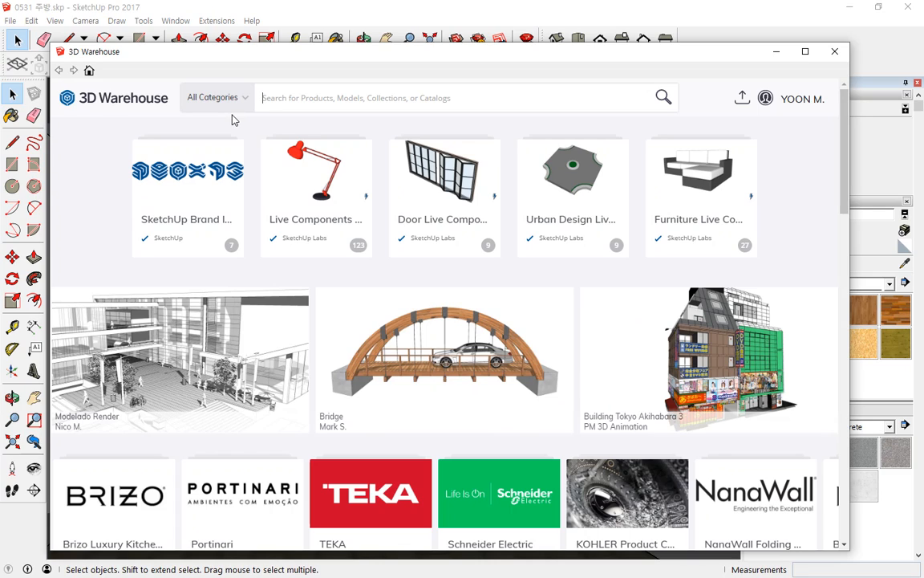
pyautogui.click(801, 100)
pyautogui.moveTo(444, 60); pyautogui.dragTo(446, 33)
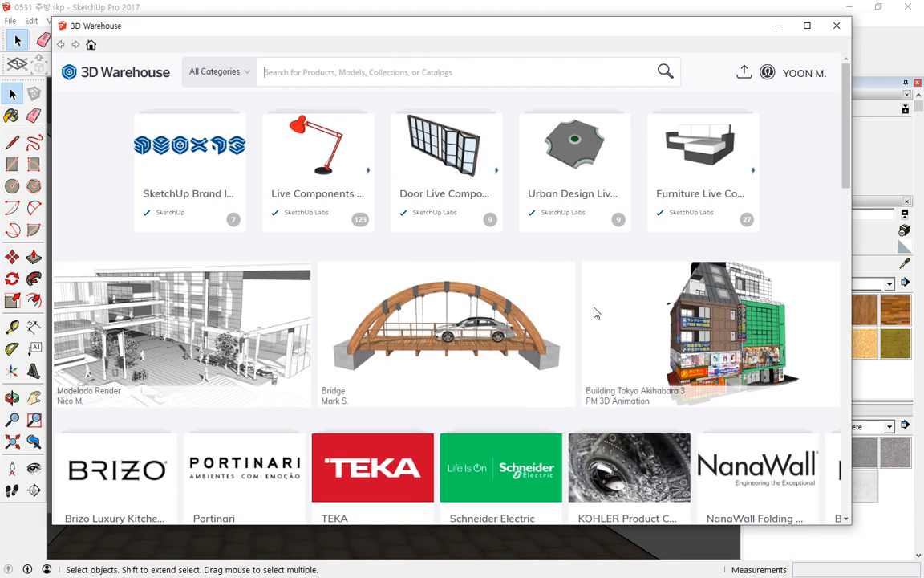
# Step: Search the 3D Warehouse for "kitchen funiture" and shorten the search term to "kitchen"
pyautogui.click(363, 78)
pyautogui.write('ki')
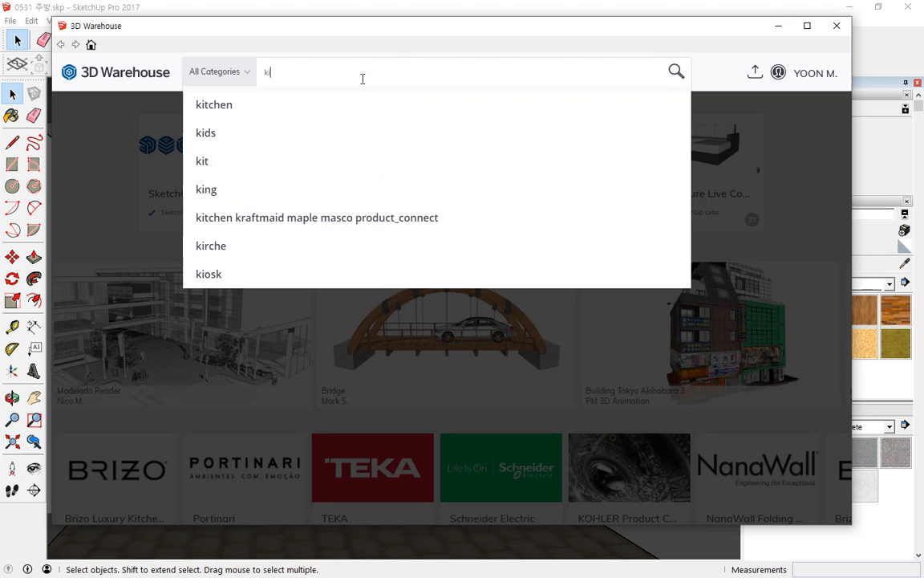
pyautogui.write('tche')
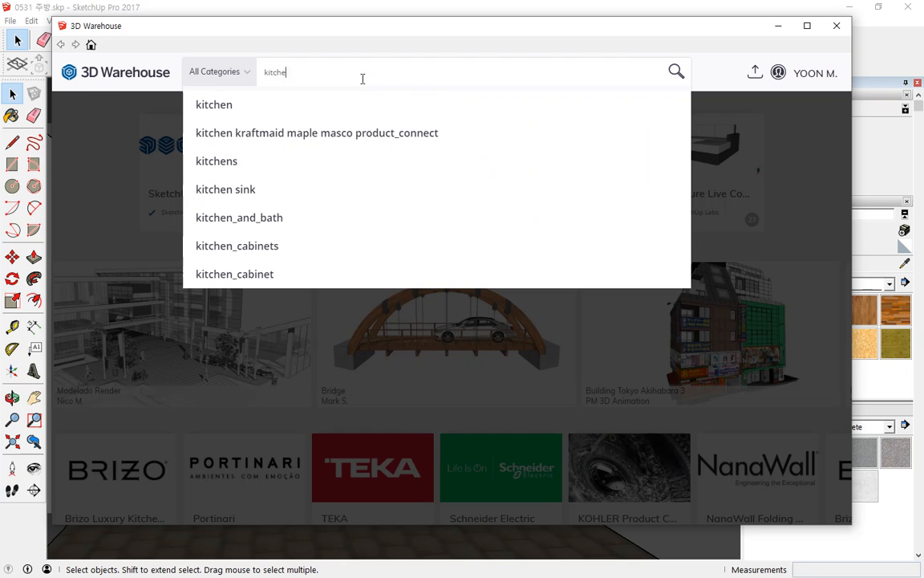
pyautogui.write('n fun')
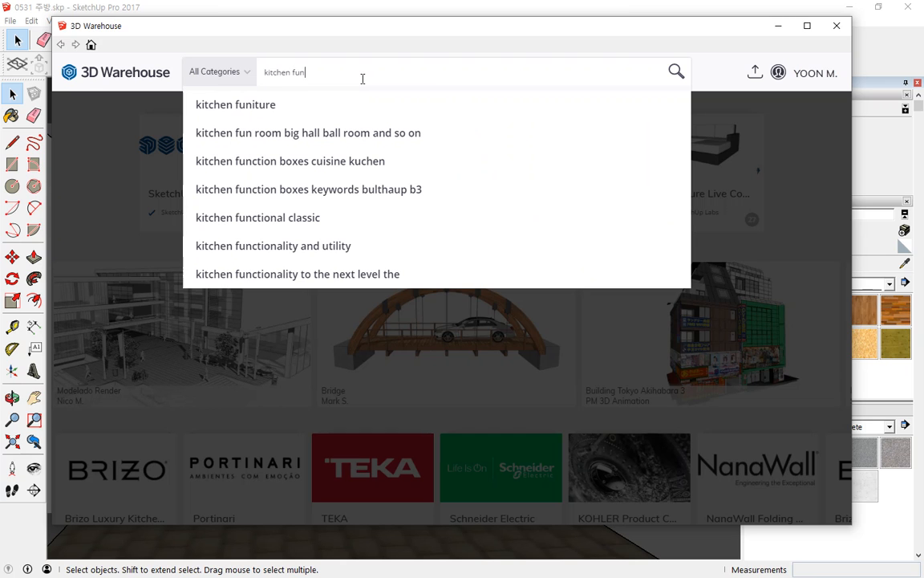
pyautogui.write('iture')
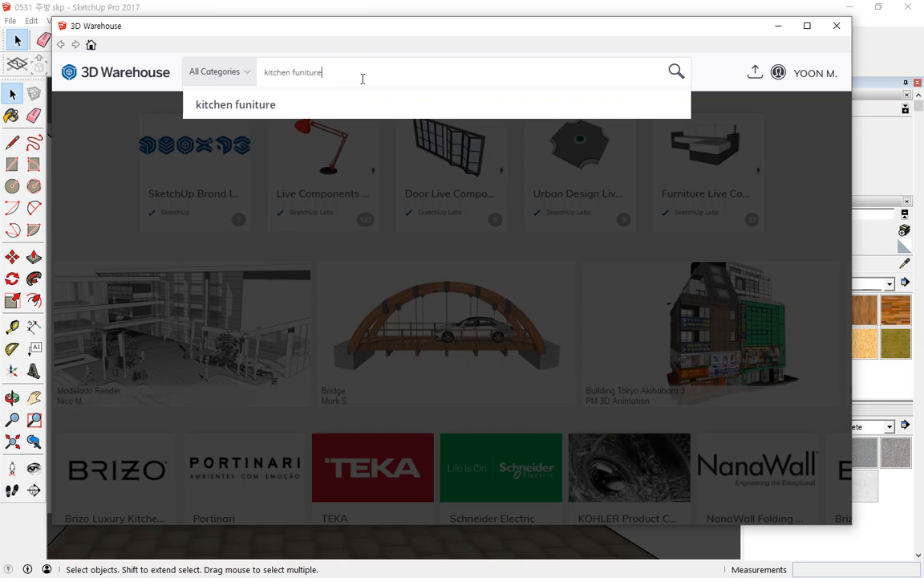
pyautogui.press('Return')
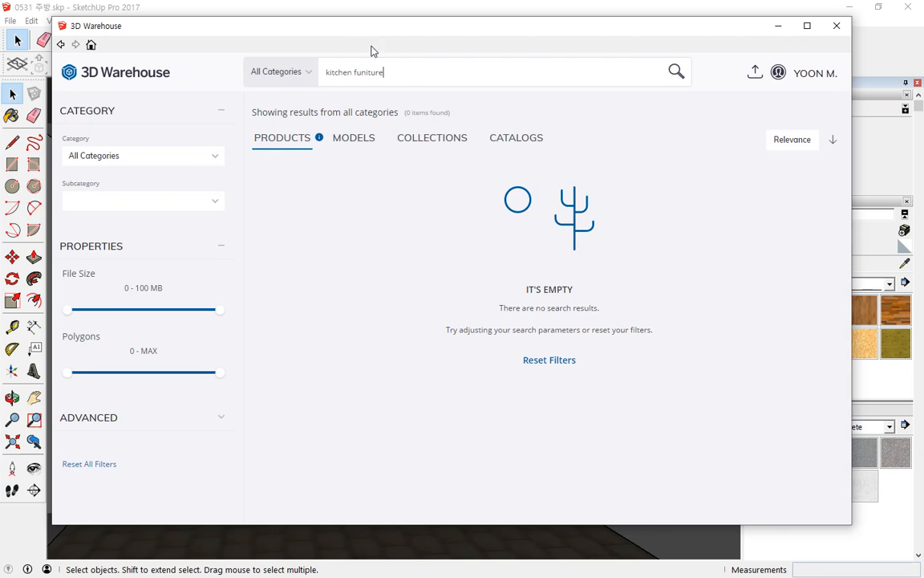
pyautogui.doubleClick(355, 71)
pyautogui.press('BackSpace')
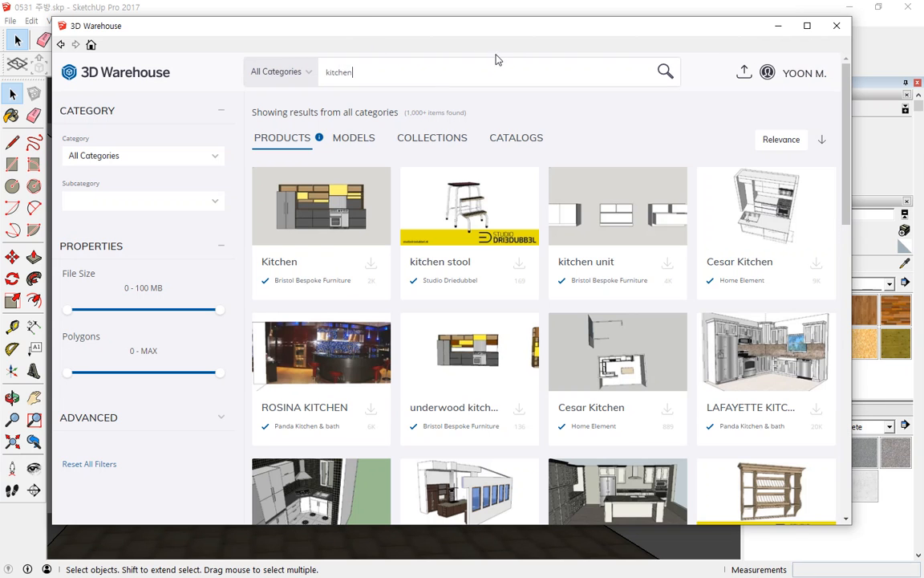
pyautogui.moveTo(508, 34); pyautogui.dragTo(491, 24)
# Step: Browse the kitchen product results for a model that would suit the room
pyautogui.scroll(-5, 468, 336)
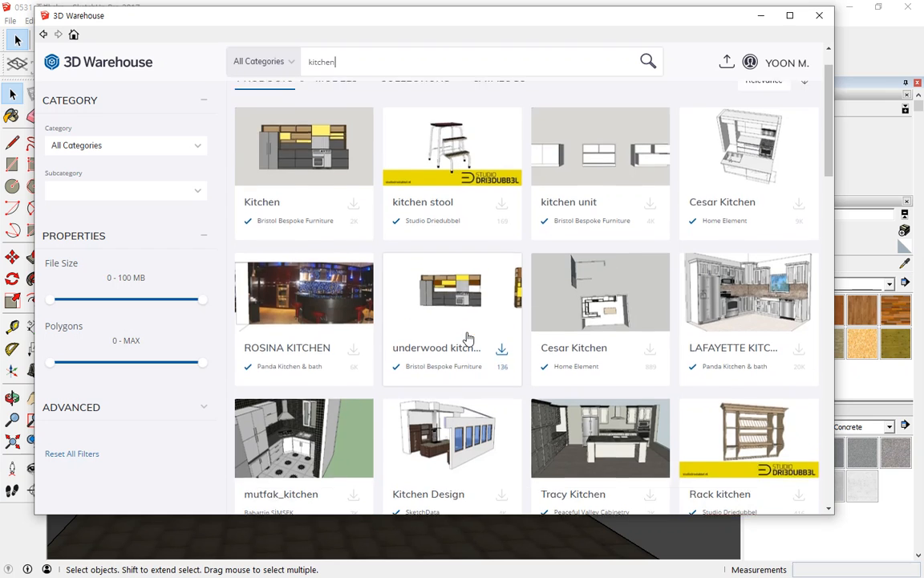
pyautogui.scroll(-4, 492, 352)
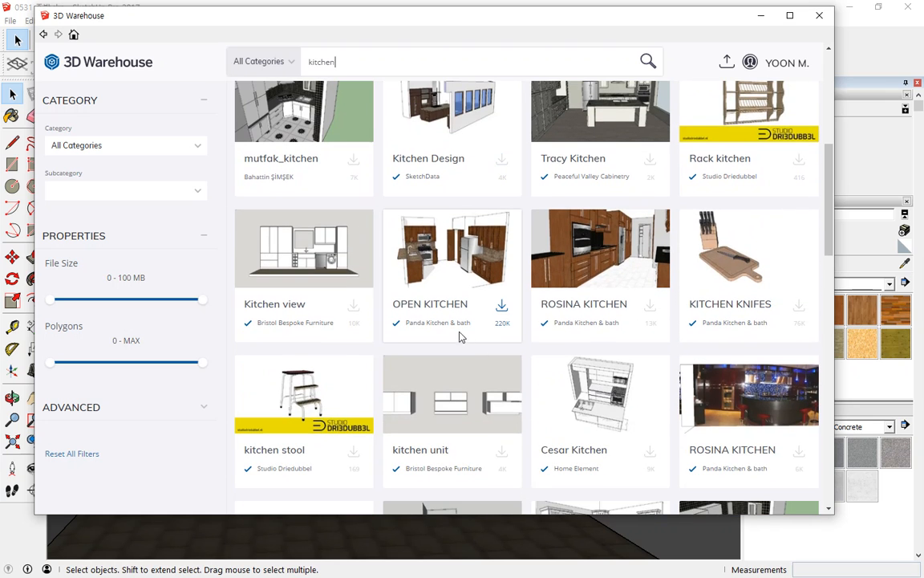
pyautogui.scroll(-3, 425, 305)
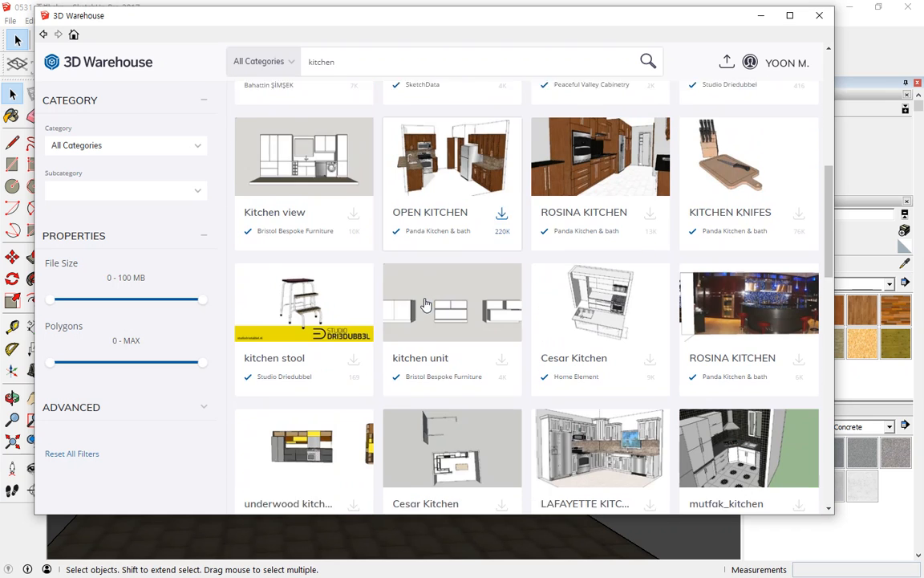
pyautogui.scroll(-2, 407, 290)
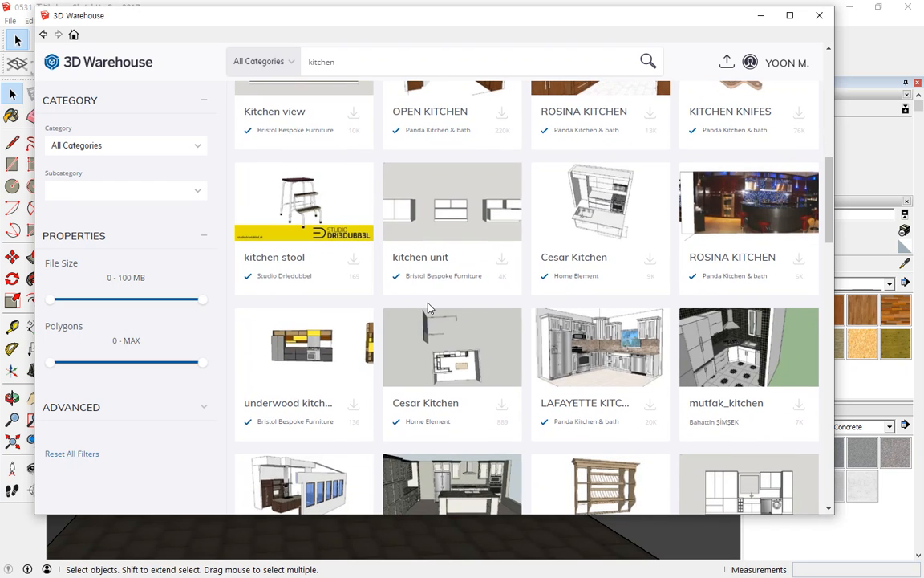
pyautogui.scroll(-1, 583, 381)
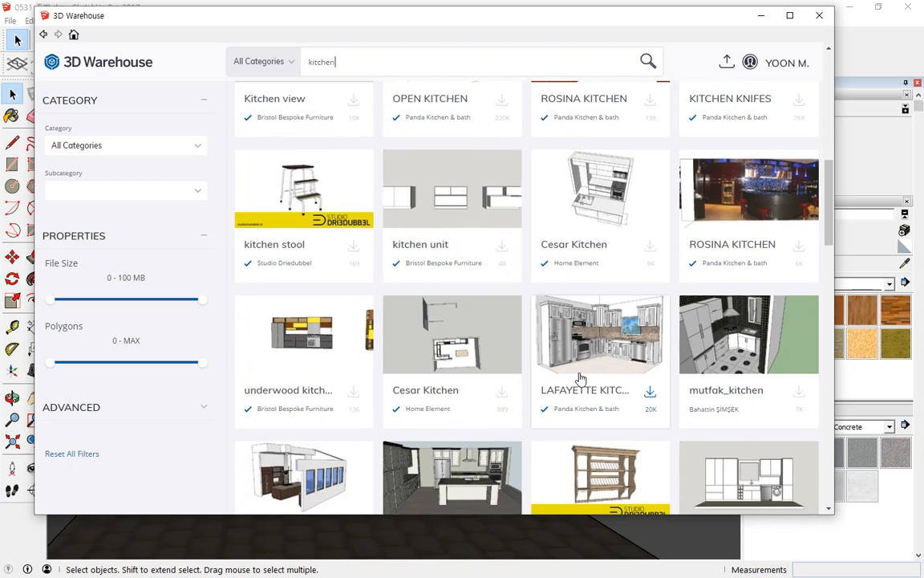
pyautogui.scroll(-3, 582, 378)
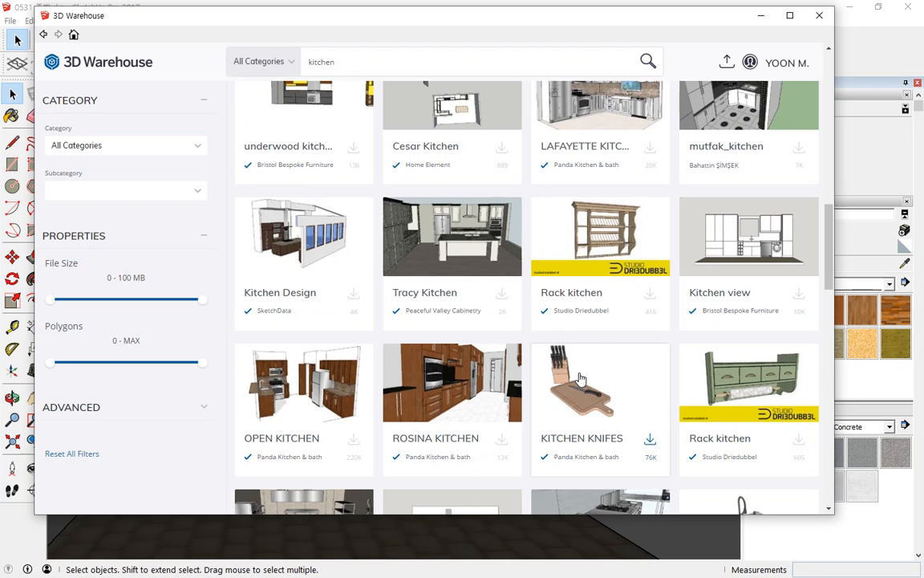
pyautogui.scroll(-2, 581, 377)
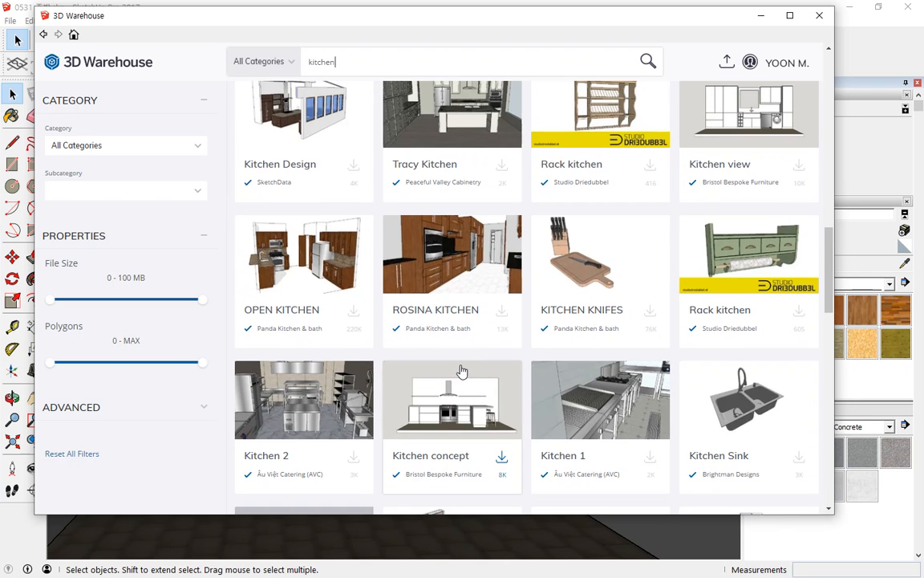
pyautogui.scroll(5, 461, 369)
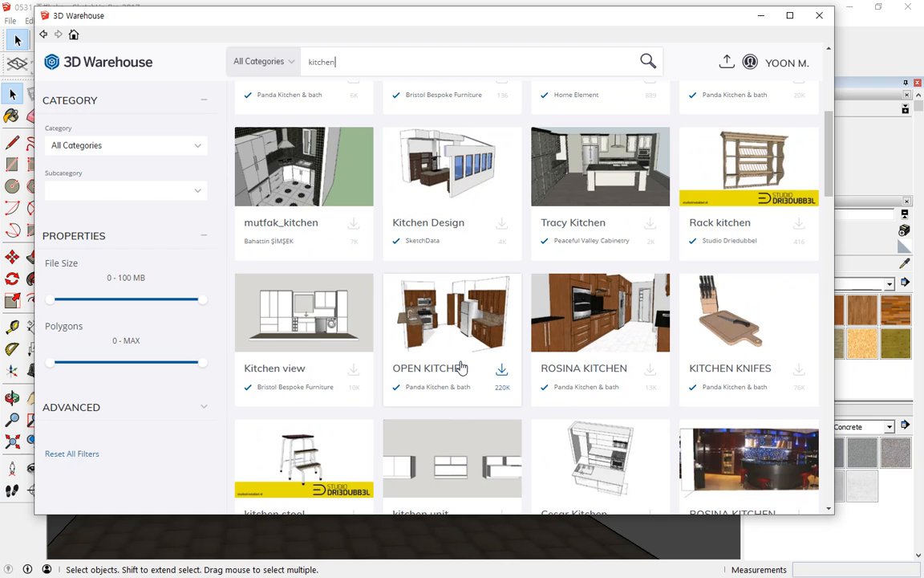
pyautogui.scroll(4, 461, 368)
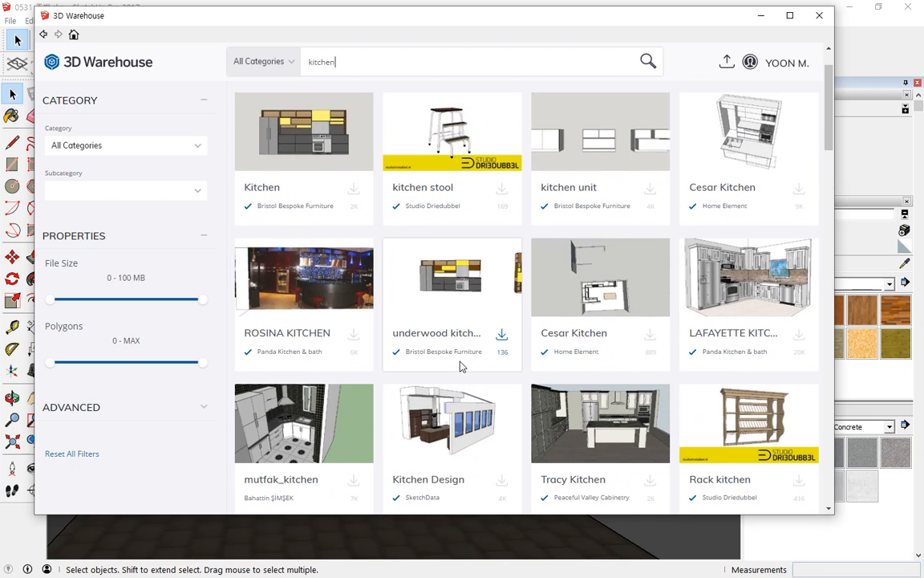
pyautogui.scroll(-6, 459, 365)
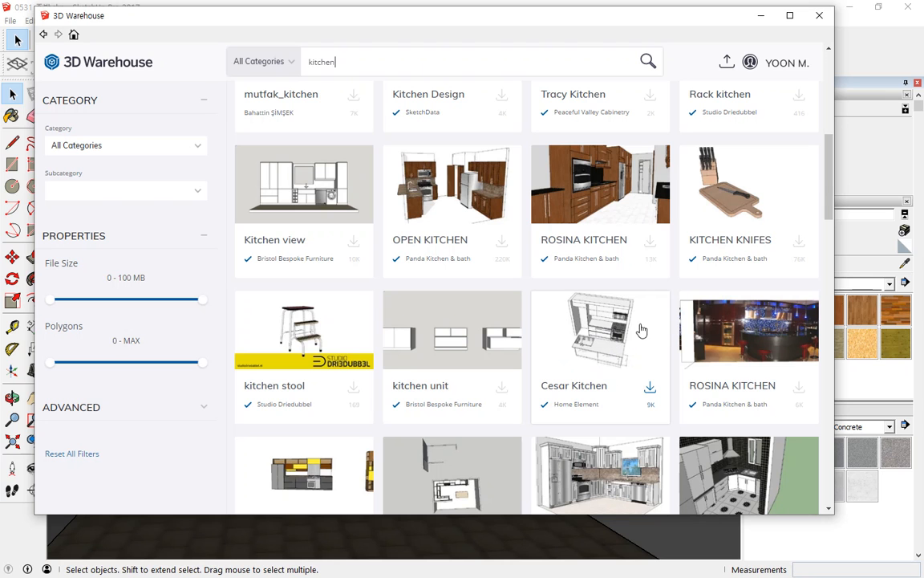
# Step: Open the preview of the Cesar Kitchen model by Home Element and check its polygon count and file size
pyautogui.click(609, 352)
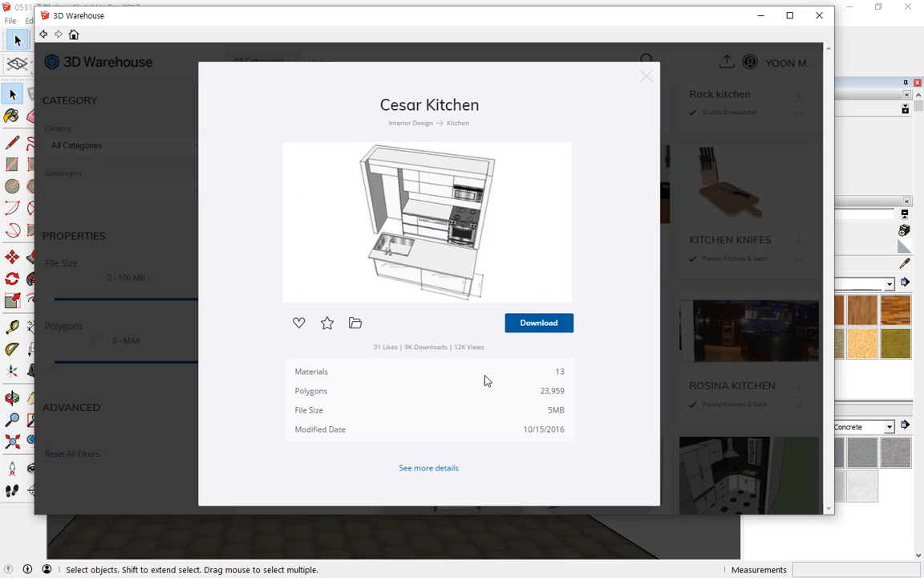
pyautogui.moveTo(299, 392); pyautogui.dragTo(330, 391)
pyautogui.click(563, 389)
pyautogui.moveTo(554, 389); pyautogui.dragTo(525, 389)
pyautogui.moveTo(292, 409); pyautogui.dragTo(325, 410)
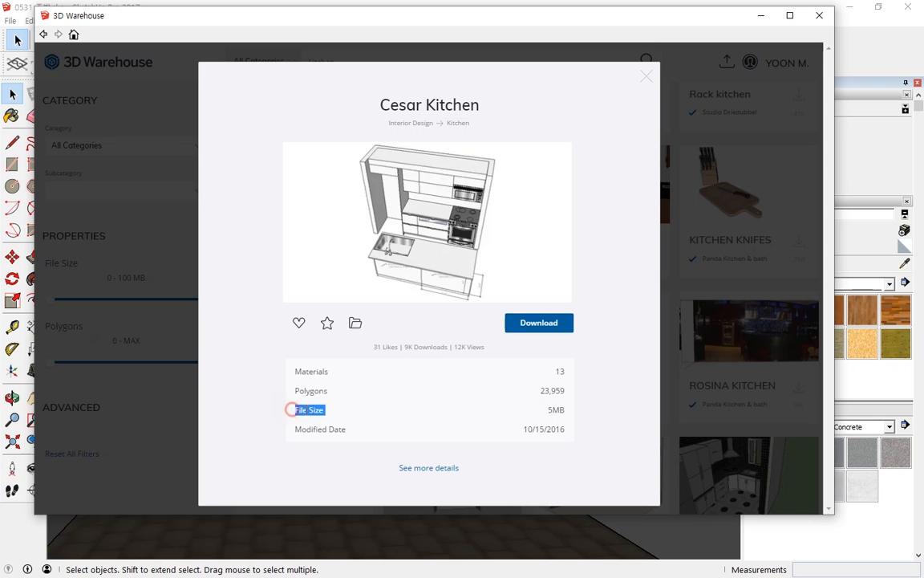
pyautogui.click(336, 410)
pyautogui.moveTo(545, 411); pyautogui.dragTo(561, 410)
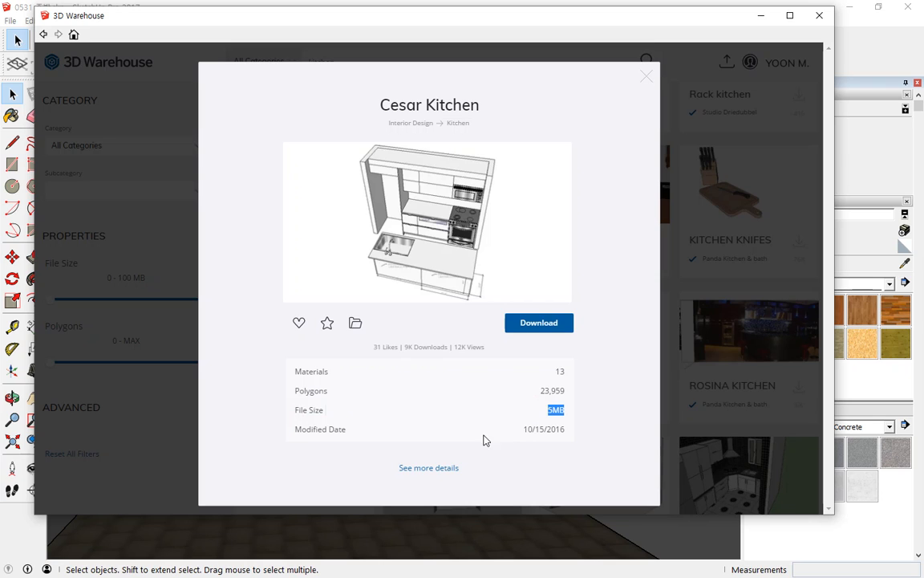
# Step: Open the full details page of Cesar Kitchen and check its unit of measure, bounds and distance from origin
pyautogui.click(372, 169)
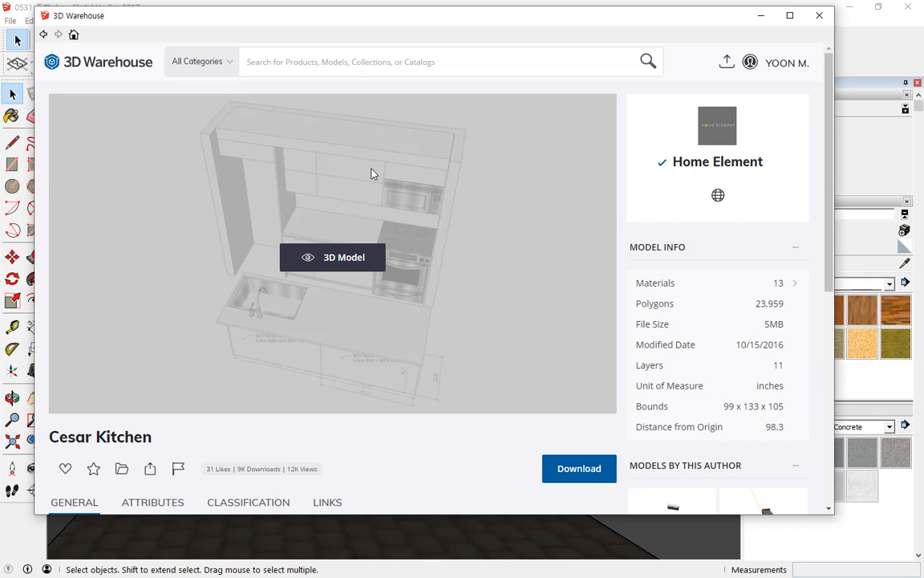
pyautogui.scroll(-4, 382, 272)
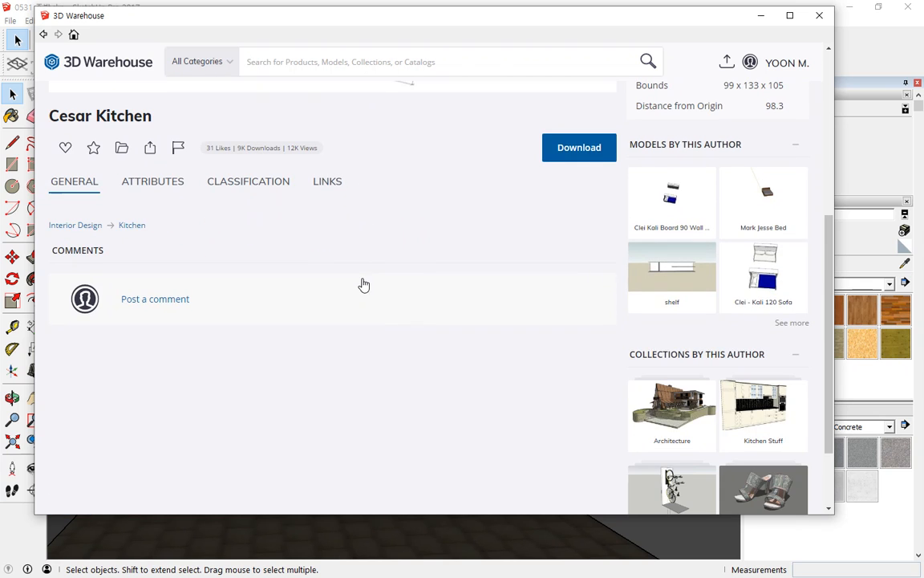
pyautogui.scroll(3, 367, 289)
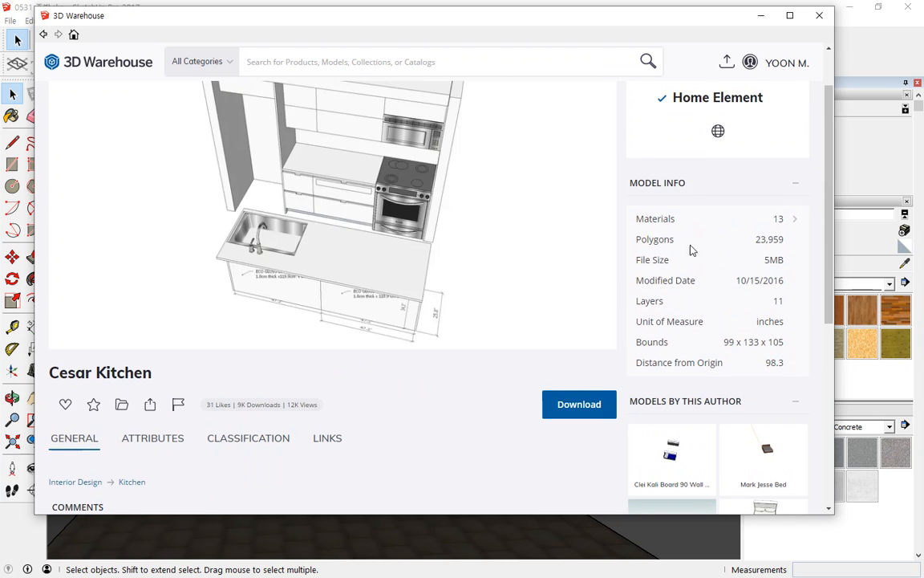
pyautogui.moveTo(751, 324); pyautogui.dragTo(794, 326)
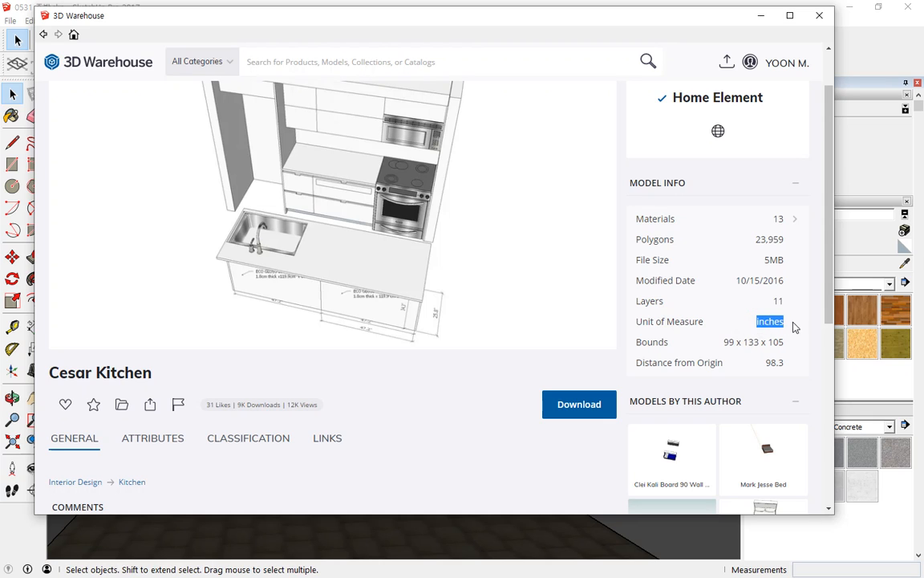
pyautogui.moveTo(716, 344); pyautogui.dragTo(775, 366)
pyautogui.click(757, 280)
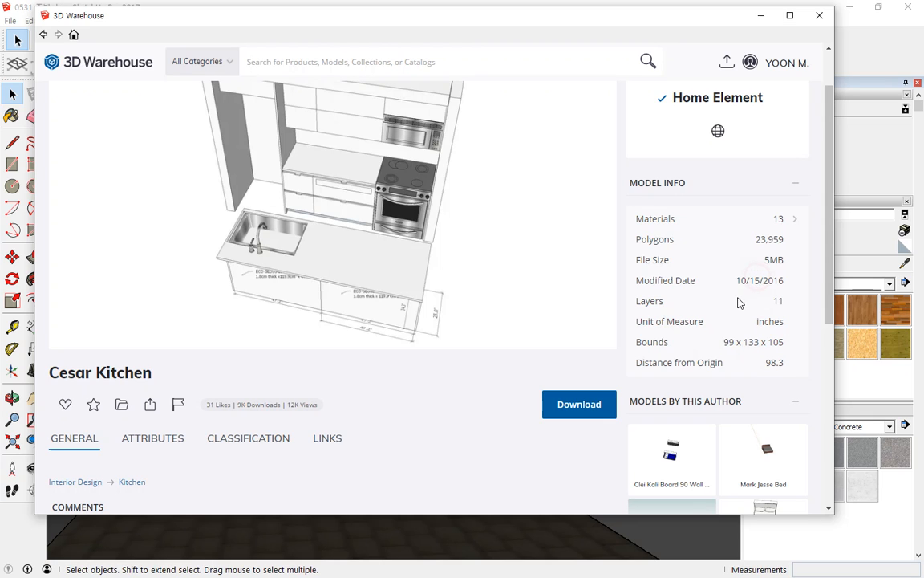
pyautogui.click(567, 407)
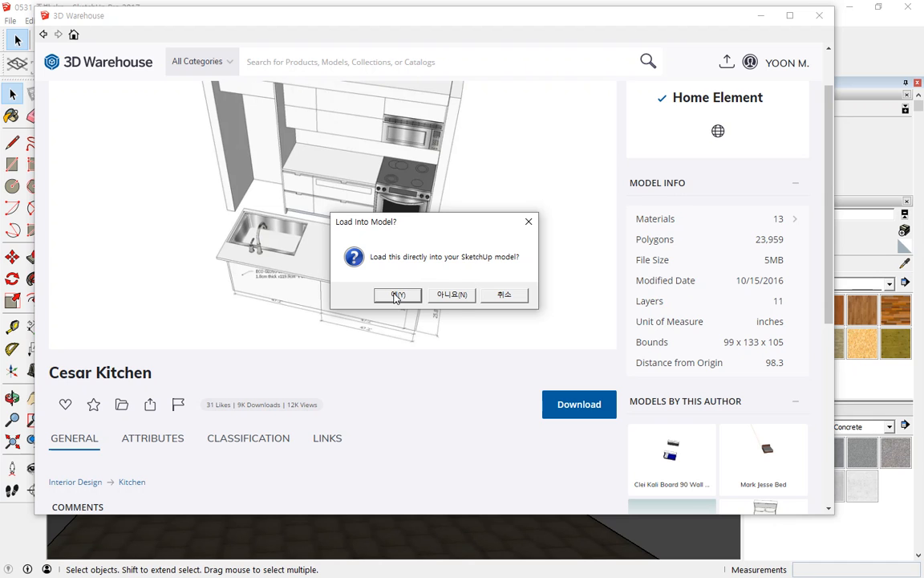
pyautogui.click(454, 299)
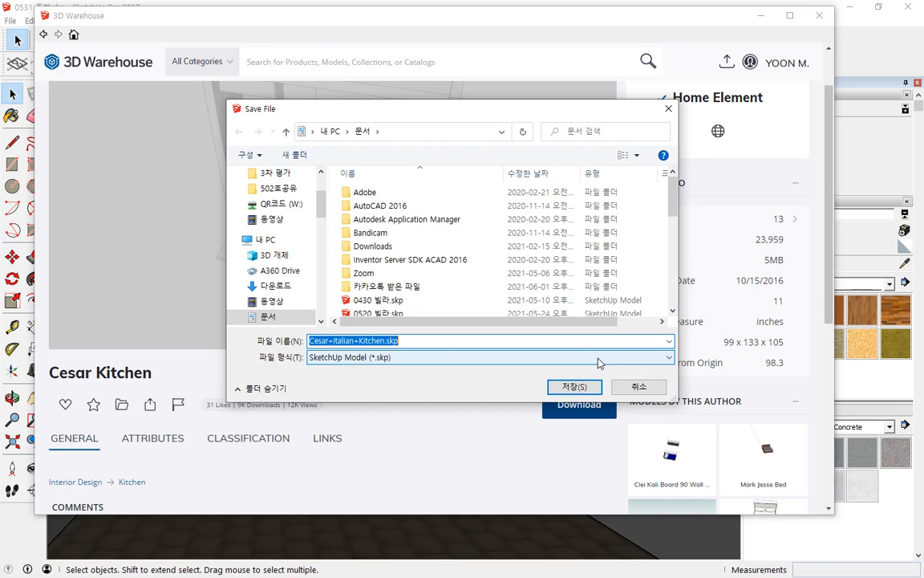
pyautogui.click(639, 385)
# Step: Download Cesar Kitchen directly into the current model and place it on the ground outside the room, near its window-side wall
pyautogui.click(571, 408)
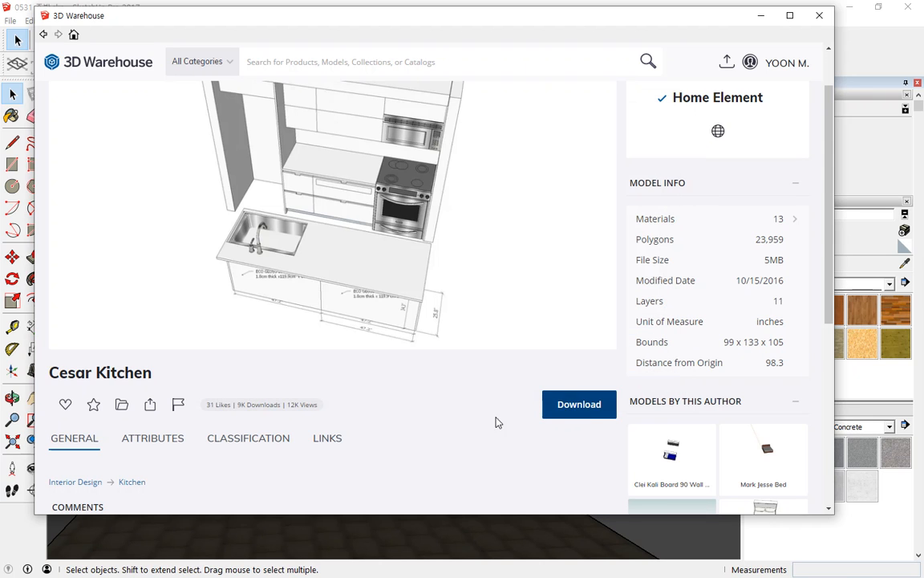
pyautogui.click(398, 295)
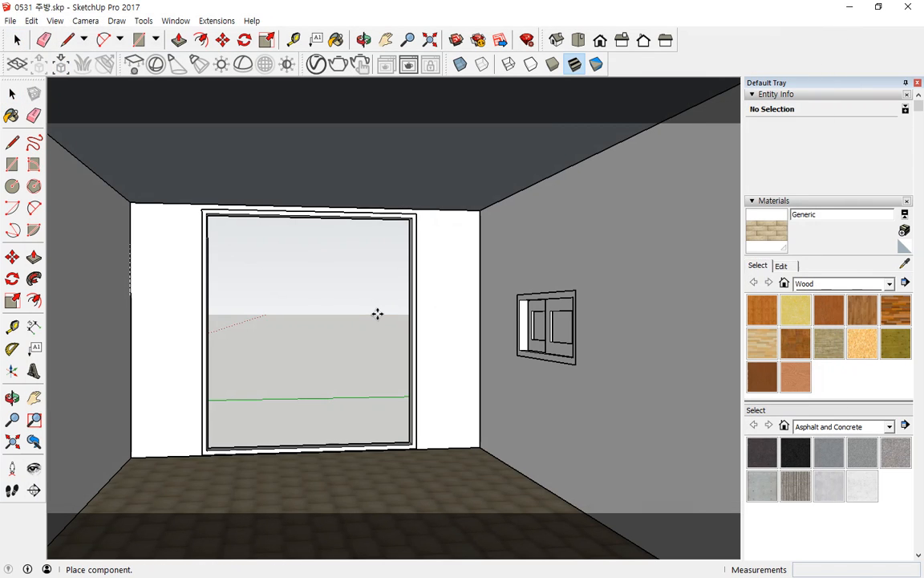
pyautogui.scroll(-8, 377, 312)
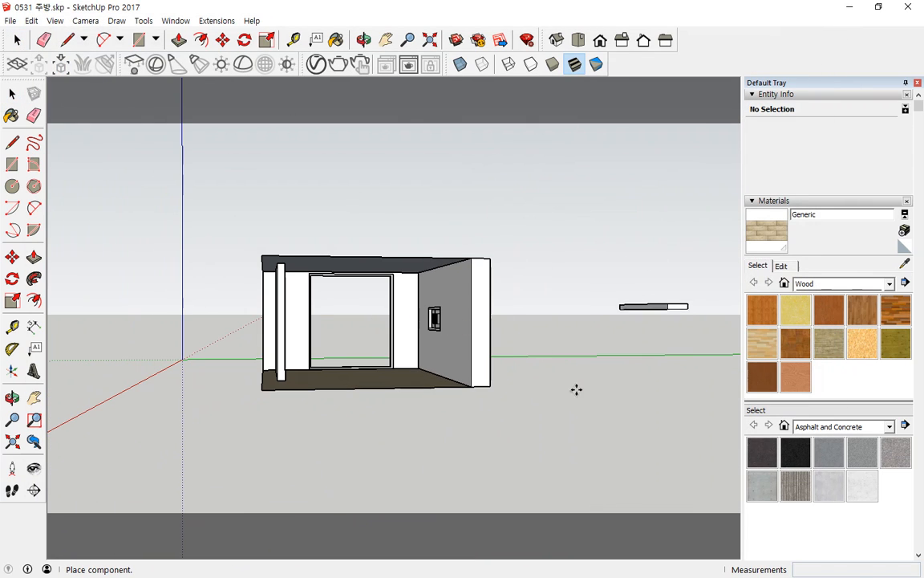
pyautogui.scroll(-3, 503, 408)
pyautogui.click(523, 390)
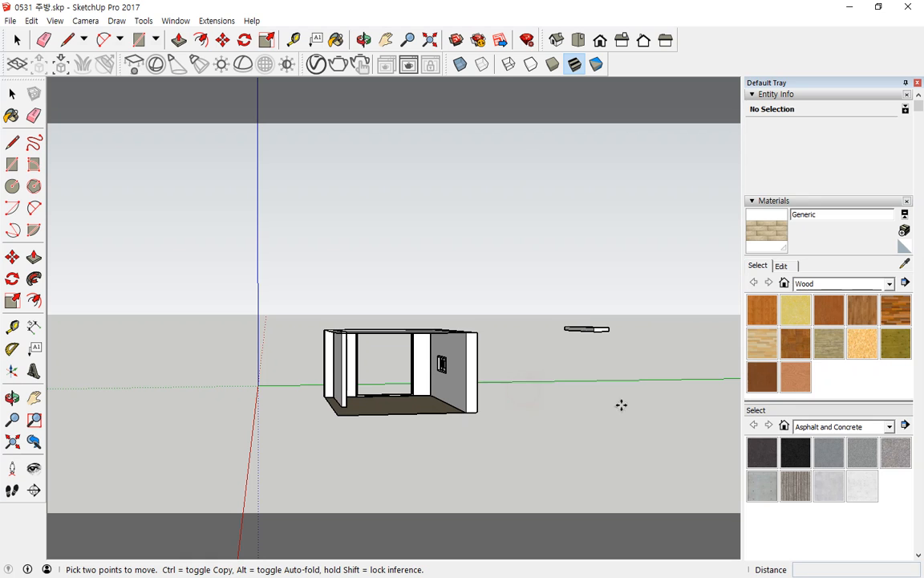
# Step: Explode the imported kitchen component and then the nested Cesar Kitchen component to release its individual parts
pyautogui.scroll(5, 667, 402)
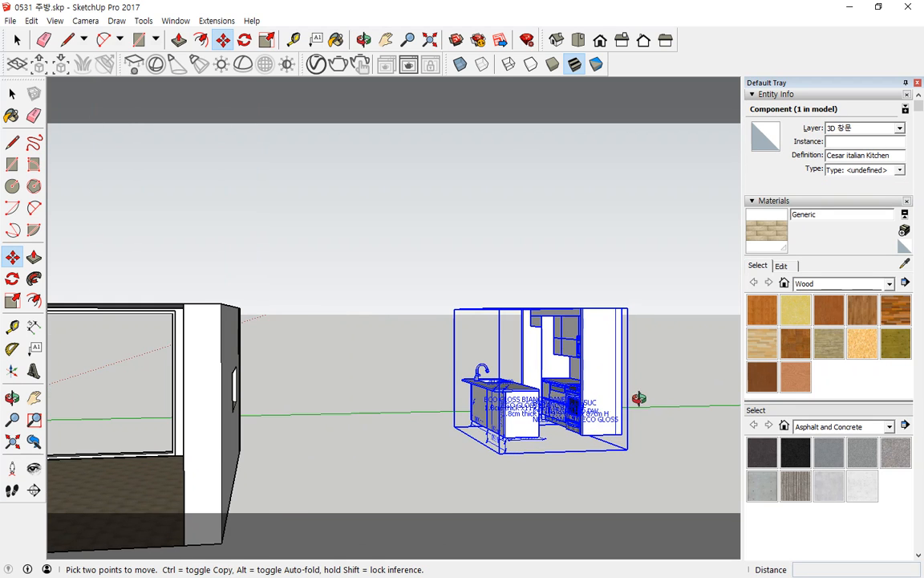
pyautogui.moveTo(639, 398); pyautogui.dragTo(542, 462, button='middle')
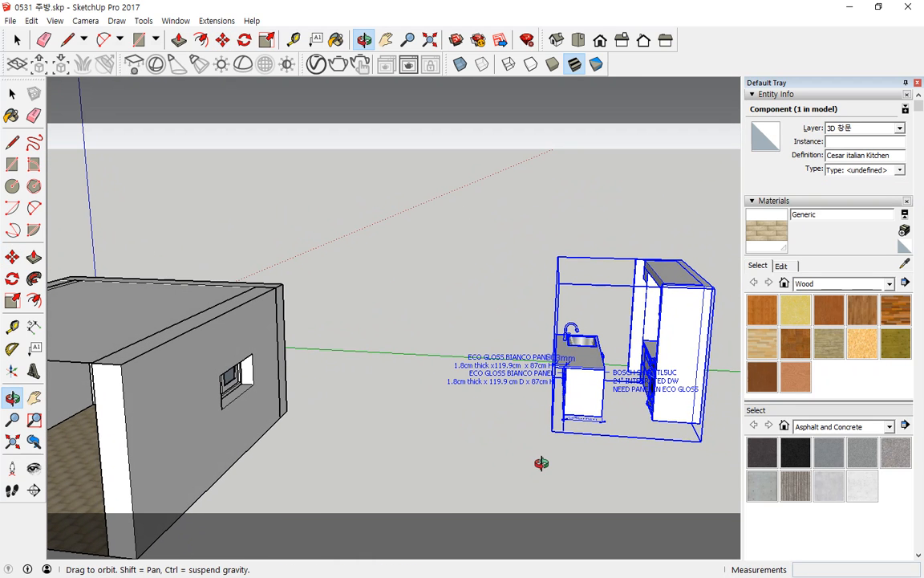
pyautogui.scroll(3, 496, 338)
pyautogui.moveTo(548, 336); pyautogui.dragTo(710, 400, button='middle')
pyautogui.scroll(4, 446, 414)
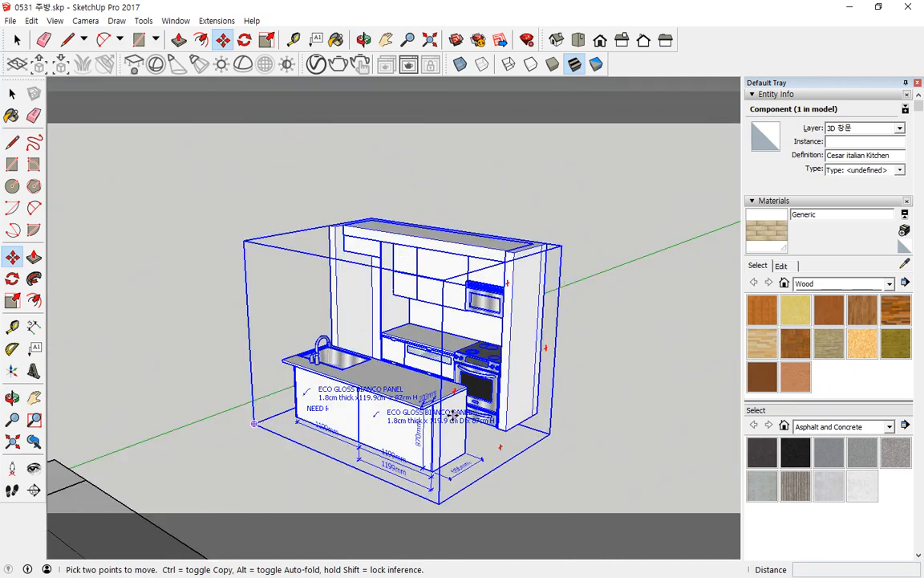
pyautogui.press('space')
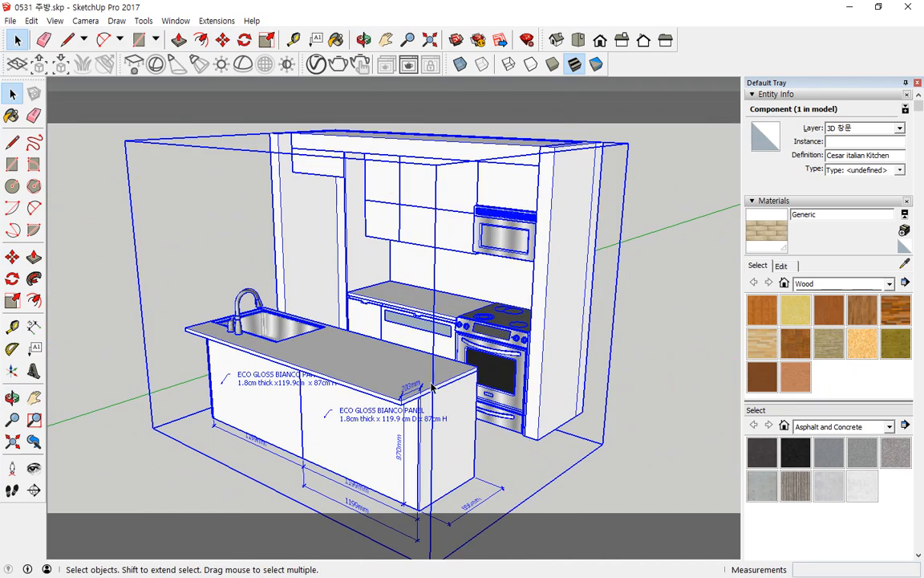
pyautogui.rightClick(431, 385)
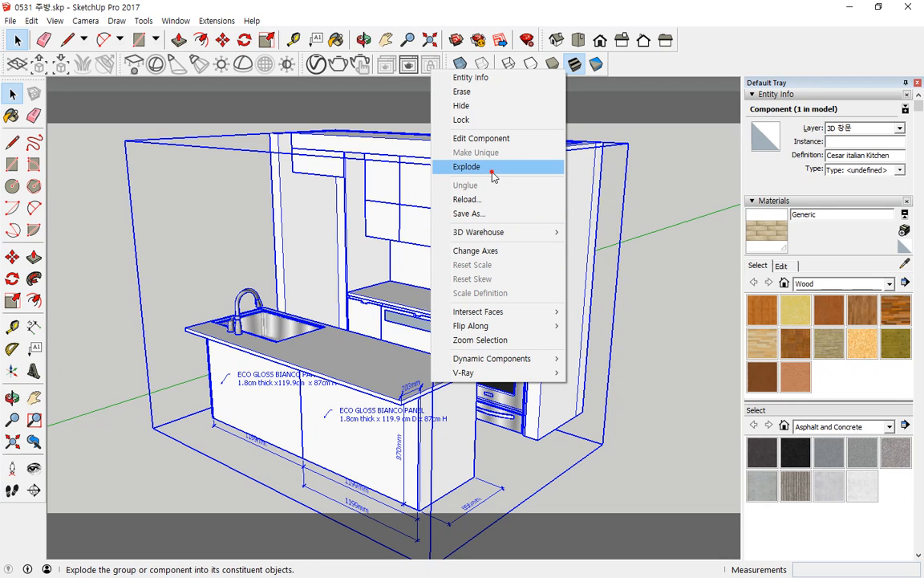
pyautogui.click(493, 167)
pyautogui.click(425, 382)
pyautogui.rightClick(468, 418)
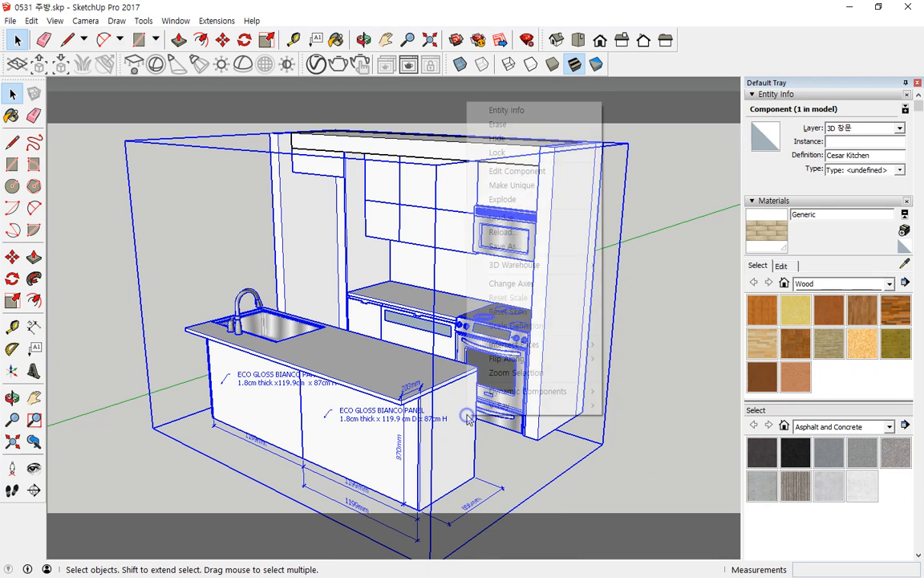
pyautogui.click(503, 199)
pyautogui.click(635, 453)
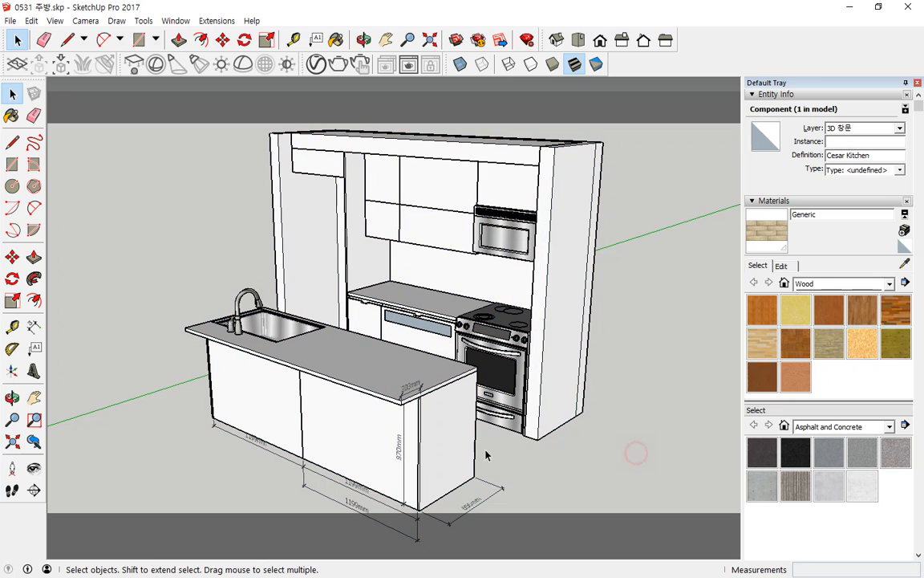
# Step: Delete all the dimension annotations around the sink island, including those on its front, side and countertop
pyautogui.click(433, 423)
pyautogui.moveTo(433, 422); pyautogui.dragTo(393, 458, button='middle')
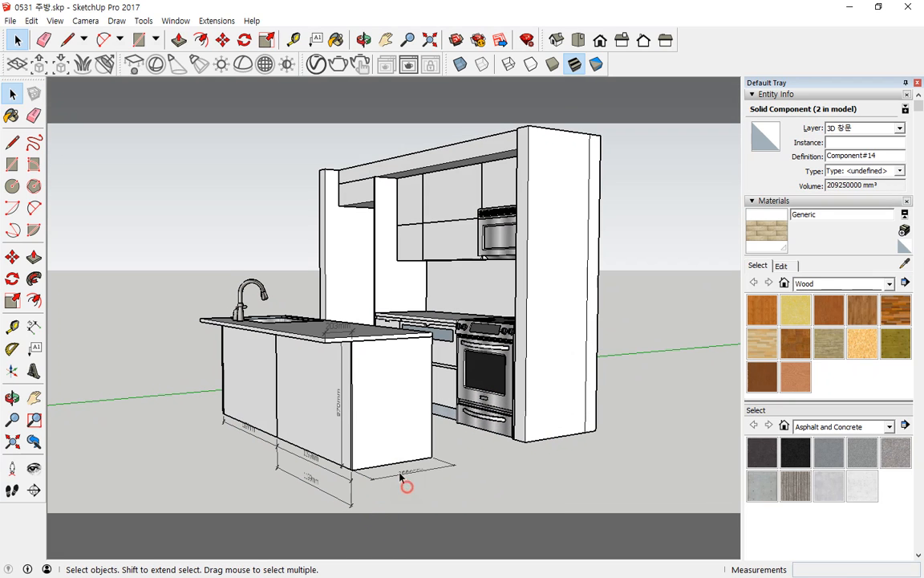
pyautogui.click(402, 475)
pyautogui.press('Delete')
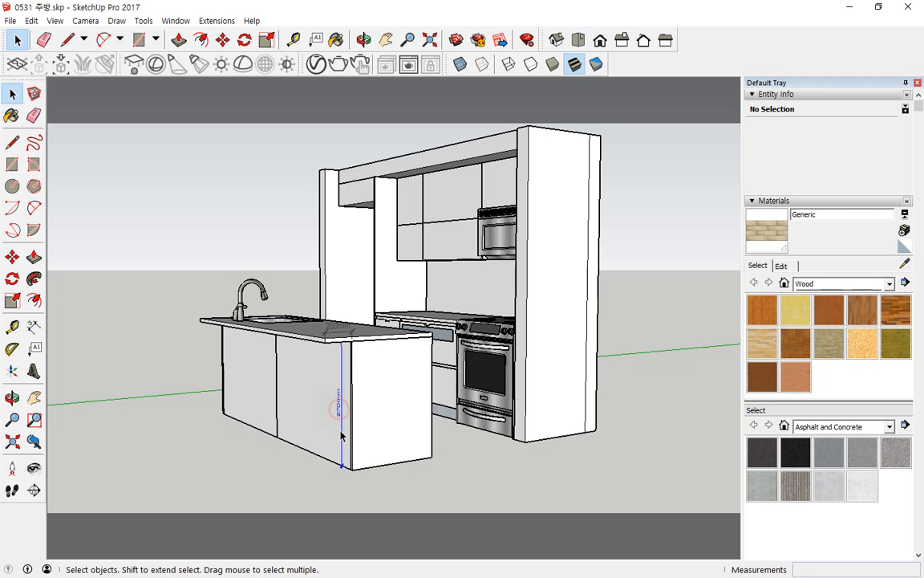
pyautogui.moveTo(414, 417); pyautogui.dragTo(295, 387, button='middle')
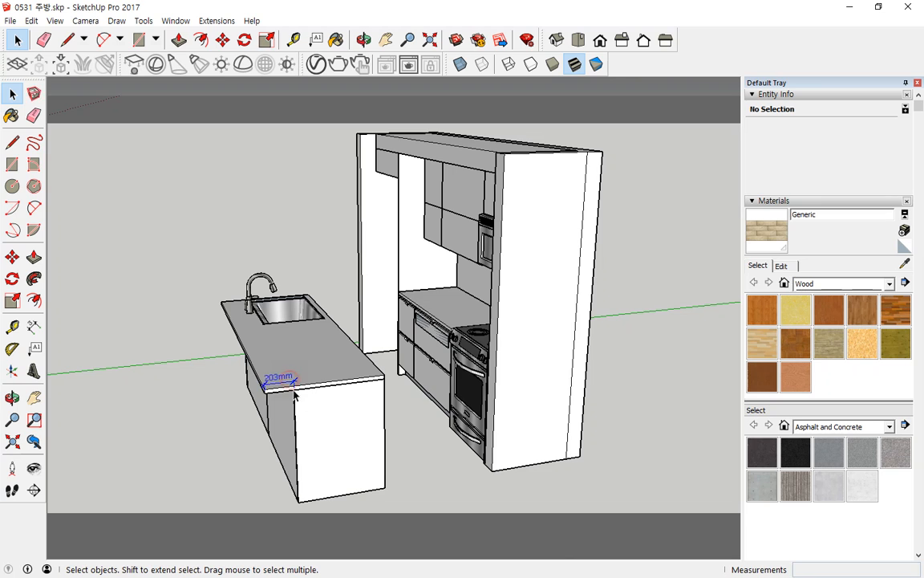
pyautogui.moveTo(225, 424); pyautogui.dragTo(527, 240, button='middle')
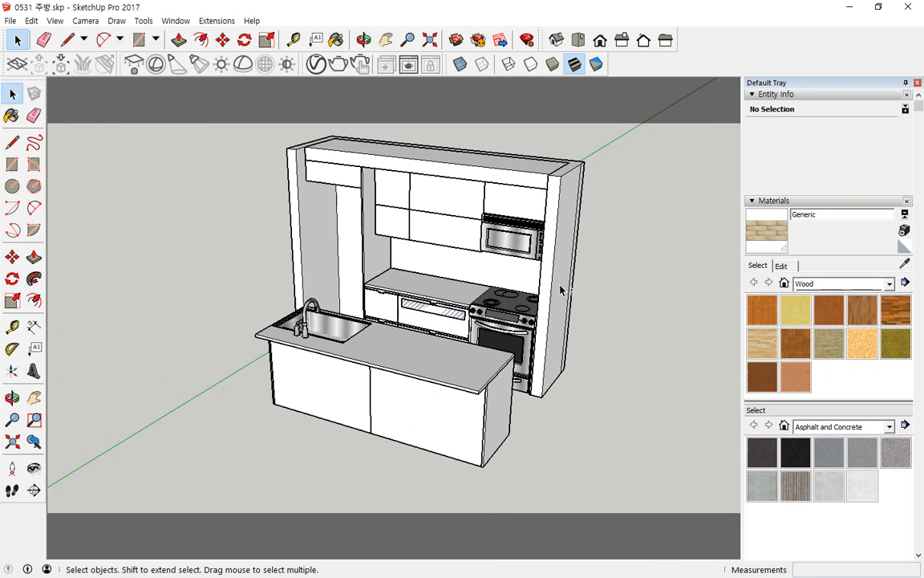
# Step: Delete the sink island with its countertop, sink and faucet, together with the panel and dishwasher text notes
pyautogui.moveTo(561, 290); pyautogui.dragTo(423, 362, button='middle')
pyautogui.click(294, 396)
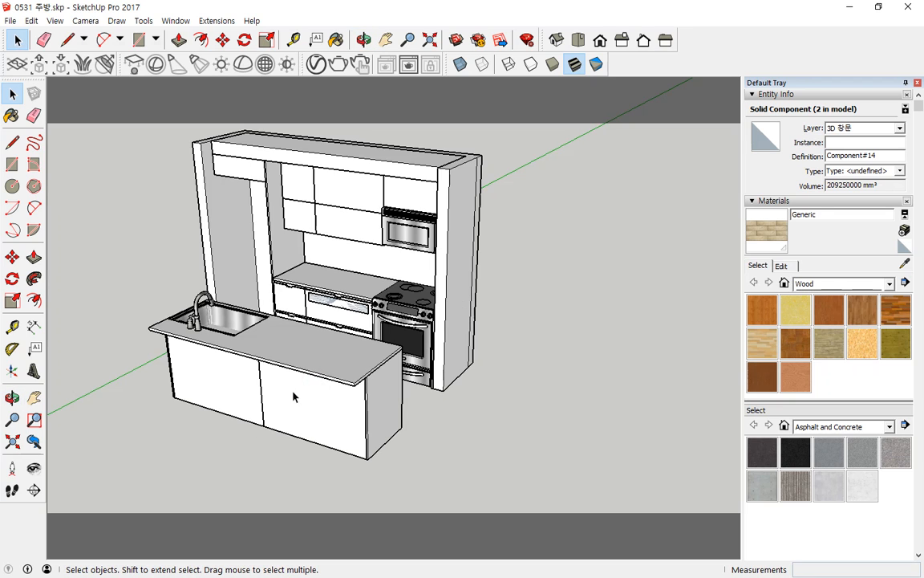
pyautogui.moveTo(378, 443); pyautogui.dragTo(309, 419, button='middle')
pyautogui.press('Delete')
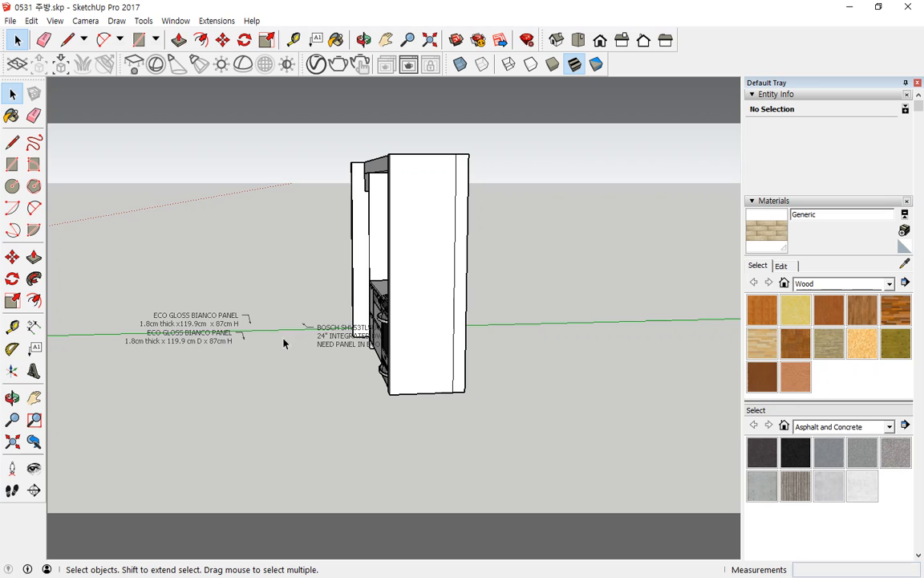
pyautogui.moveTo(339, 353); pyautogui.dragTo(281, 257, button='middle')
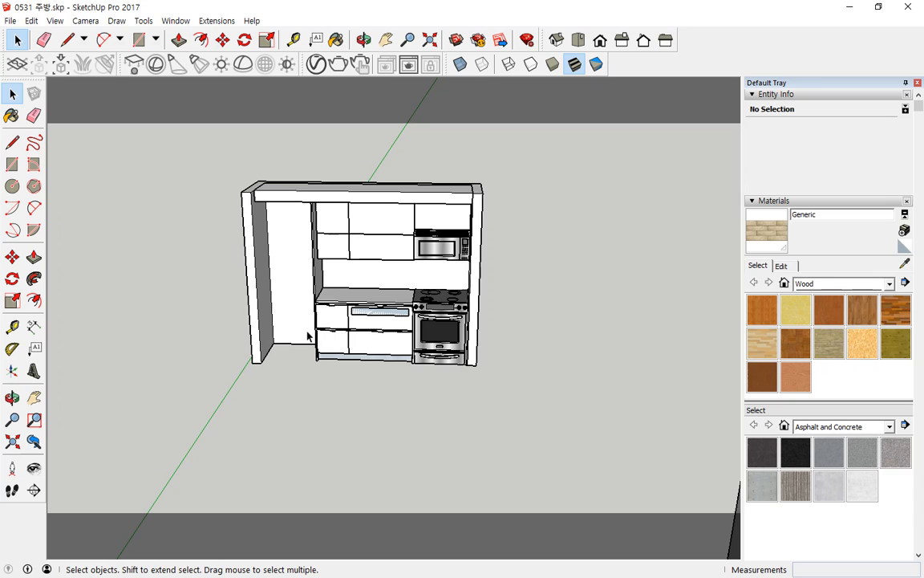
# Step: Open the white surround component enclosing the cabinets for editing
pyautogui.scroll(2, 309, 329)
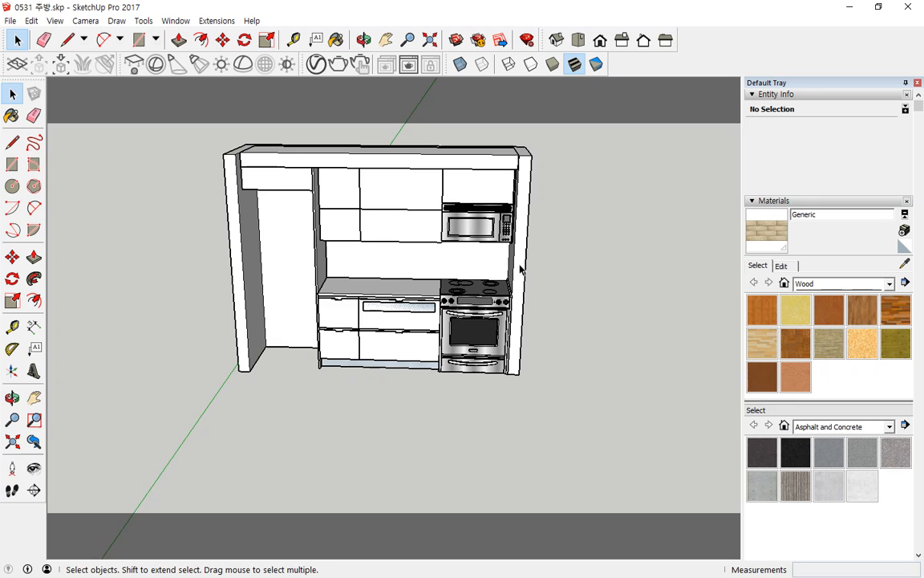
pyautogui.moveTo(520, 270); pyautogui.dragTo(570, 321, button='middle')
pyautogui.click(461, 329)
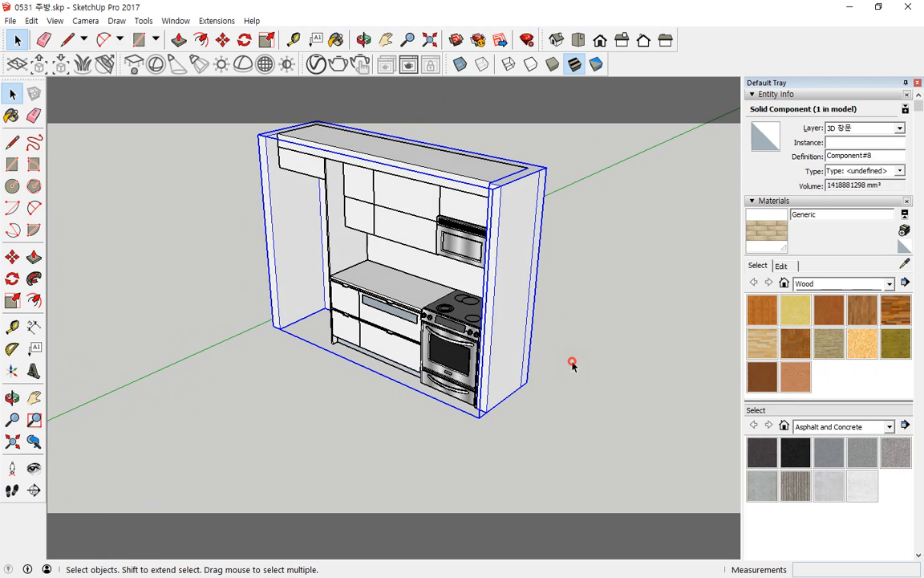
pyautogui.click(571, 363)
pyautogui.click(484, 358)
pyautogui.rightClick(491, 322)
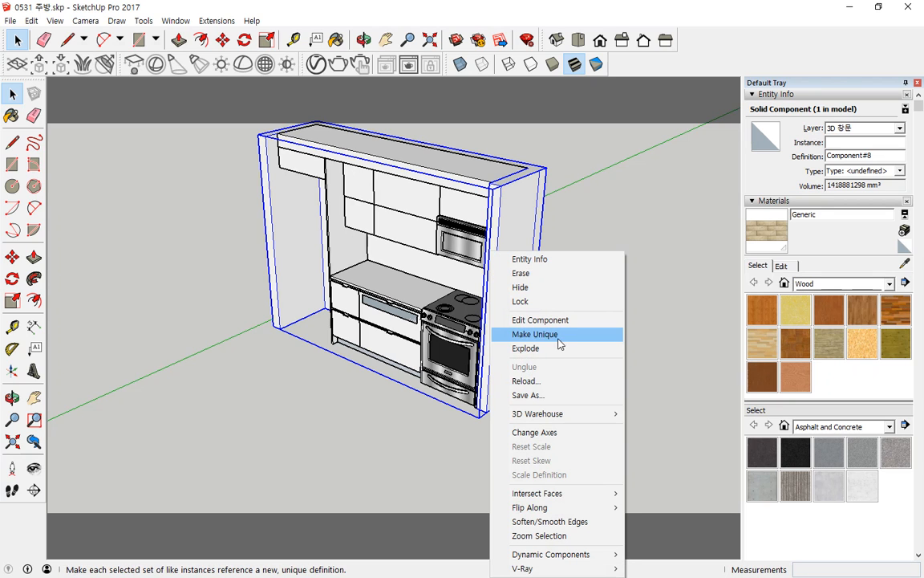
pyautogui.click(589, 235)
pyautogui.doubleClick(510, 242)
pyautogui.click(512, 269)
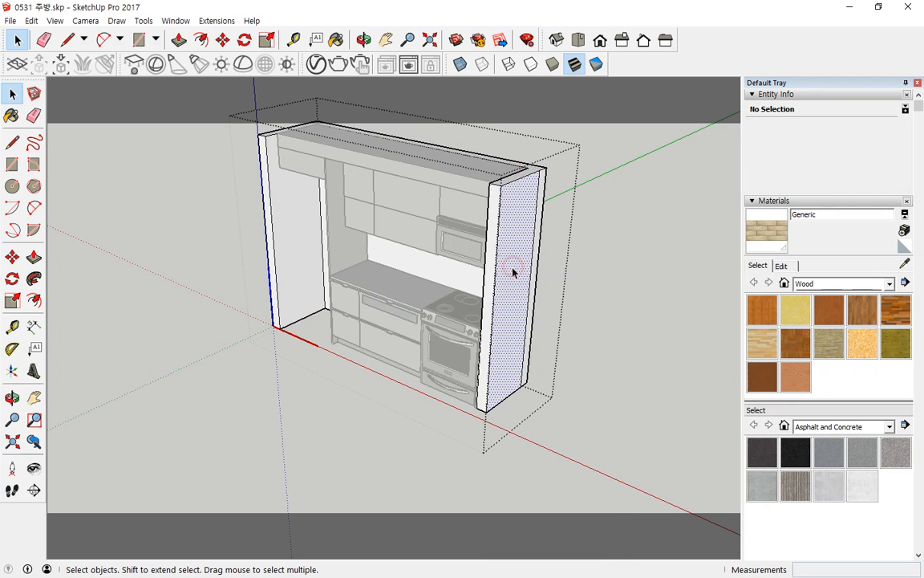
# Step: Push the outer faces of the surround's end wall beside the oven flush with the wall's inner side
pyautogui.click(491, 204)
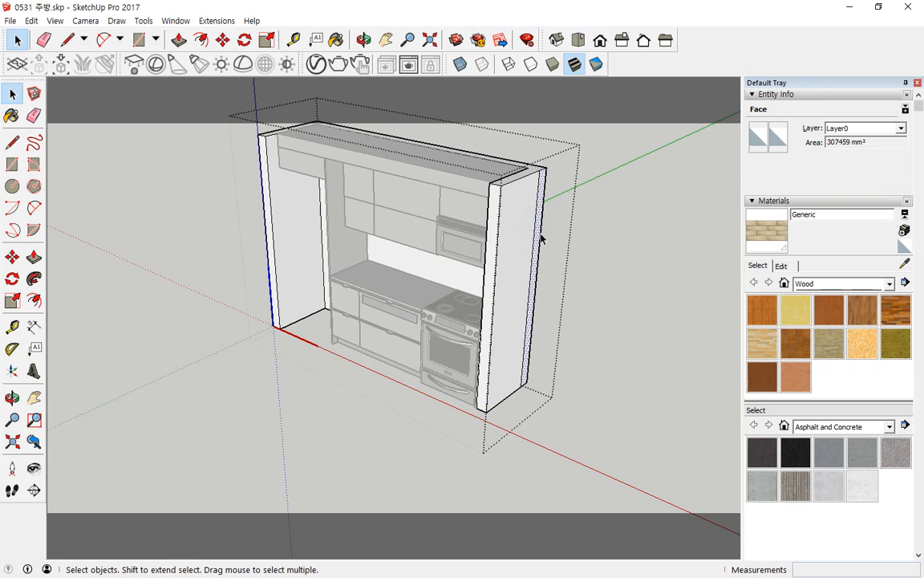
pyautogui.moveTo(491, 217); pyautogui.dragTo(108, 361, button='middle')
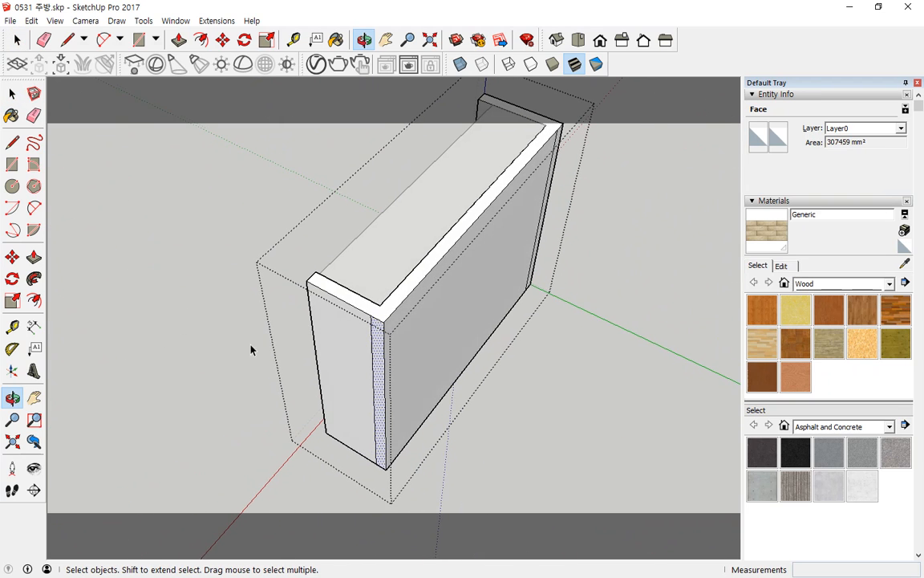
pyautogui.scroll(2, 365, 338)
pyautogui.scroll(1, 365, 337)
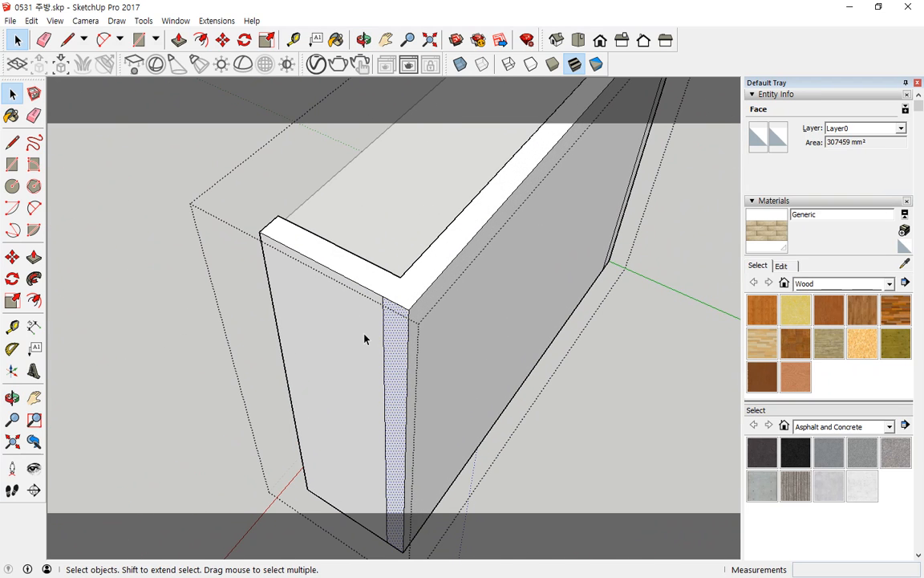
pyautogui.click(34, 256)
pyautogui.click(407, 313)
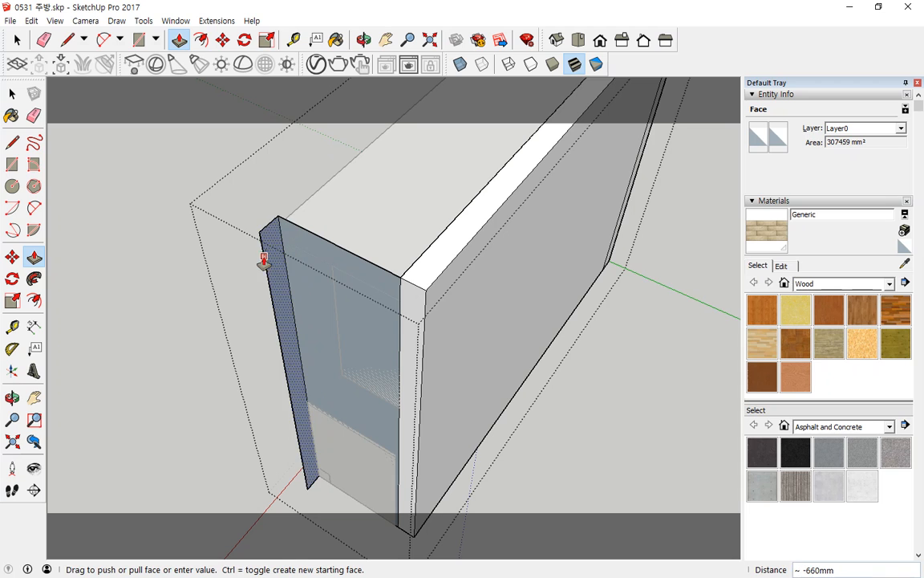
pyautogui.press('Escape')
# Step: Delete the remaining end-wall face and its leftover edges beside the oven, and leave the surround component
pyautogui.moveTo(188, 330); pyautogui.dragTo(451, 357, button='middle')
pyautogui.press('space')
pyautogui.click(462, 303)
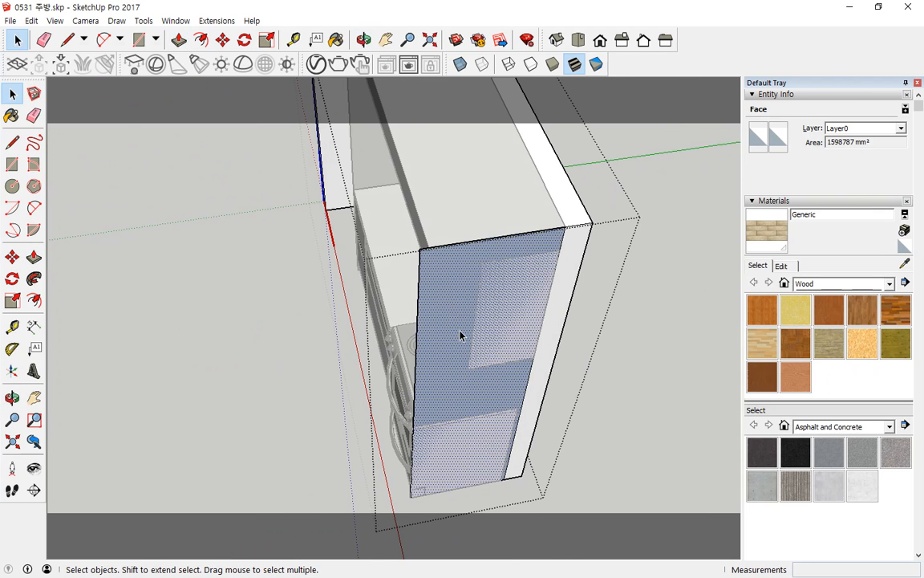
pyautogui.press('Delete')
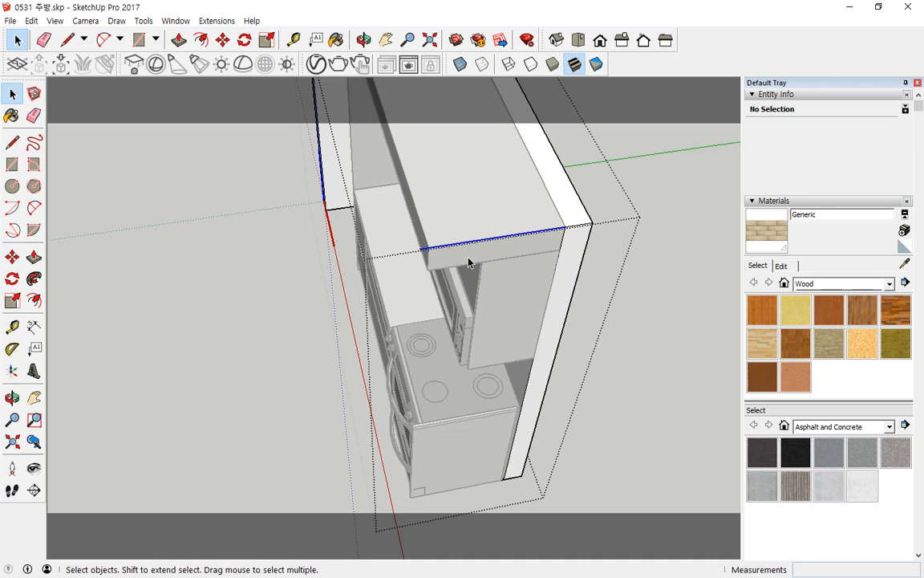
pyautogui.moveTo(633, 376); pyautogui.dragTo(435, 229, button='middle')
pyautogui.click(438, 342)
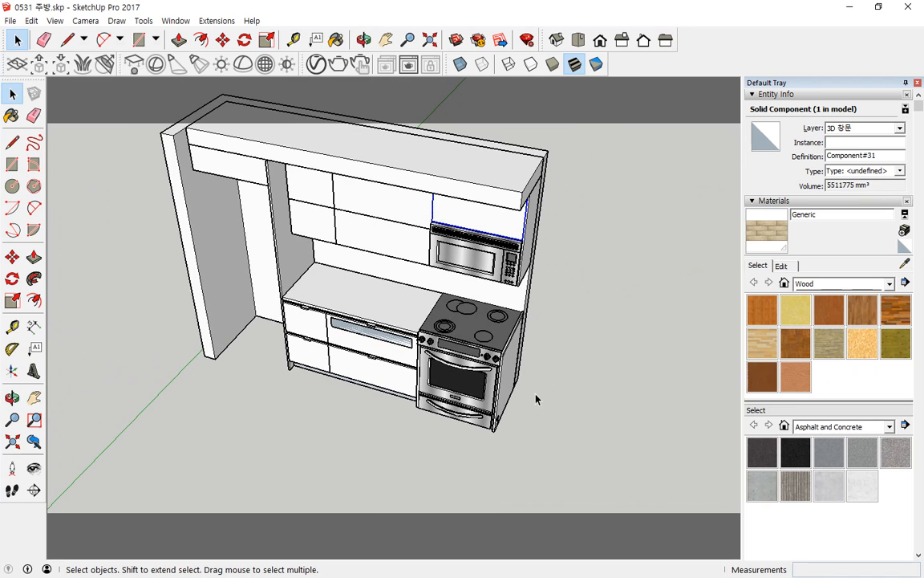
# Step: Group all the kitchen cabinet parts and flip the group along its red axis
pyautogui.moveTo(101, 138); pyautogui.dragTo(106, 129)
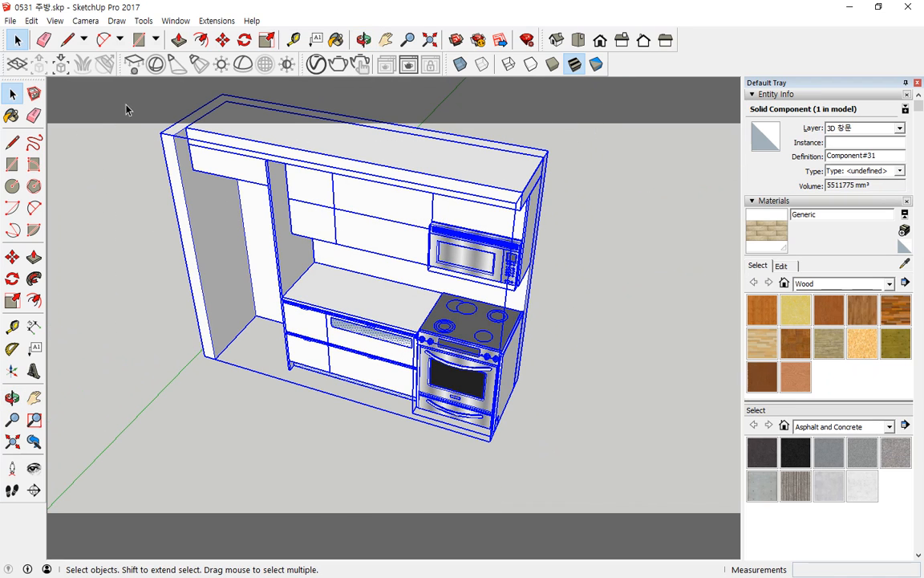
pyautogui.rightClick(307, 195)
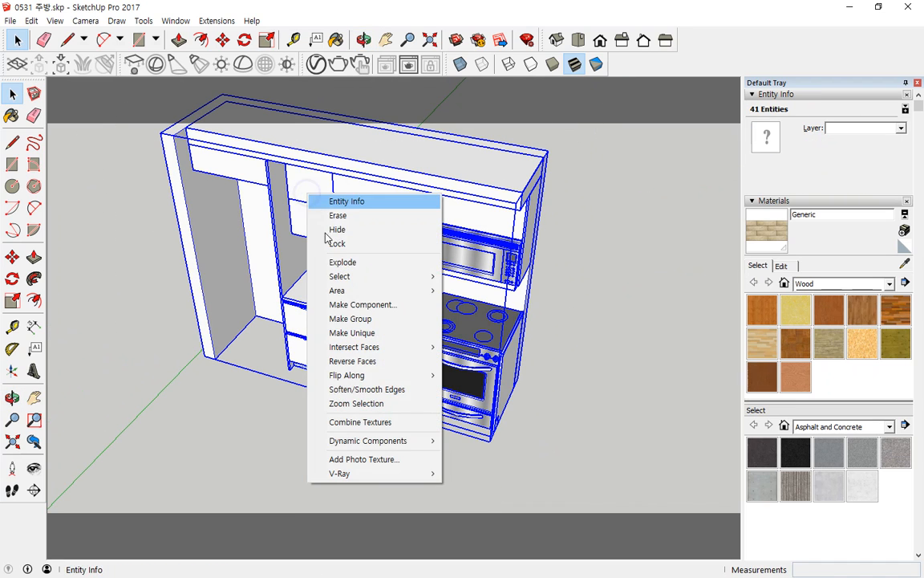
pyautogui.click(352, 319)
pyautogui.rightClick(394, 339)
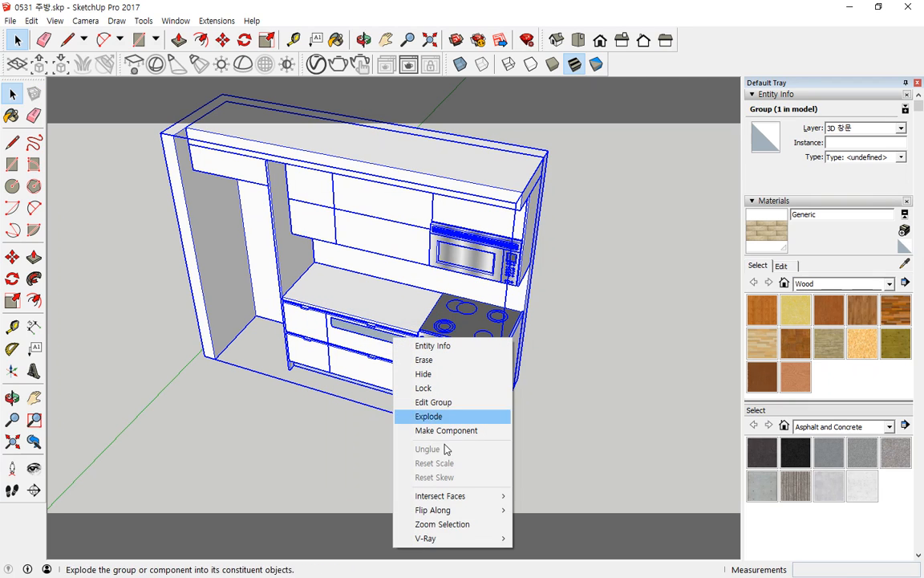
pyautogui.moveTo(439, 514)
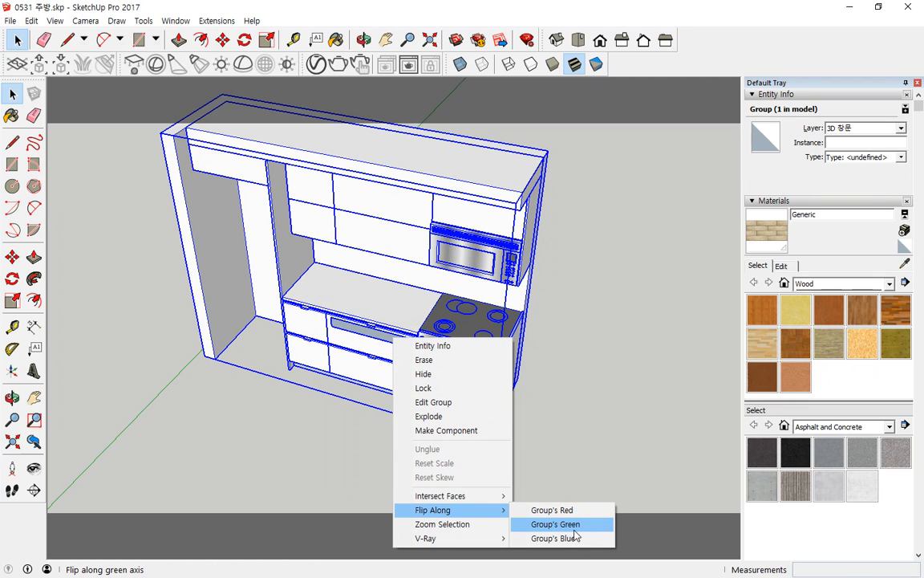
pyautogui.click(571, 512)
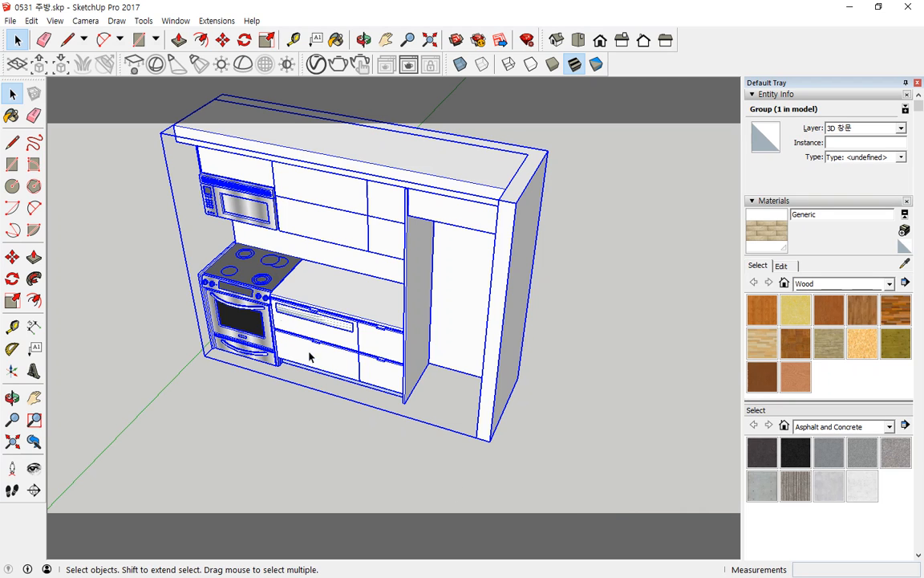
pyautogui.click(12, 257)
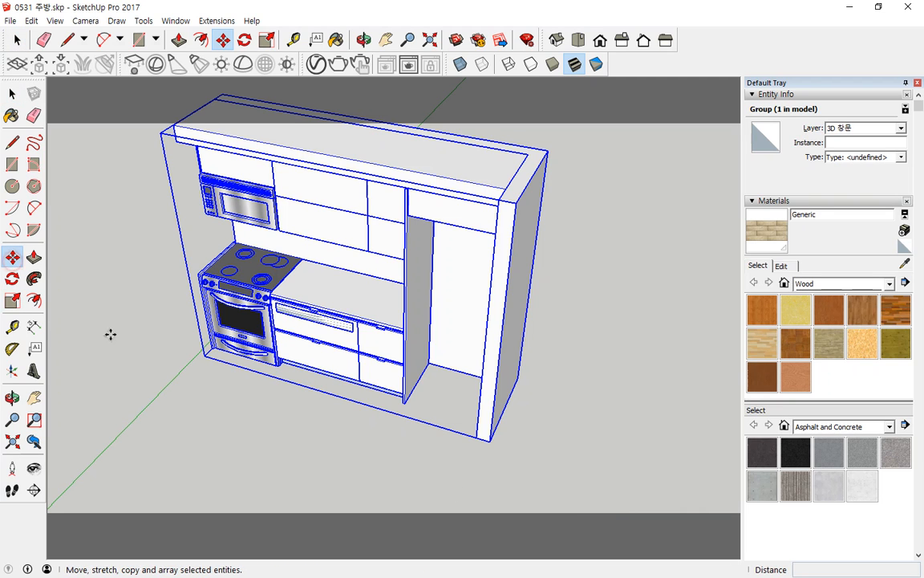
pyautogui.moveTo(140, 301); pyautogui.dragTo(182, 500, button='middle')
pyautogui.scroll(5, 191, 491)
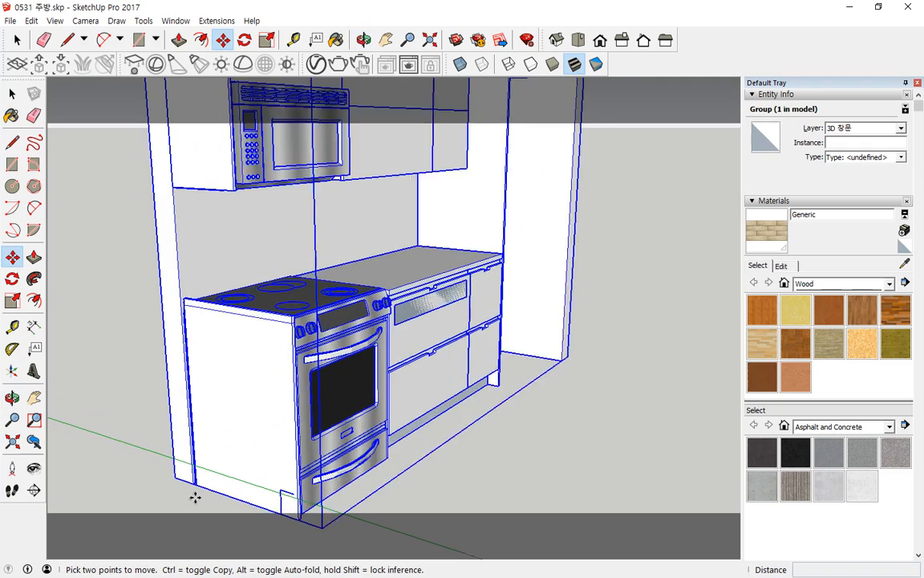
pyautogui.scroll(-5, 198, 479)
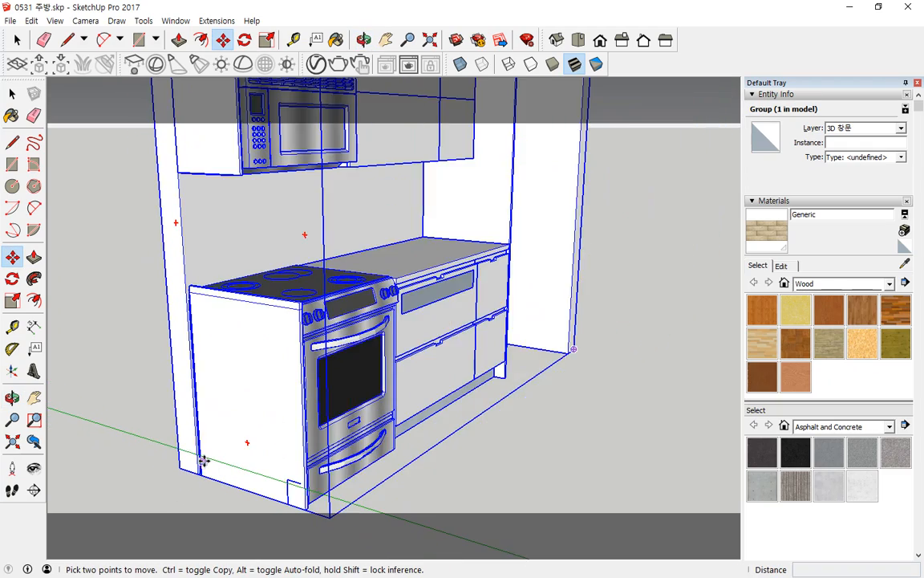
# Step: Open the kitchen's surround component from behind and push the narrow strip of its rear wall flush with the wall's inner side
pyautogui.moveTo(200, 454); pyautogui.dragTo(617, 353, button='middle')
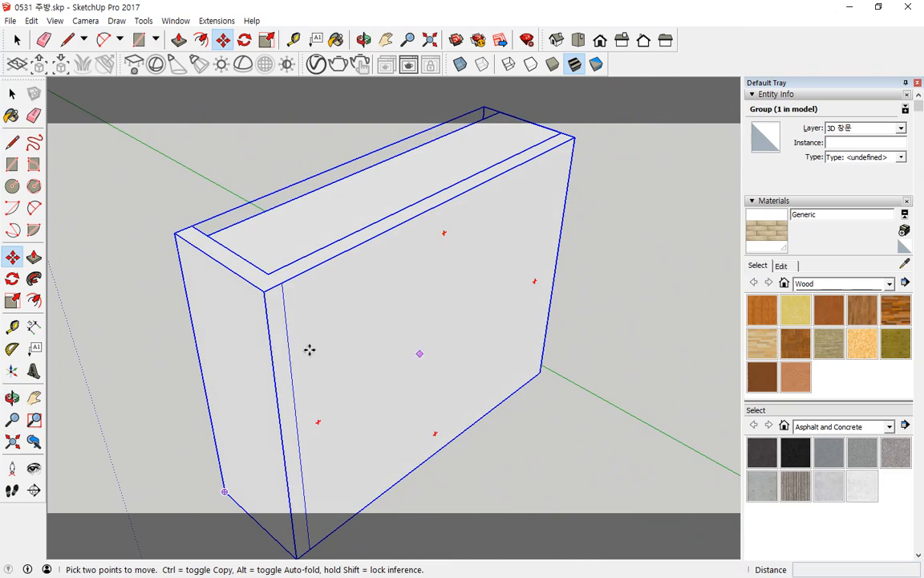
pyautogui.press('space')
pyautogui.doubleClick(317, 313)
pyautogui.click(317, 324)
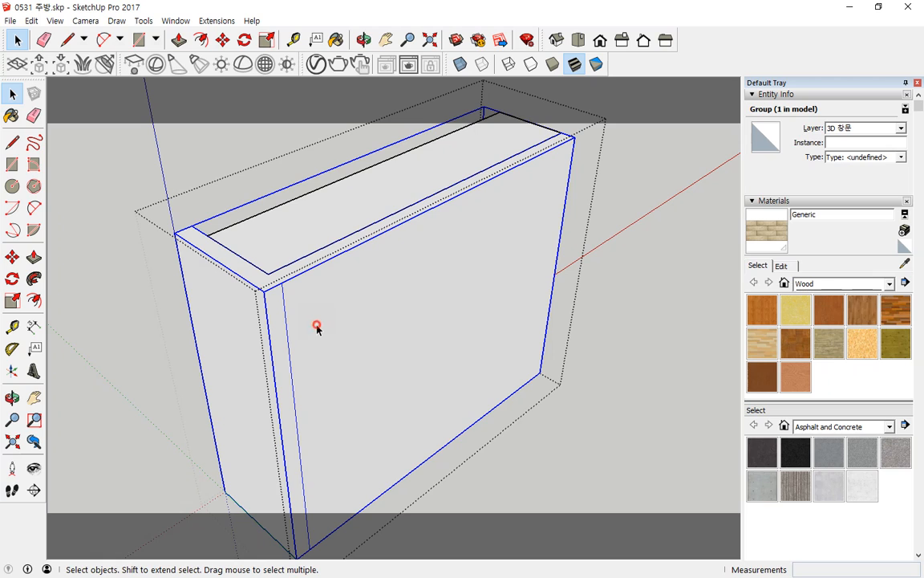
pyautogui.doubleClick(316, 341)
pyautogui.click(270, 325)
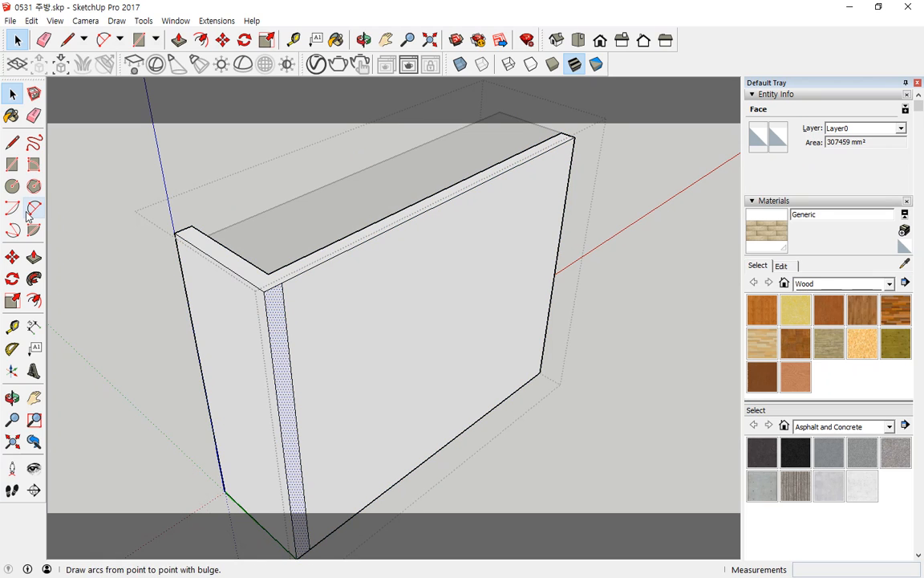
pyautogui.click(34, 257)
pyautogui.click(278, 292)
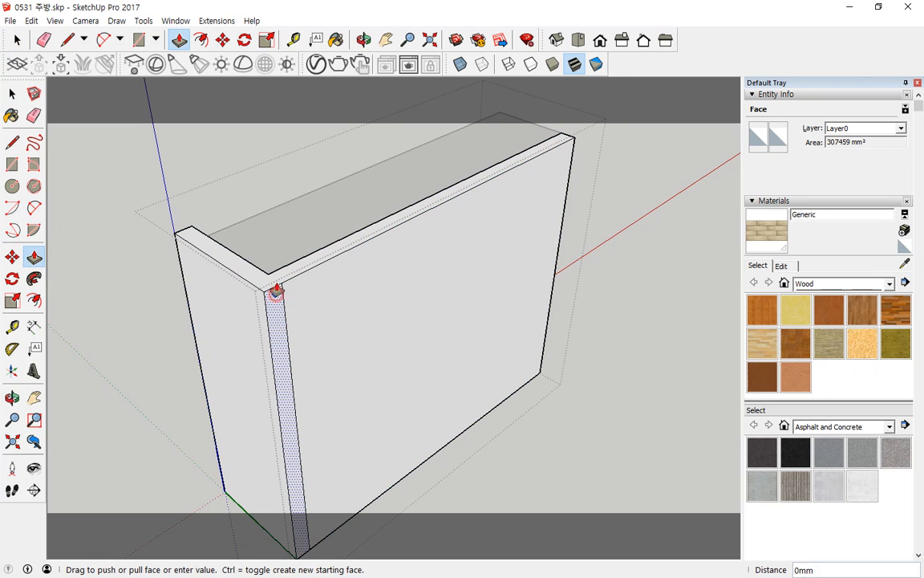
pyautogui.click(289, 269)
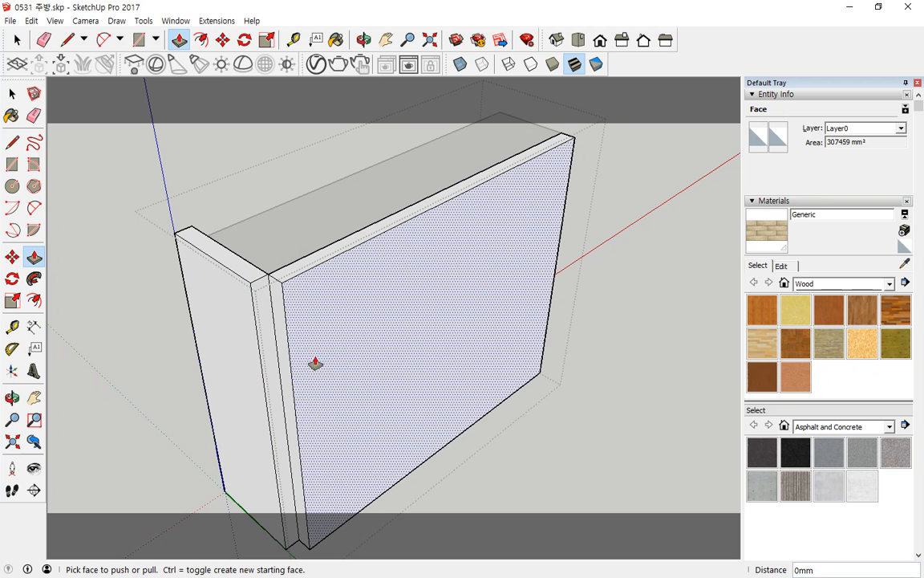
# Step: Push the remaining large rear wall face in by 127 mm to remove the back wall, and leave the kitchen group
pyautogui.press('space')
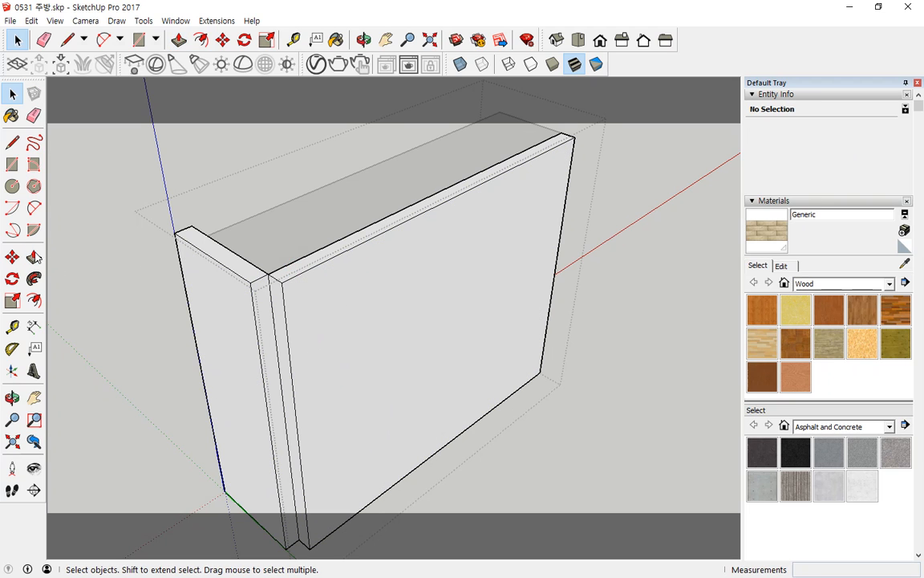
pyautogui.click(34, 256)
pyautogui.click(355, 277)
pyautogui.click(507, 385)
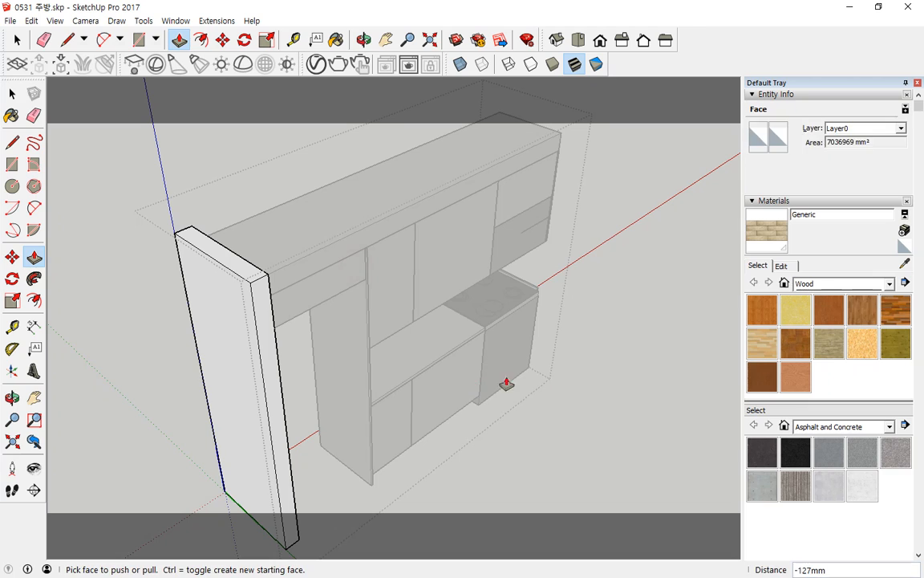
pyautogui.press('space')
pyautogui.moveTo(579, 388); pyautogui.dragTo(78, 289, button='middle')
pyautogui.click(553, 366)
pyautogui.scroll(-3, 548, 384)
# Step: Move the kitchen group by its rear bottom corner onto the bottom inner corner at the end of the room's window wall
pyautogui.click(353, 405)
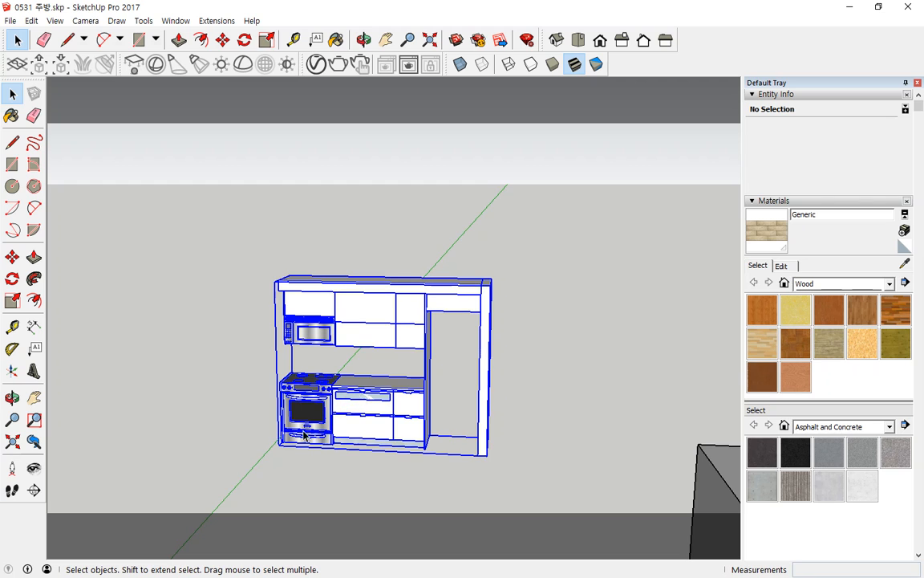
pyautogui.moveTo(353, 405); pyautogui.dragTo(183, 310, button='middle')
pyautogui.scroll(-6, 221, 355)
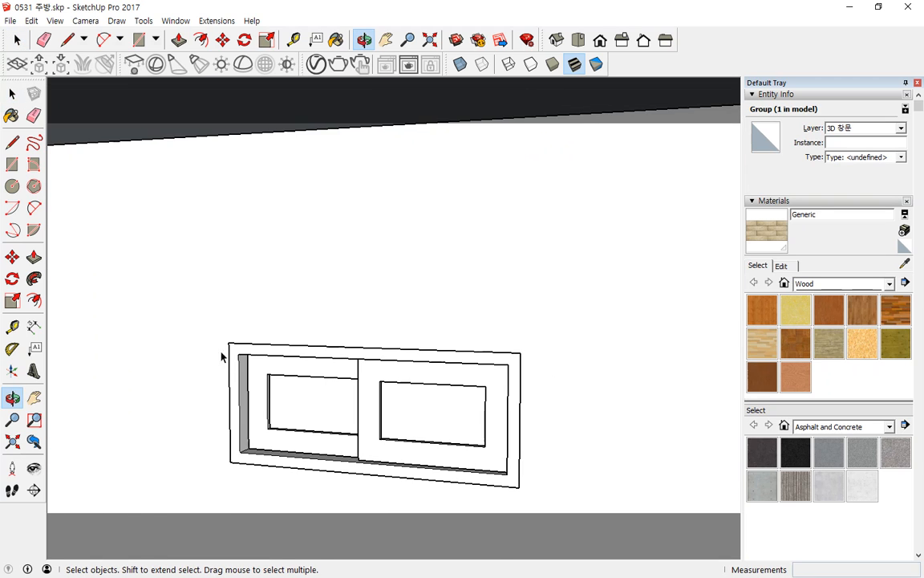
pyautogui.moveTo(221, 354); pyautogui.dragTo(574, 299, button='middle')
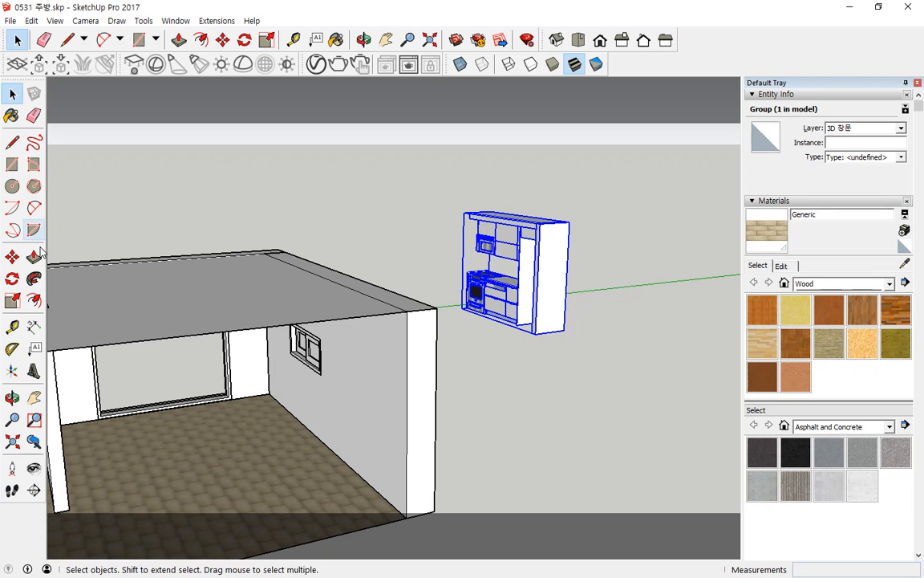
pyautogui.click(12, 256)
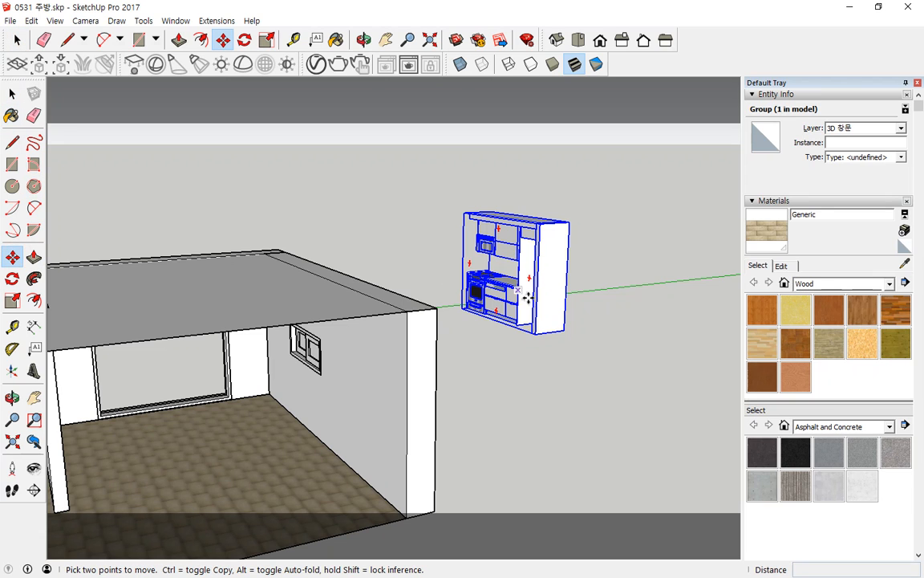
pyautogui.click(566, 332)
pyautogui.click(405, 519)
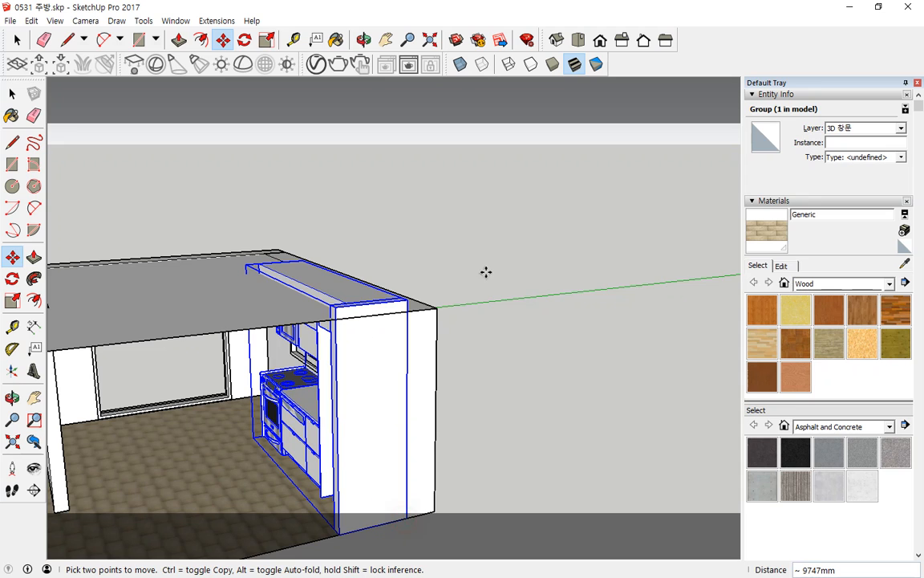
# Step: Open the soffit component above the cabinets and push its top face down to the height of the room's ceiling slab
pyautogui.moveTo(502, 426); pyautogui.dragTo(464, 213, button='middle')
pyautogui.scroll(6, 458, 287)
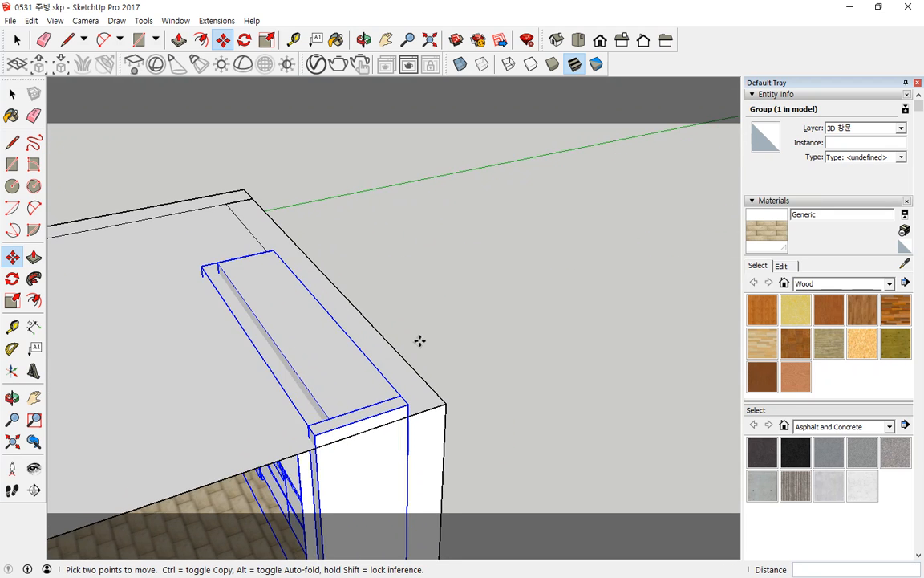
pyautogui.press('space')
pyautogui.doubleClick(250, 313)
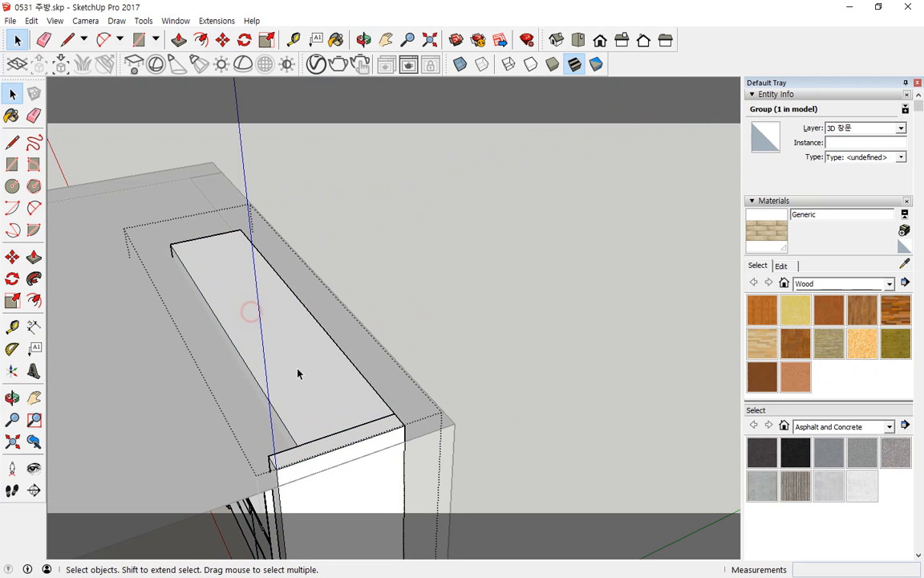
pyautogui.click(300, 368)
pyautogui.doubleClick(293, 369)
pyautogui.click(308, 367)
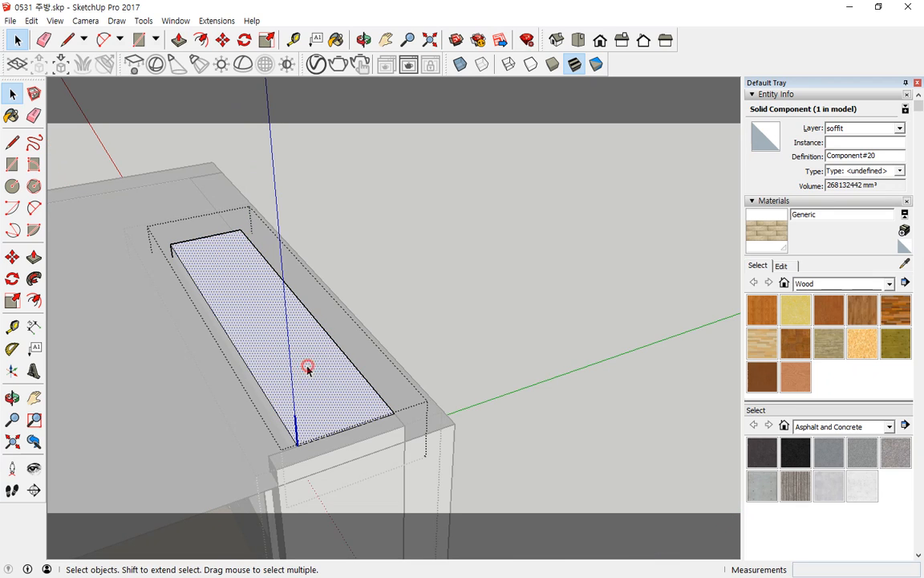
pyautogui.click(34, 257)
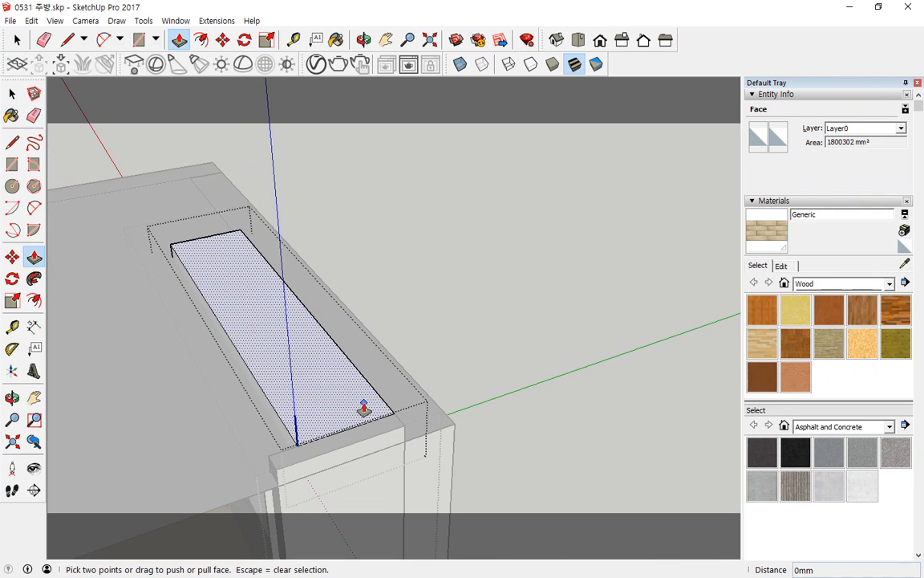
pyautogui.moveTo(363, 408); pyautogui.dragTo(448, 429)
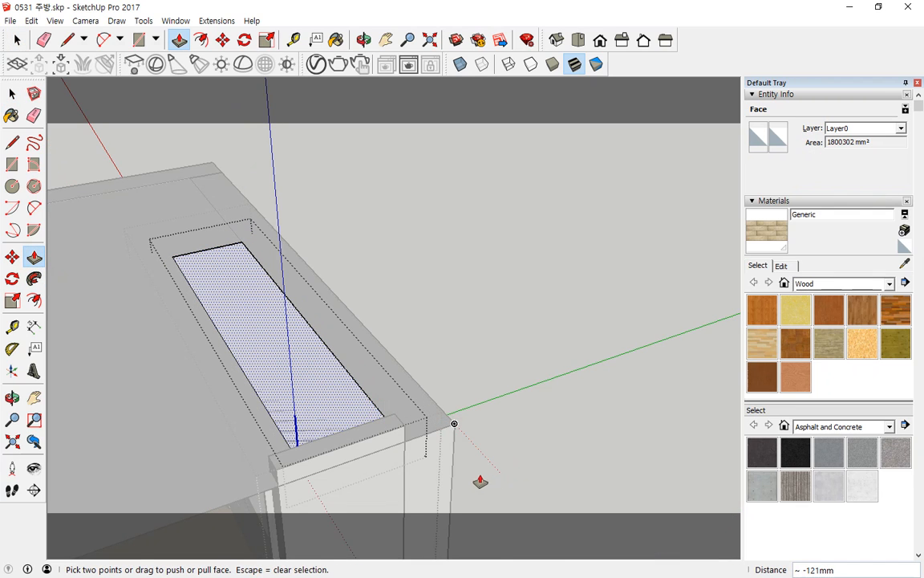
pyautogui.press('space')
pyautogui.click(503, 429)
# Step: Push the top face of the white surround component's end wall down to the ceiling slab's height, and leave the kitchen group
pyautogui.click(361, 440)
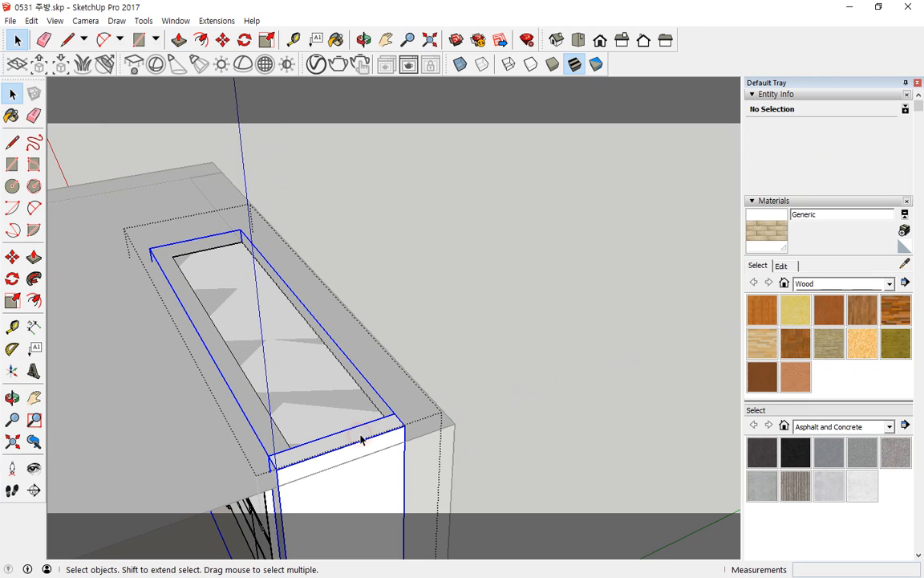
pyautogui.doubleClick(360, 438)
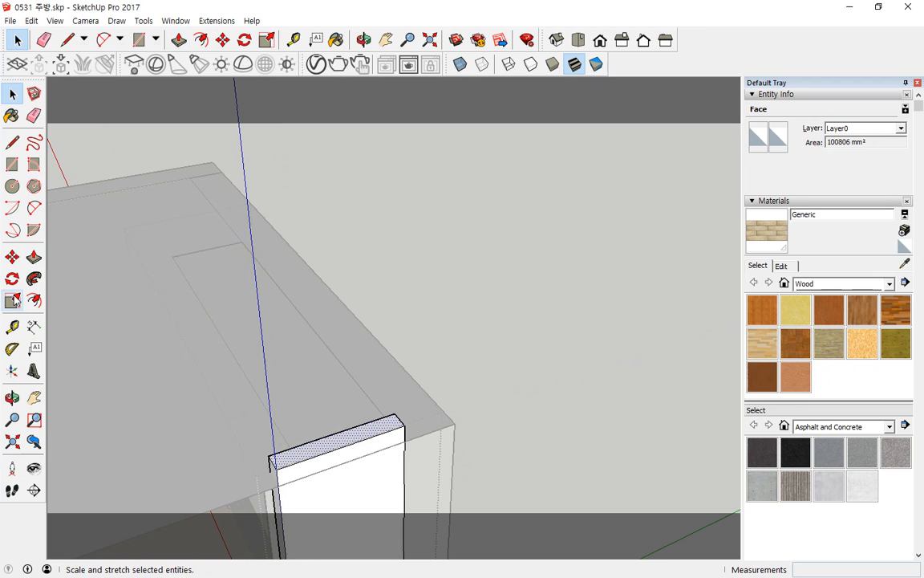
pyautogui.click(33, 257)
pyautogui.moveTo(395, 430); pyautogui.dragTo(449, 437)
pyautogui.press('space')
pyautogui.click(535, 475)
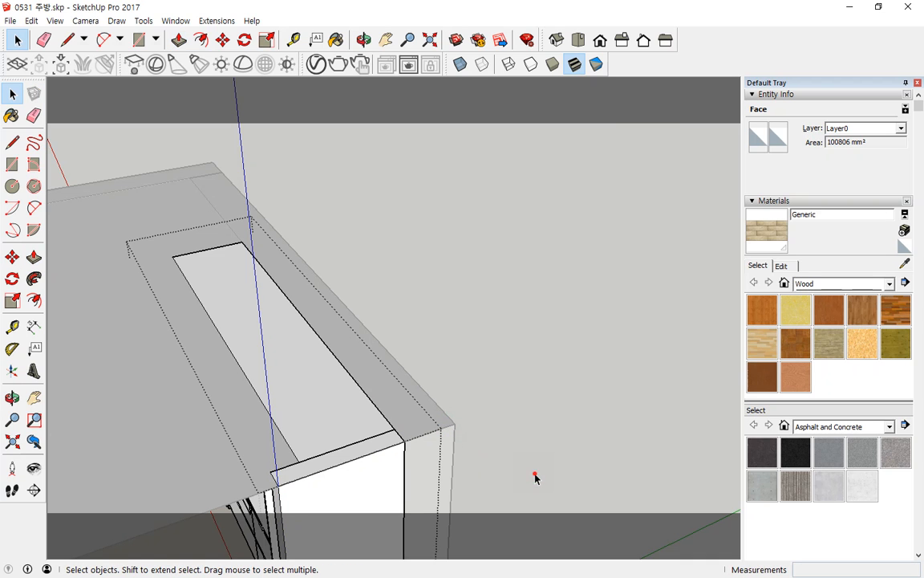
pyautogui.click(536, 475)
pyautogui.scroll(-1, 451, 428)
pyautogui.moveTo(440, 429); pyautogui.dragTo(423, 325, button='middle')
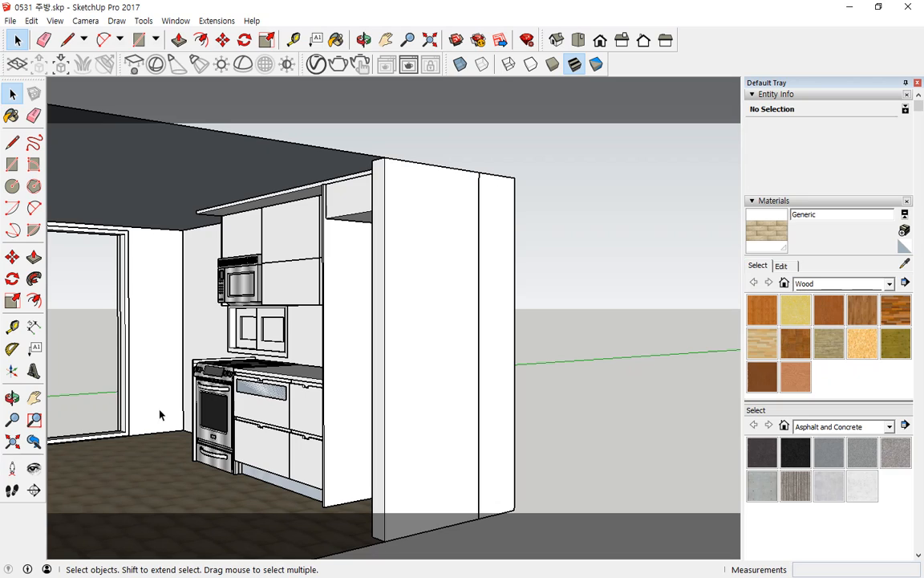
# Step: Move the kitchen group about 1738 mm along the red axis so its oven end meets the room corner beside the glass door
pyautogui.moveTo(159, 415); pyautogui.dragTo(336, 499, button='middle')
pyautogui.scroll(3, 171, 450)
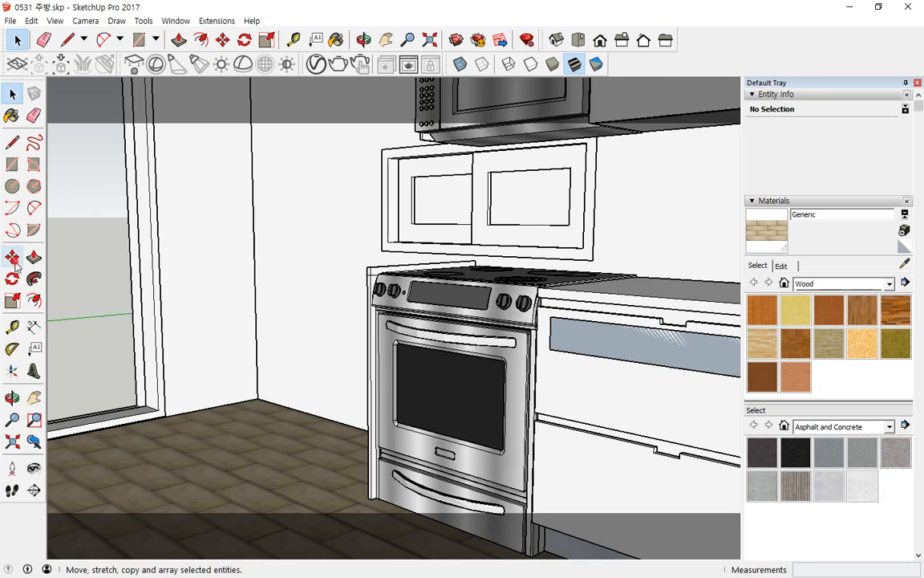
pyautogui.click(12, 256)
pyautogui.click(369, 497)
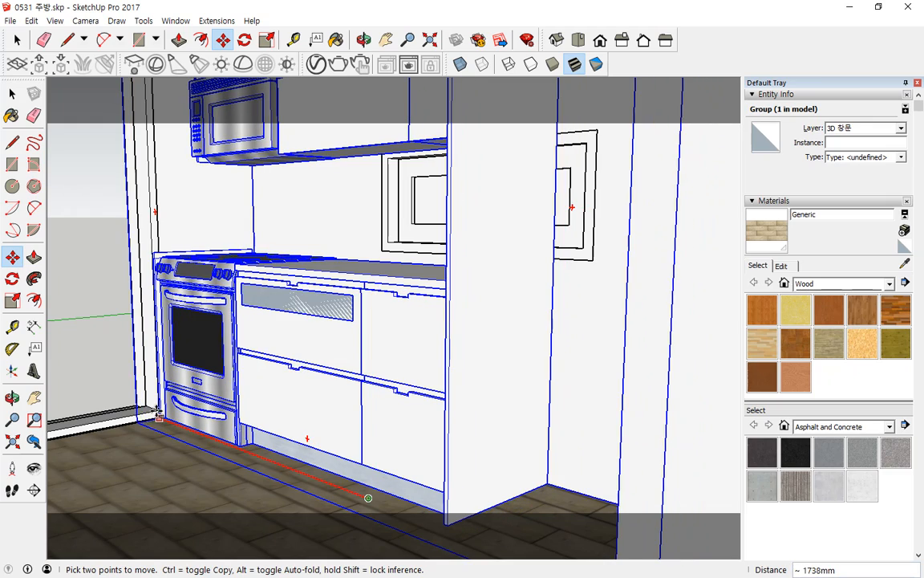
pyautogui.click(212, 397)
pyautogui.press('space')
pyautogui.hotkey('ctrl', 't')
pyautogui.scroll(-3, 212, 395)
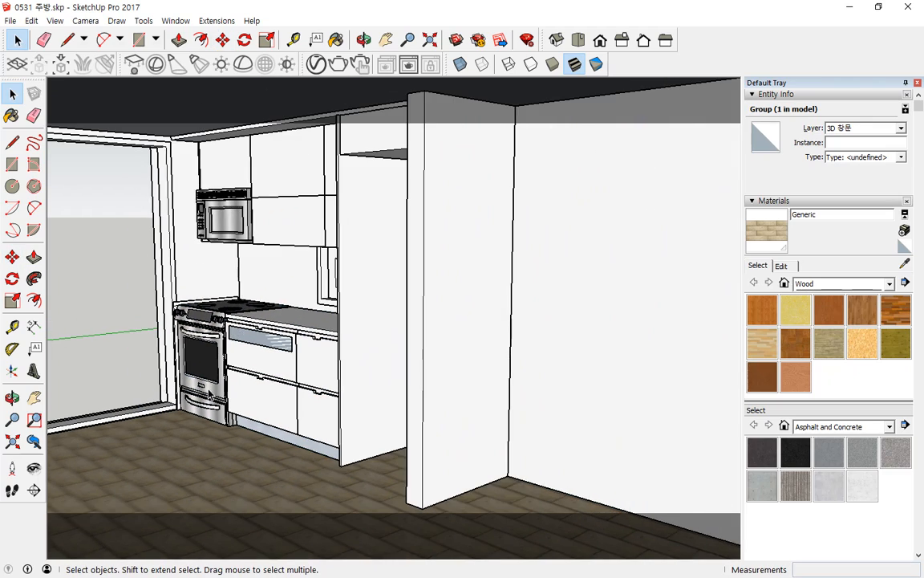
# Step: Examine the placed kitchen from several views, checking how its tall side panel sits against the window on the wall behind
pyautogui.moveTo(239, 365); pyautogui.dragTo(268, 377, button='middle')
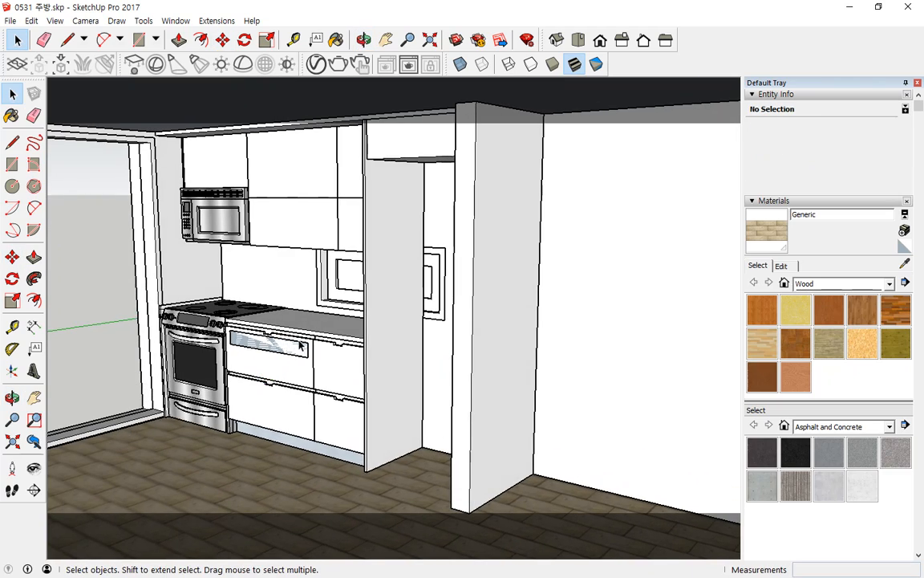
pyautogui.scroll(5, 316, 302)
pyautogui.scroll(-5, 358, 361)
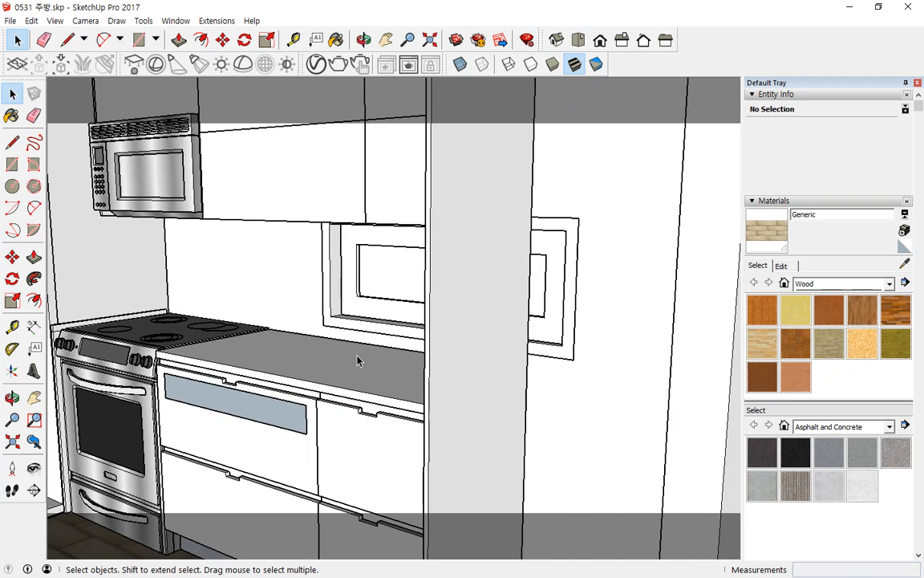
pyautogui.moveTo(368, 359); pyautogui.dragTo(521, 351, button='middle')
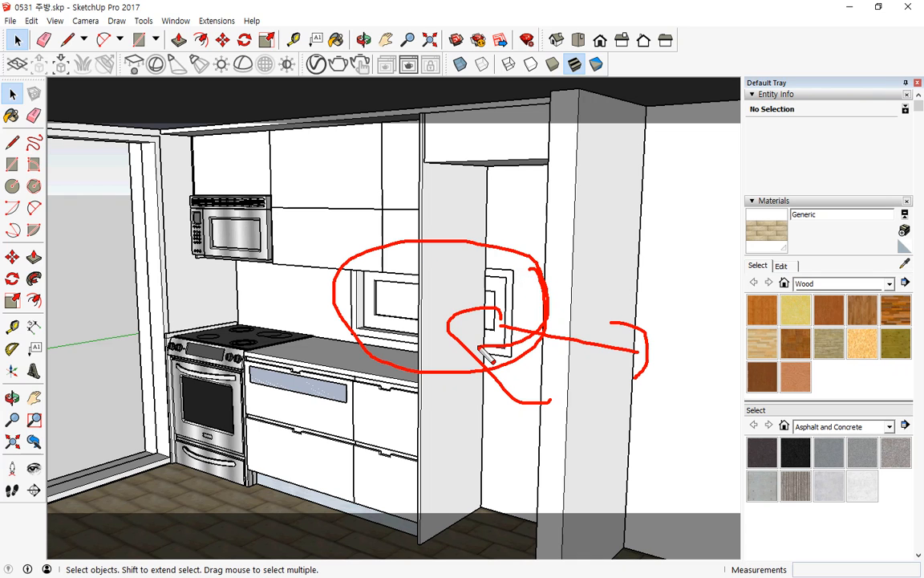
pyautogui.press('Escape')
pyautogui.scroll(-5, 521, 314)
pyautogui.moveTo(501, 322)
pyautogui.mouseDown(button='middle')
pyautogui.moveTo(380, 356)
pyautogui.moveTo(353, 377)
pyautogui.moveTo(294, 309)
pyautogui.mouseUp(button='middle')
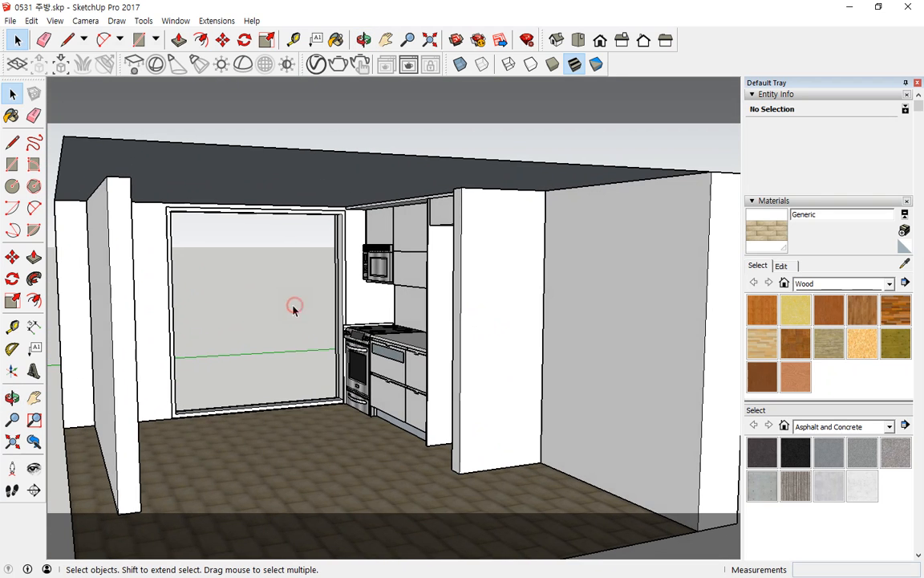
pyautogui.scroll(3, 294, 309)
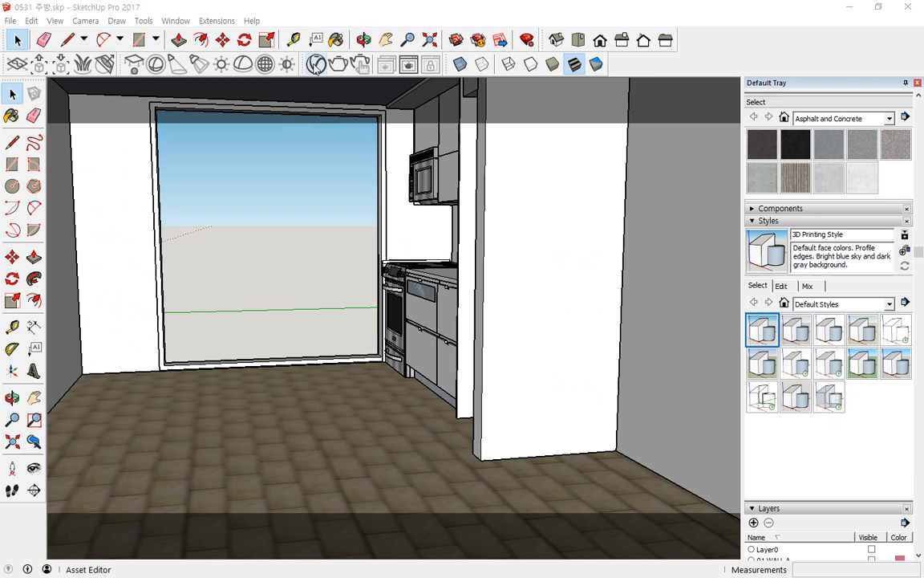
# Step: Open the V-Ray Asset Editor and expand the settings of the Generic material
pyautogui.click(316, 66)
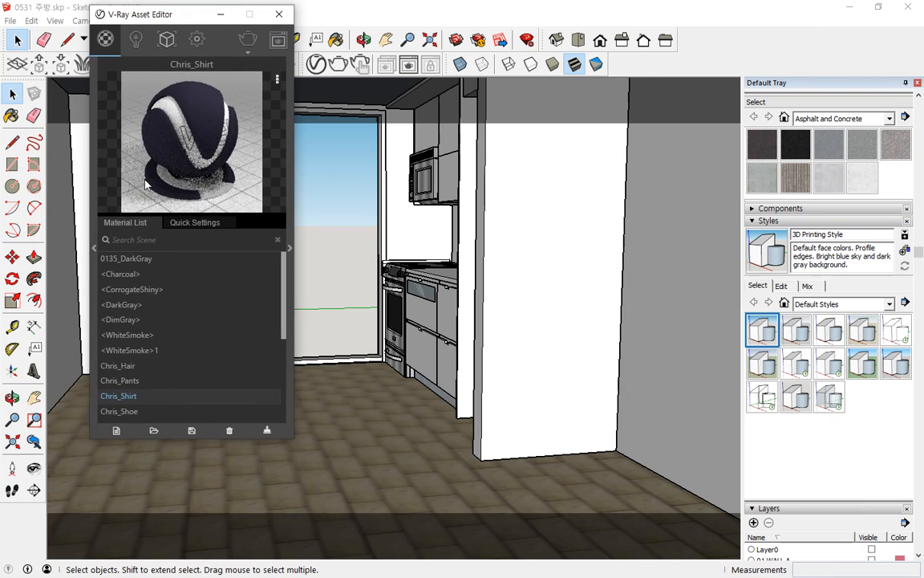
pyautogui.scroll(-5, 168, 356)
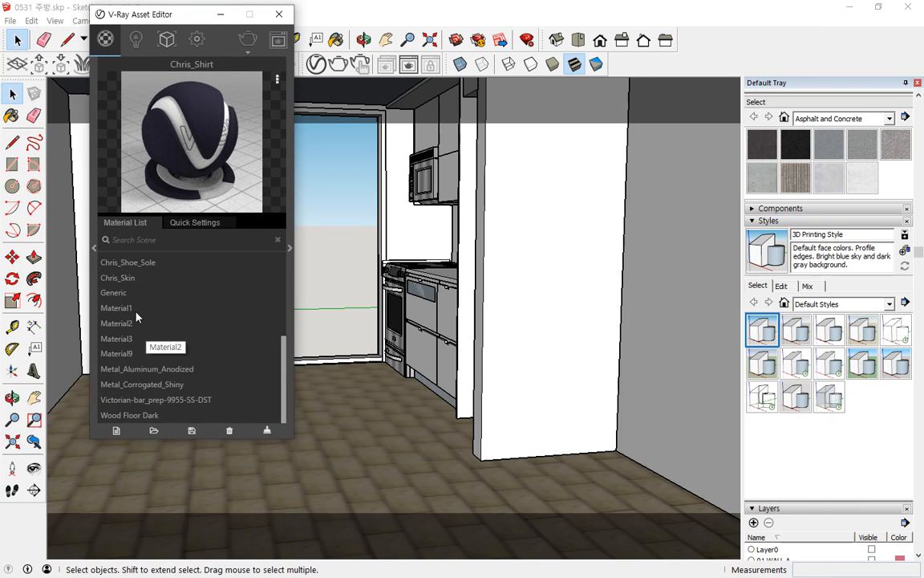
pyautogui.click(120, 295)
pyautogui.click(289, 247)
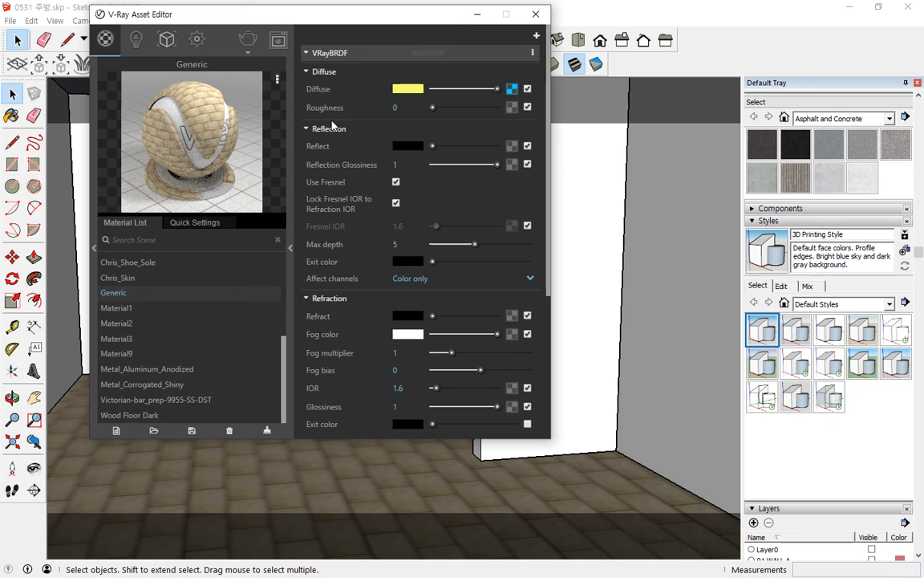
pyautogui.moveTo(311, 117)
pyautogui.mouseDown()
pyautogui.moveTo(303, 95)
pyautogui.moveTo(377, 64)
pyautogui.moveTo(550, 75)
pyautogui.moveTo(442, 116)
pyautogui.moveTo(301, 111)
pyautogui.mouseUp()
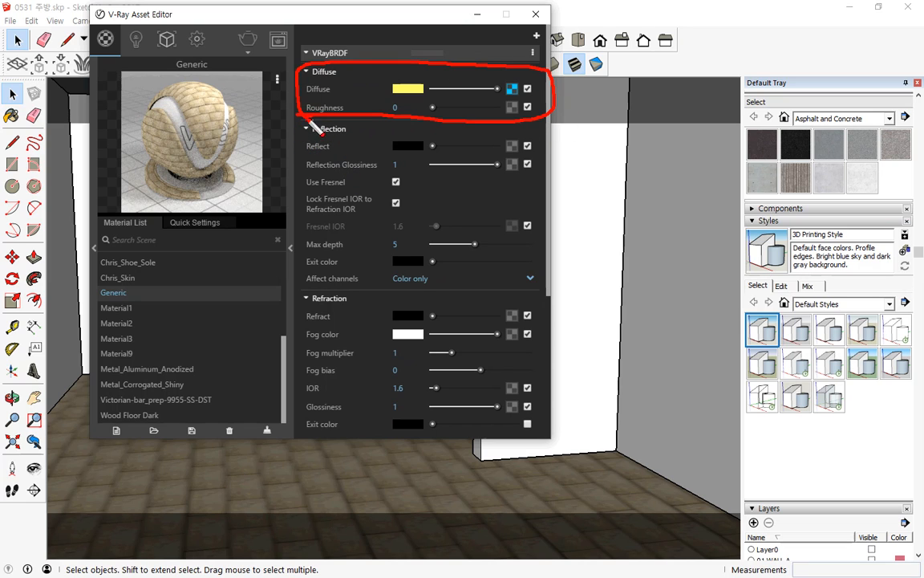
pyautogui.moveTo(309, 121); pyautogui.dragTo(297, 171)
pyautogui.moveTo(305, 241)
pyautogui.mouseDown()
pyautogui.moveTo(439, 296)
pyautogui.moveTo(546, 193)
pyautogui.moveTo(520, 108)
pyautogui.mouseUp()
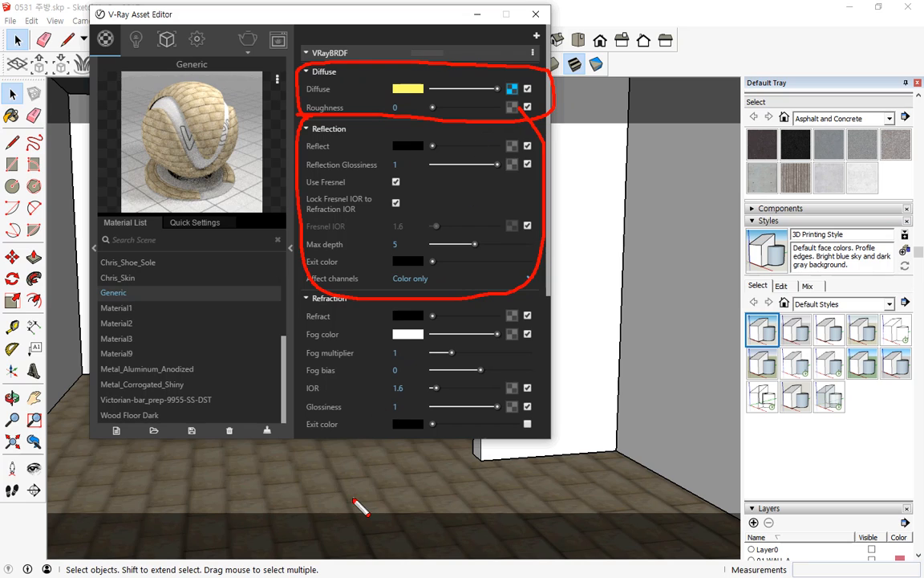
pyautogui.moveTo(329, 467)
pyautogui.mouseDown()
pyautogui.moveTo(347, 487)
pyautogui.moveTo(336, 476)
pyautogui.mouseUp()
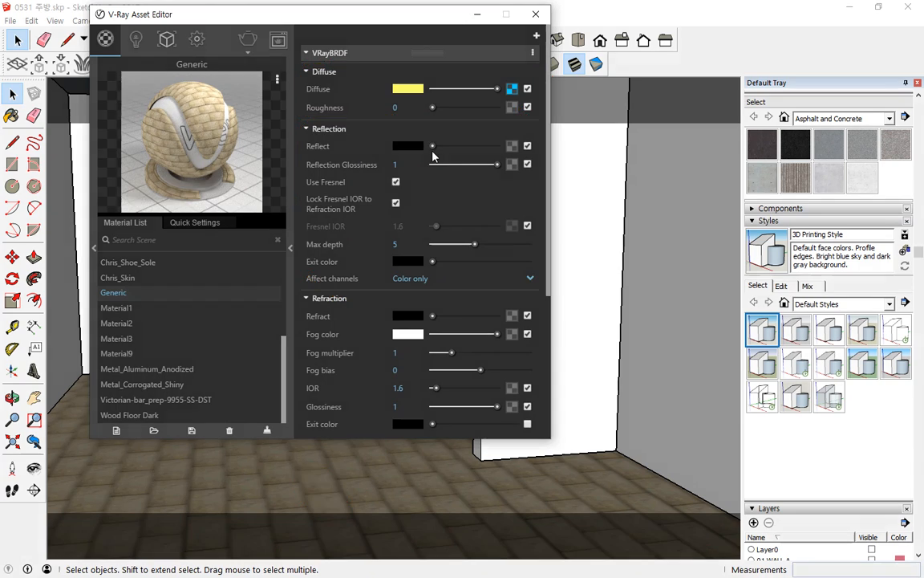
# Step: Try a near-white reflection colour on the Generic material in a test render, and reduce the reflection to mid grey
pyautogui.moveTo(436, 148); pyautogui.dragTo(494, 149)
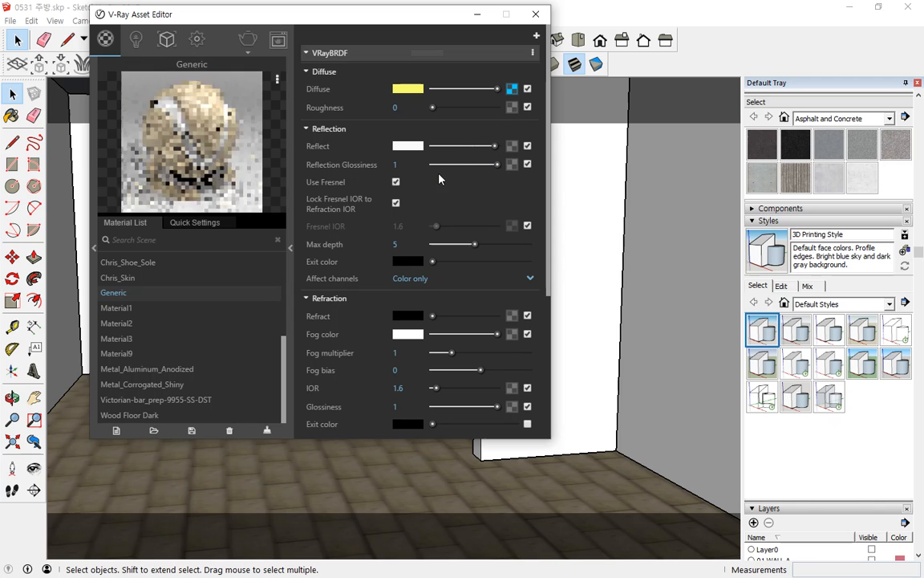
pyautogui.click(246, 42)
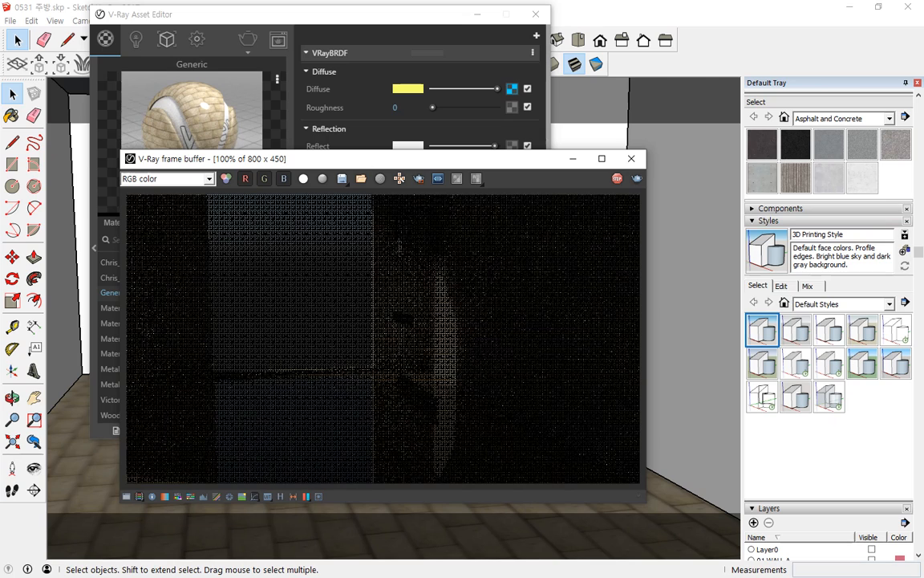
pyautogui.moveTo(374, 454)
pyautogui.mouseDown()
pyautogui.moveTo(354, 405)
pyautogui.moveTo(383, 462)
pyautogui.moveTo(377, 456)
pyautogui.mouseUp()
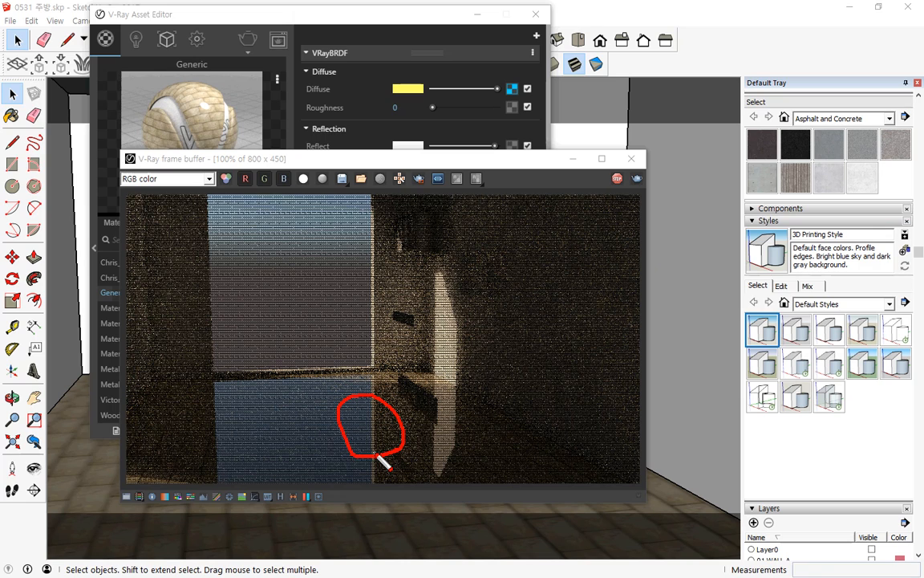
pyautogui.press('Escape')
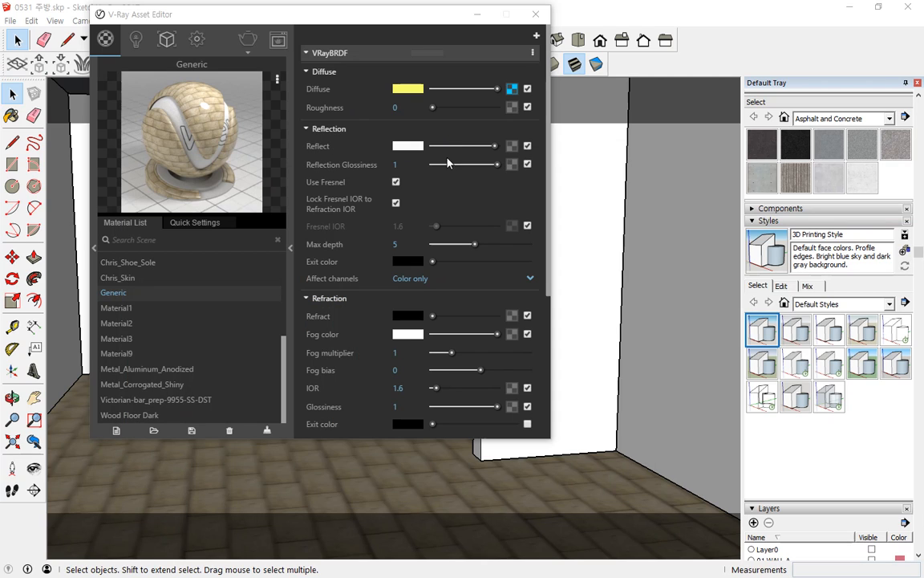
pyautogui.moveTo(460, 148); pyautogui.dragTo(447, 146)
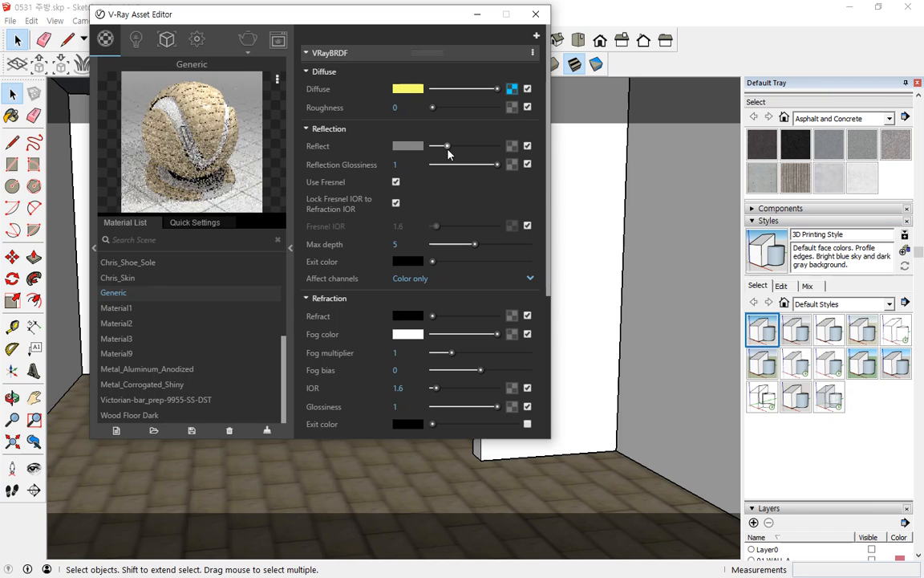
# Step: Delete the kitchen group from the room so the tiled floor and glass door are unobstructed
pyautogui.click(559, 197)
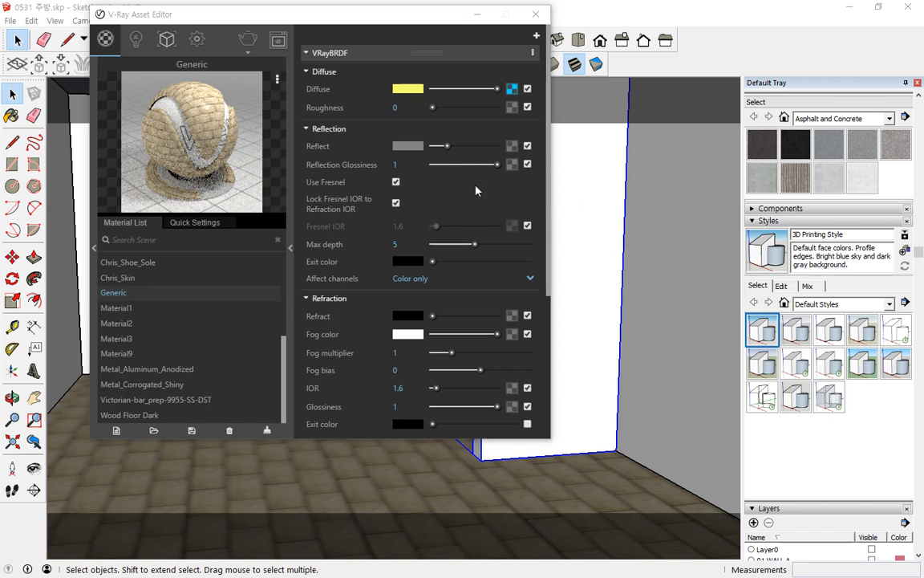
pyautogui.moveTo(377, 26); pyautogui.dragTo(231, 81)
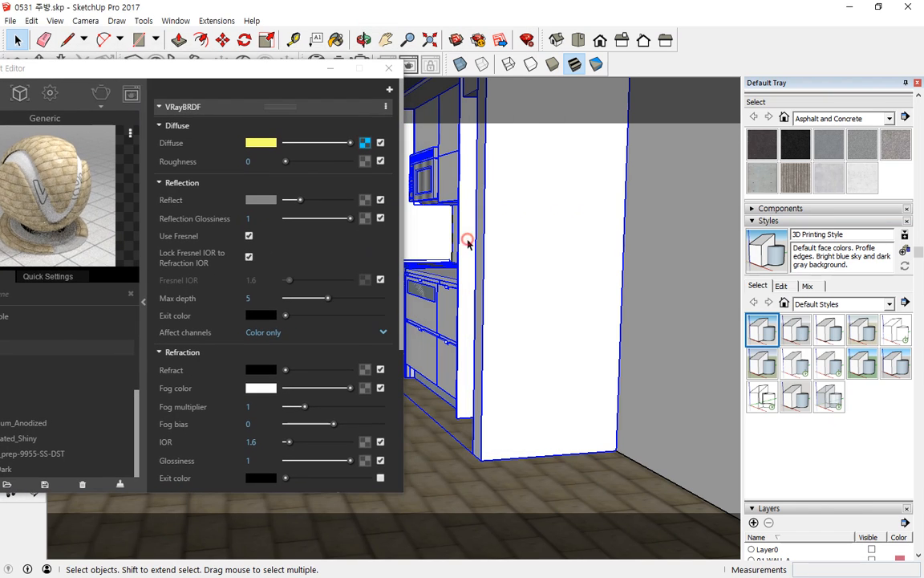
pyautogui.press('Delete')
pyautogui.moveTo(361, 69); pyautogui.dragTo(597, 67)
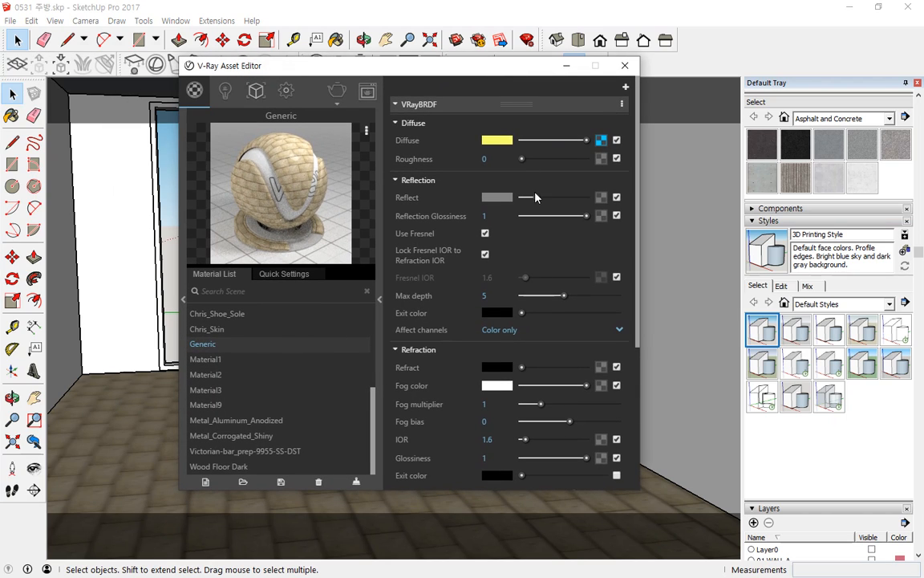
# Step: Lower the Generic material's reflection to dark grey and render the empty room, keeping the render and material settings side by side
pyautogui.moveTo(536, 200)
pyautogui.mouseDown()
pyautogui.moveTo(632, 207)
pyautogui.moveTo(529, 199)
pyautogui.mouseUp()
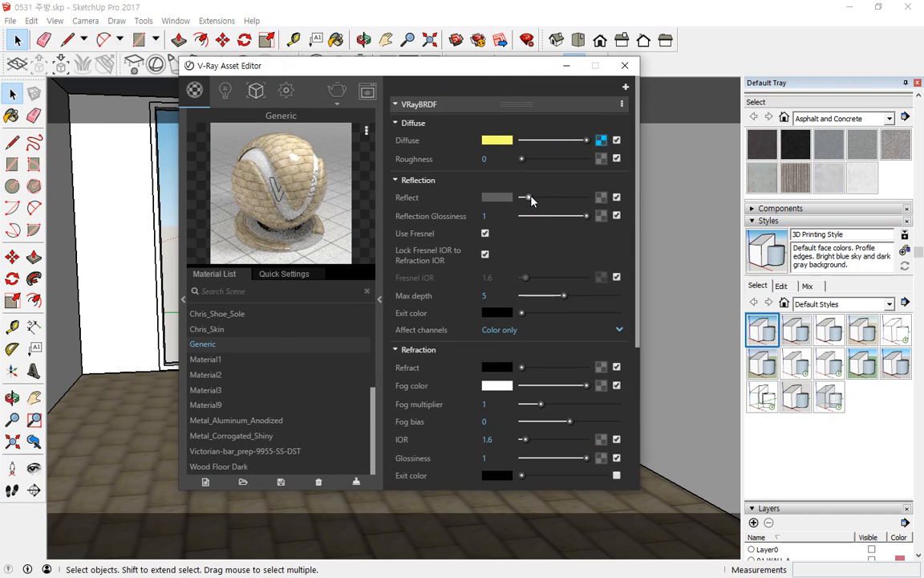
pyautogui.click(332, 87)
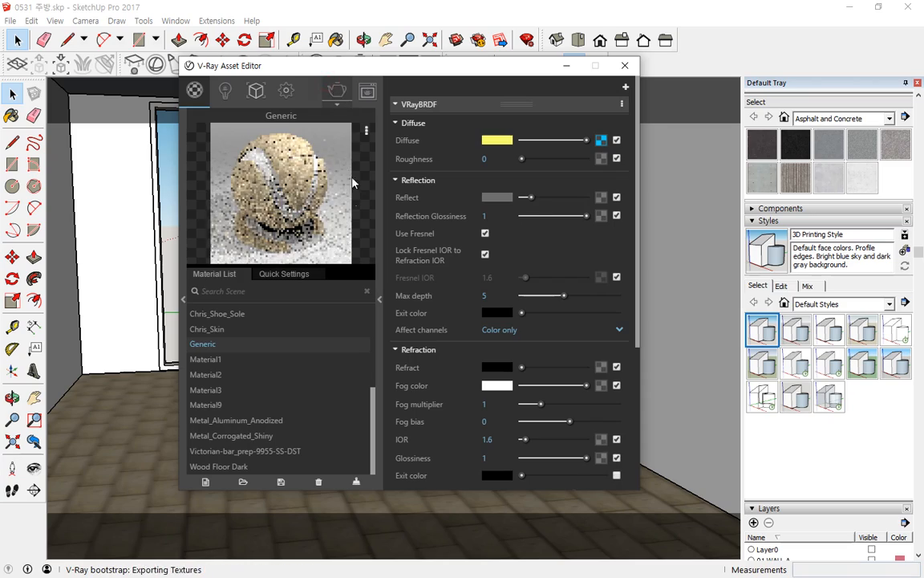
pyautogui.moveTo(296, 158); pyautogui.dragTo(297, 78)
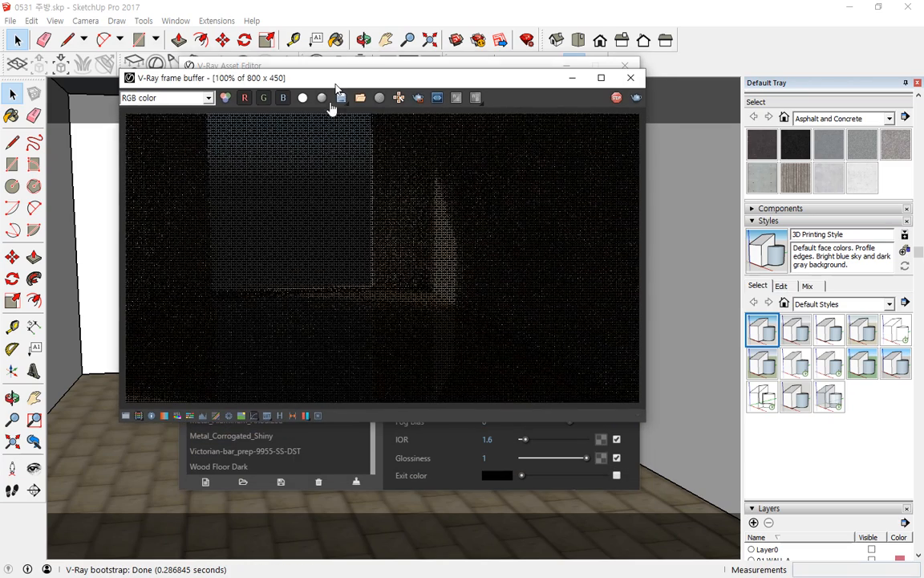
pyautogui.hotkey('ctrl', '2')
pyautogui.moveTo(452, 344)
pyautogui.mouseDown()
pyautogui.moveTo(416, 270)
pyautogui.moveTo(434, 365)
pyautogui.mouseUp()
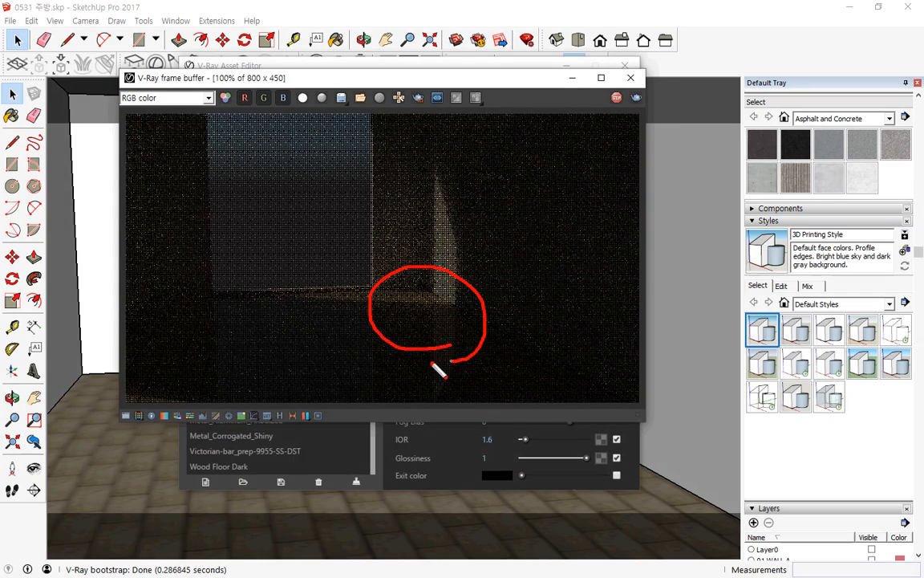
pyautogui.press('Escape')
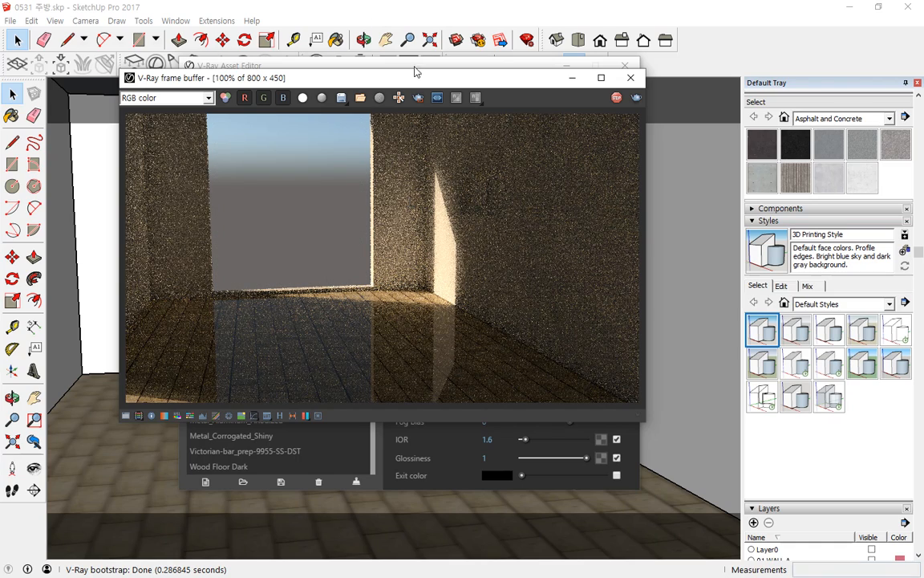
pyautogui.moveTo(457, 90); pyautogui.dragTo(720, 215)
pyautogui.moveTo(402, 65); pyautogui.dragTo(279, 23)
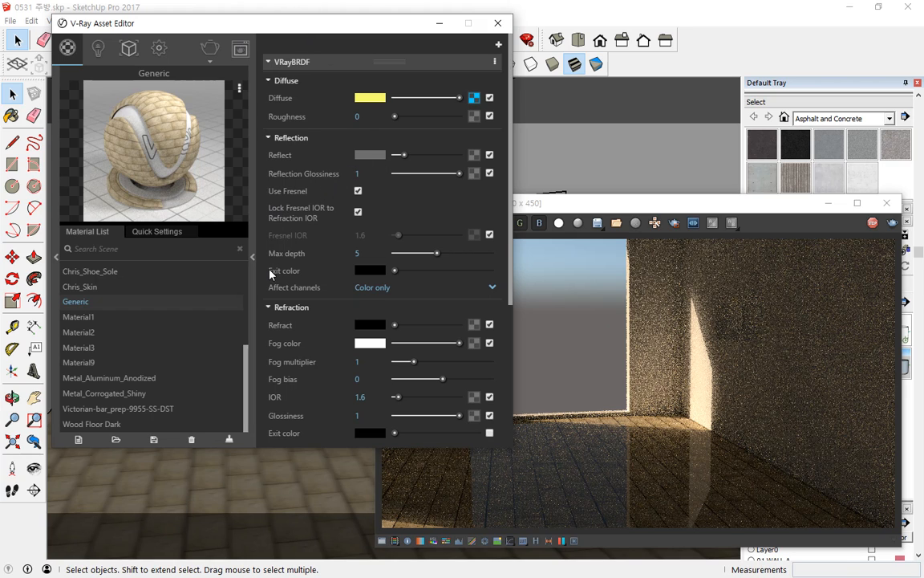
pyautogui.moveTo(265, 247)
pyautogui.mouseDown()
pyautogui.moveTo(263, 256)
pyautogui.moveTo(387, 289)
pyautogui.moveTo(503, 274)
pyautogui.moveTo(365, 239)
pyautogui.moveTo(261, 244)
pyautogui.moveTo(279, 264)
pyautogui.moveTo(357, 263)
pyautogui.mouseUp()
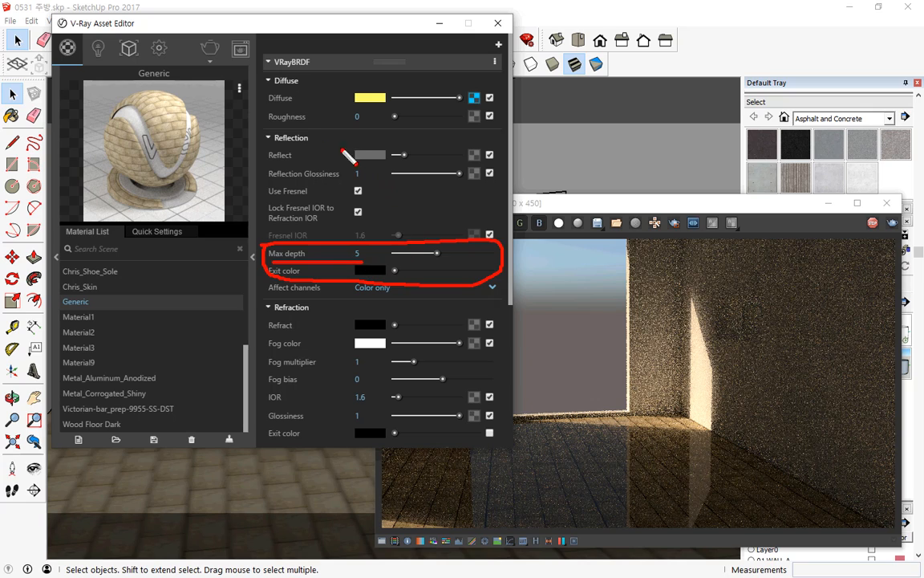
pyautogui.moveTo(253, 201); pyautogui.dragTo(258, 95)
pyautogui.moveTo(488, 95); pyautogui.dragTo(502, 148)
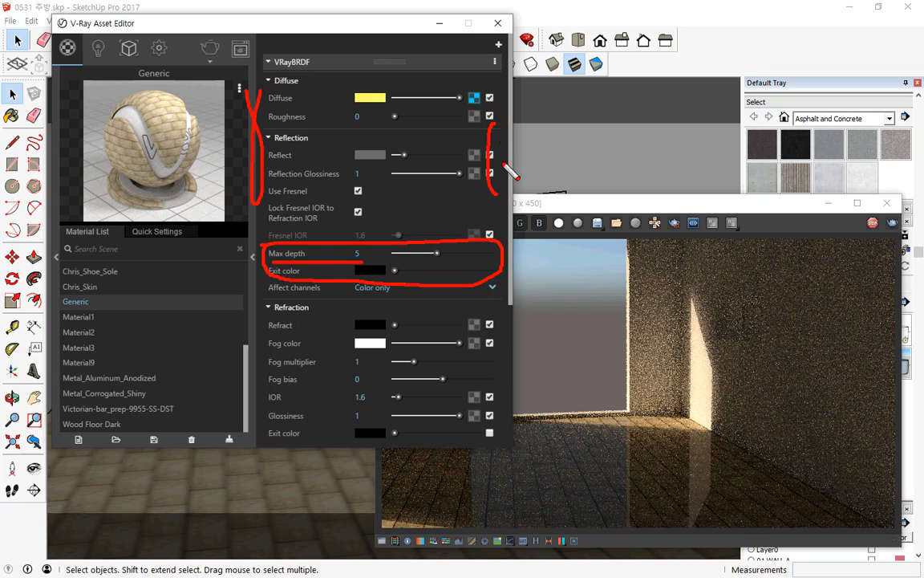
pyautogui.moveTo(363, 116); pyautogui.dragTo(383, 171)
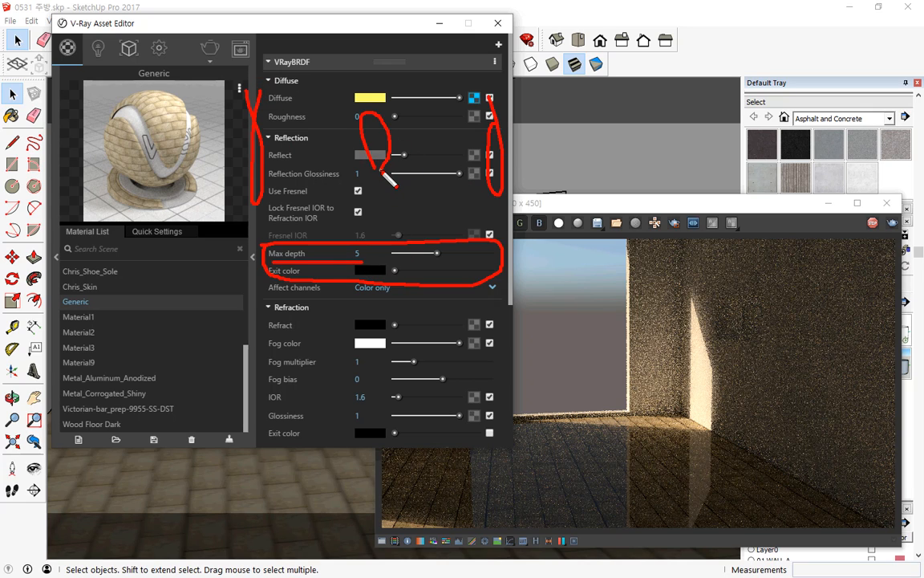
pyautogui.moveTo(334, 123); pyautogui.dragTo(255, 124)
pyautogui.moveTo(265, 114); pyautogui.dragTo(268, 134)
pyautogui.moveTo(394, 130); pyautogui.dragTo(496, 127)
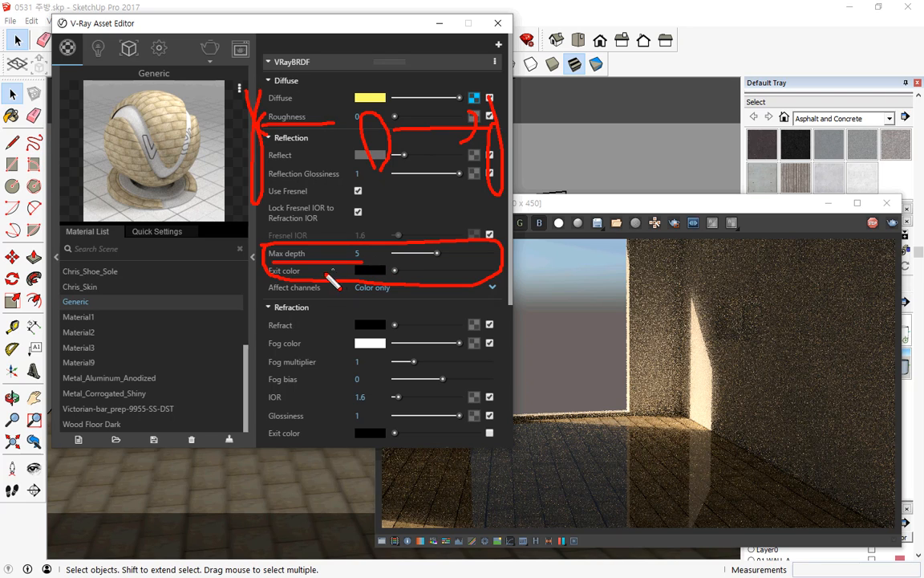
pyautogui.press('e')
pyautogui.moveTo(275, 264); pyautogui.dragTo(354, 264)
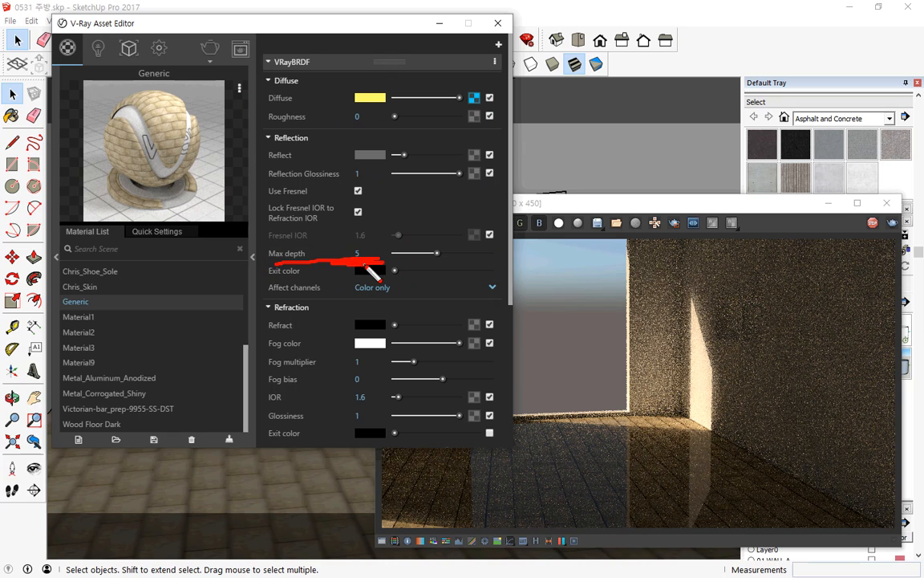
pyautogui.press('e')
pyautogui.moveTo(262, 281)
pyautogui.mouseDown()
pyautogui.moveTo(406, 272)
pyautogui.moveTo(360, 282)
pyautogui.mouseUp()
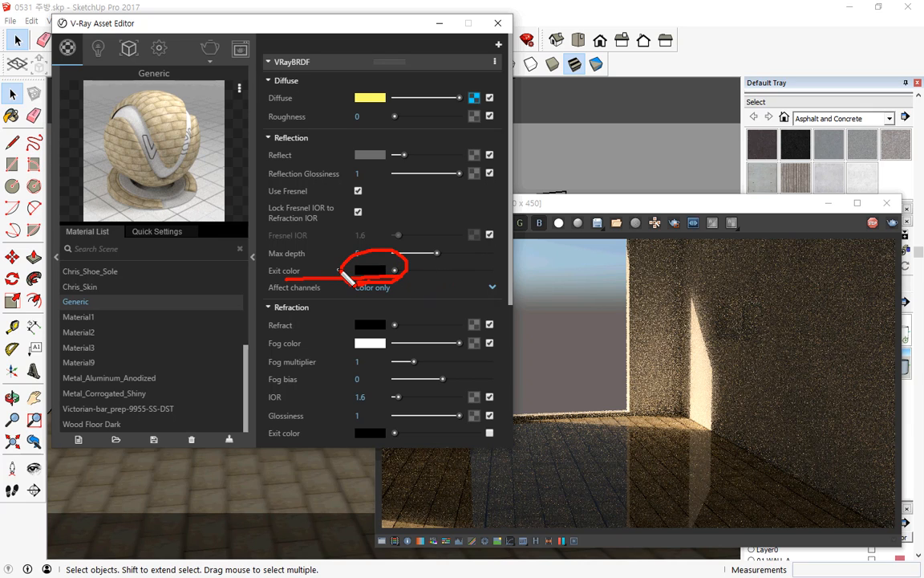
pyautogui.press('Delete')
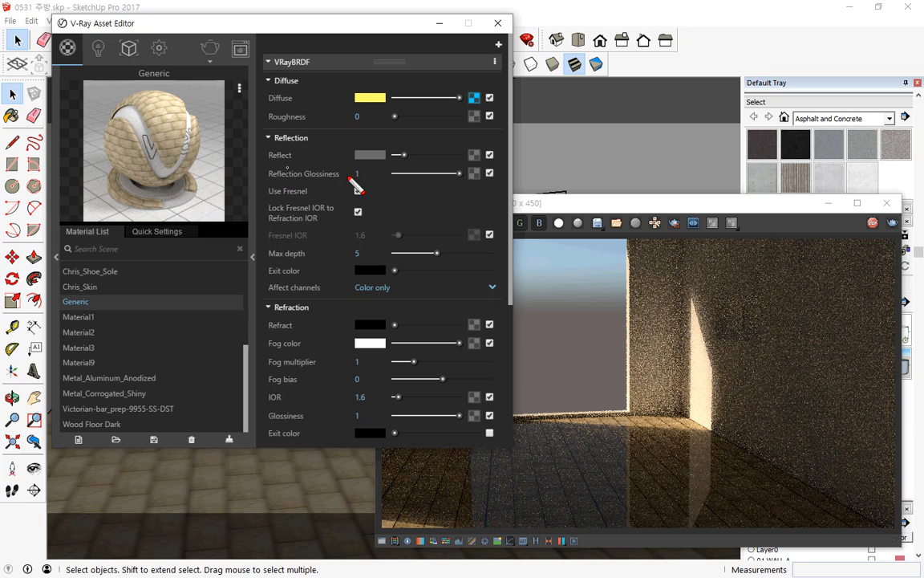
pyautogui.moveTo(345, 181)
pyautogui.mouseDown()
pyautogui.moveTo(241, 192)
pyautogui.moveTo(329, 207)
pyautogui.moveTo(314, 165)
pyautogui.moveTo(301, 181)
pyautogui.moveTo(344, 200)
pyautogui.moveTo(381, 200)
pyautogui.mouseUp()
pyautogui.press('Delete')
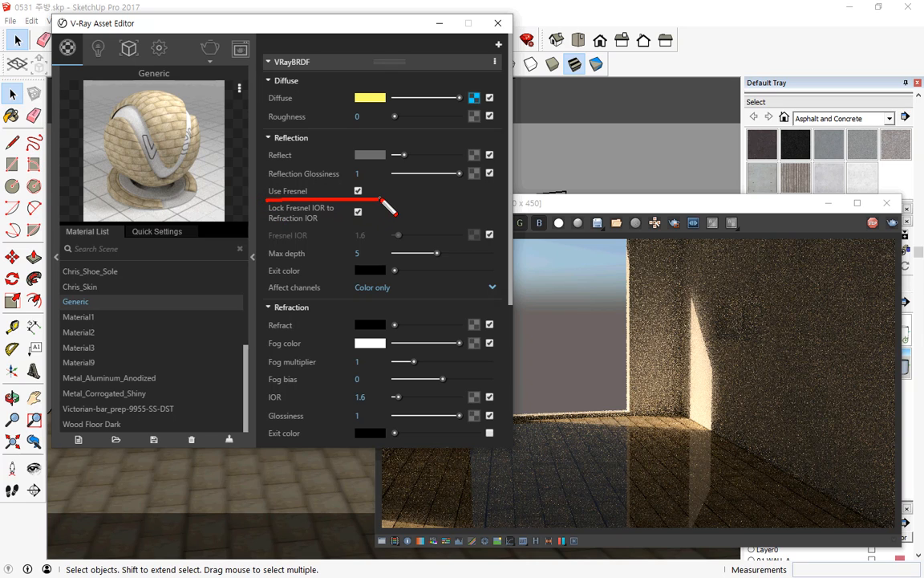
pyautogui.moveTo(269, 227); pyautogui.dragTo(395, 216)
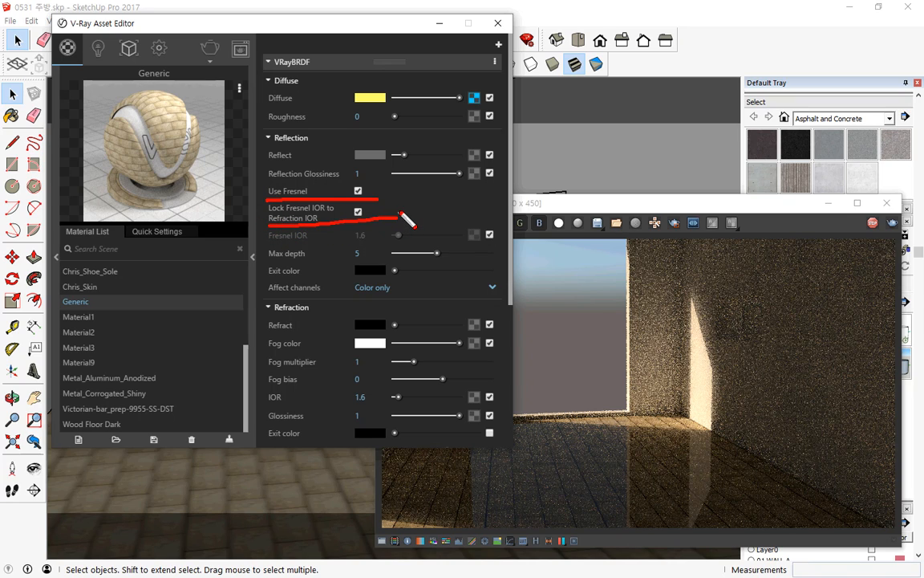
pyautogui.moveTo(371, 190)
pyautogui.mouseDown()
pyautogui.moveTo(385, 206)
pyautogui.moveTo(368, 221)
pyautogui.mouseUp()
pyautogui.press('e')
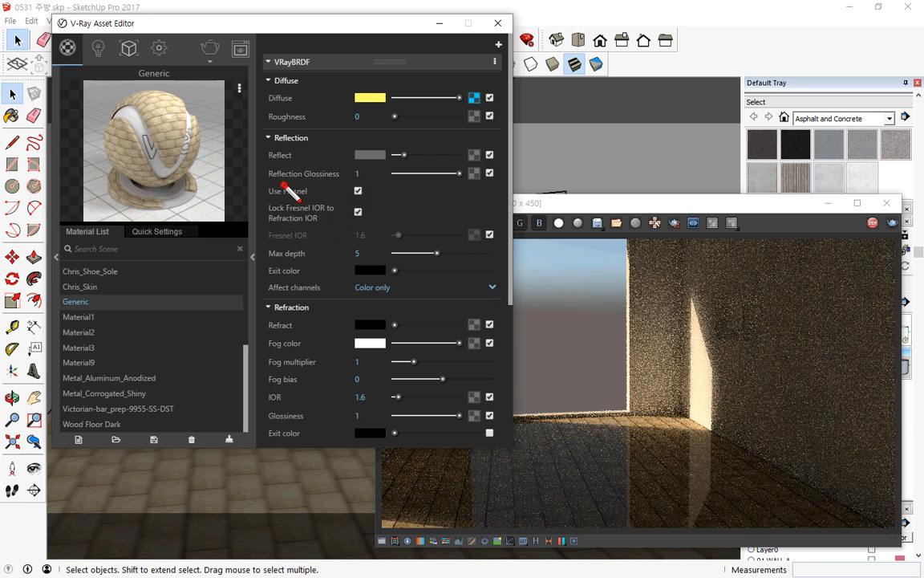
pyautogui.moveTo(283, 185); pyautogui.dragTo(347, 184)
pyautogui.moveTo(166, 122)
pyautogui.mouseDown()
pyautogui.moveTo(153, 115)
pyautogui.moveTo(158, 93)
pyautogui.moveTo(160, 126)
pyautogui.mouseUp()
pyautogui.press('Escape')
# Step: Raise the Generic material's reflection colour to full white and check the highlight on its preview
pyautogui.moveTo(404, 155); pyautogui.dragTo(459, 155)
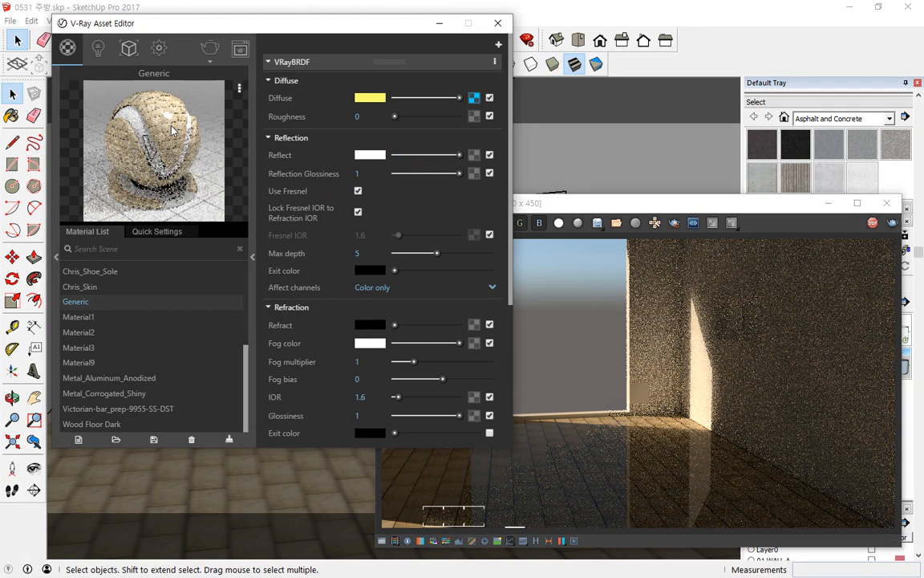
pyautogui.hotkey('ctrl', '2')
pyautogui.moveTo(171, 126)
pyautogui.mouseDown()
pyautogui.moveTo(151, 104)
pyautogui.moveTo(168, 129)
pyautogui.mouseUp()
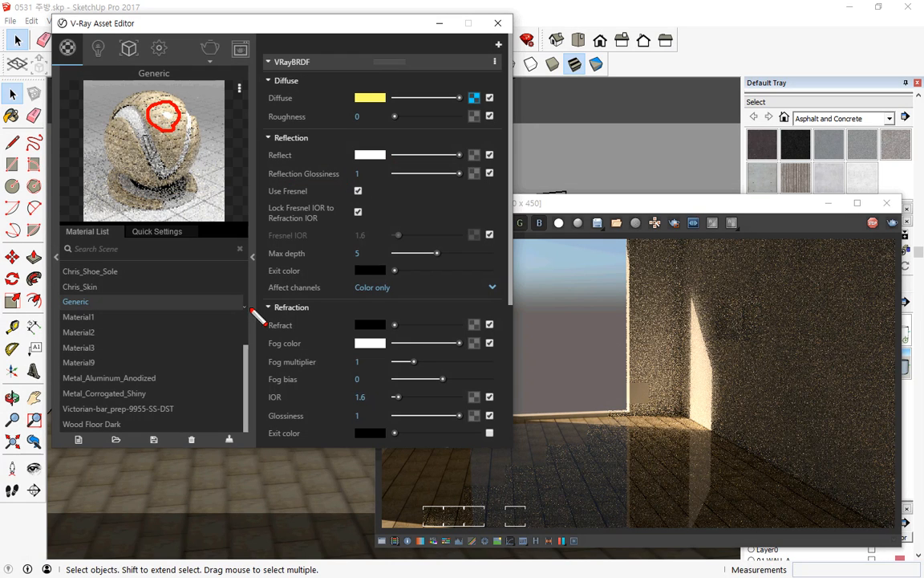
pyautogui.moveTo(248, 337); pyautogui.dragTo(222, 193)
pyautogui.moveTo(331, 195); pyautogui.dragTo(236, 323)
pyautogui.moveTo(503, 45)
pyautogui.mouseDown()
pyautogui.moveTo(479, 49)
pyautogui.moveTo(330, 158)
pyautogui.mouseUp()
pyautogui.moveTo(338, 133); pyautogui.dragTo(328, 164)
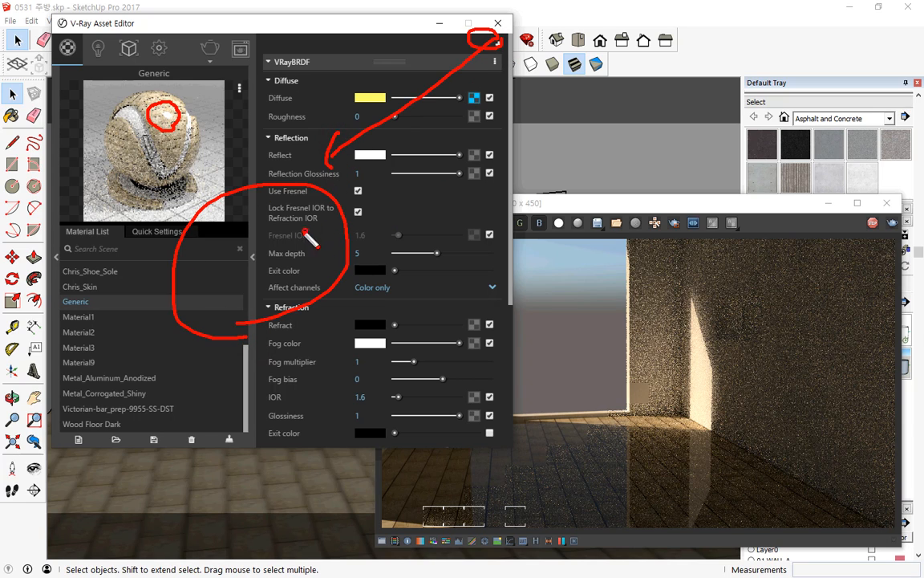
pyautogui.moveTo(307, 232)
pyautogui.mouseDown()
pyautogui.moveTo(298, 188)
pyautogui.moveTo(322, 226)
pyautogui.mouseUp()
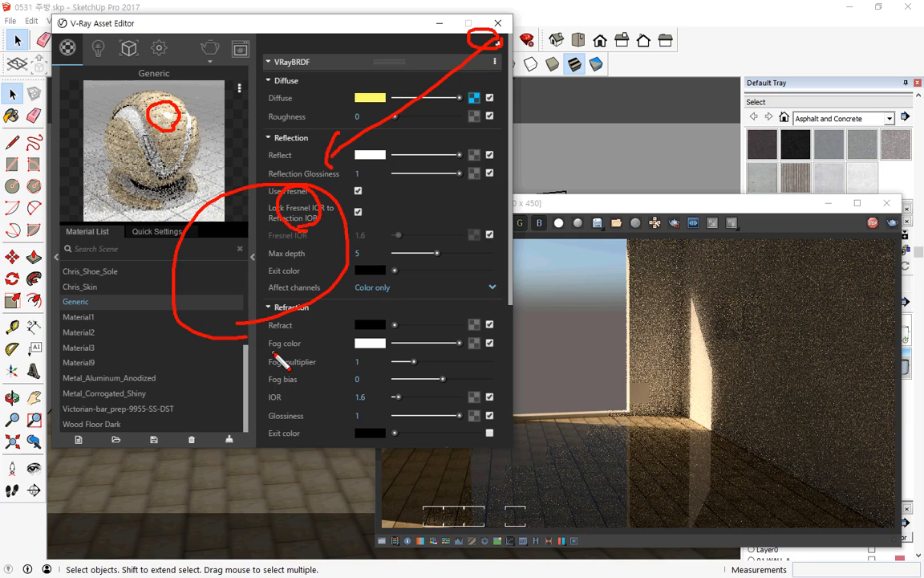
pyautogui.moveTo(340, 210)
pyautogui.mouseDown()
pyautogui.moveTo(284, 219)
pyautogui.moveTo(266, 171)
pyautogui.moveTo(299, 209)
pyautogui.moveTo(277, 194)
pyautogui.mouseUp()
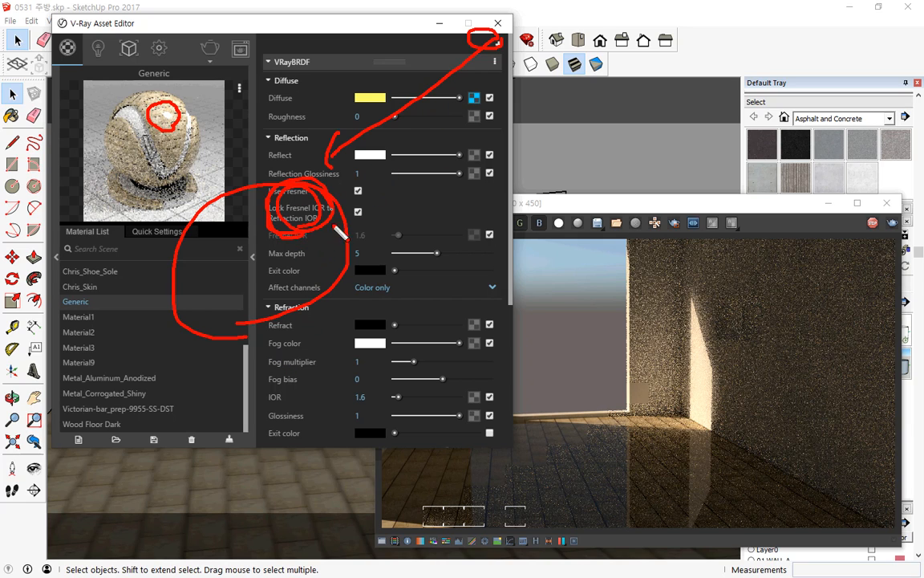
pyautogui.press('Escape')
pyautogui.click(367, 193)
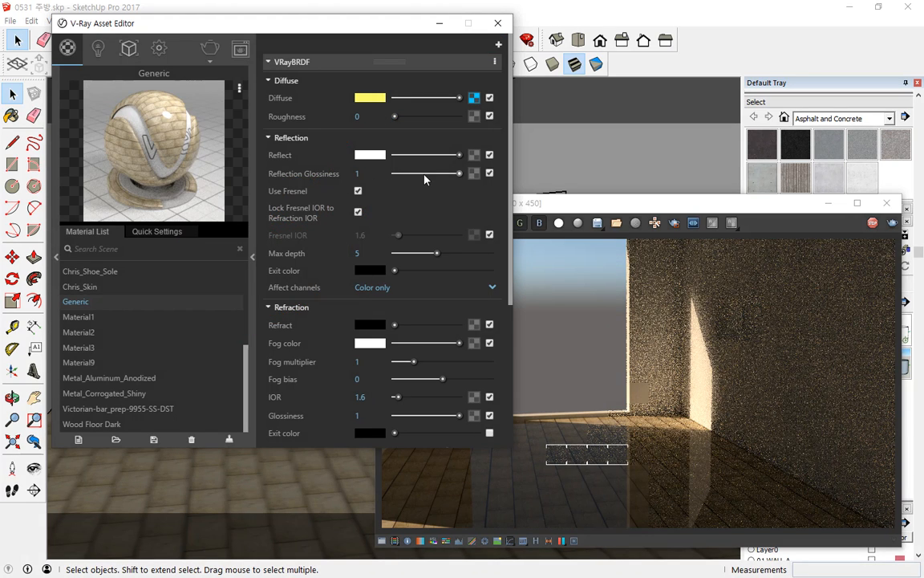
# Step: Try reflection glossiness values of 0.15 and 0.8 on the Generic material, comparing the preview's highlight, and return the glossiness to 1
pyautogui.click(405, 174)
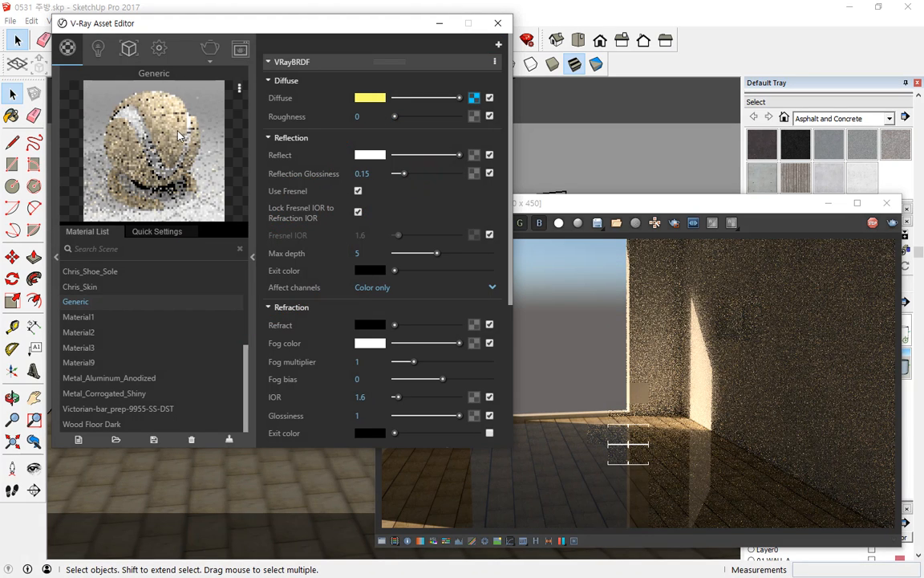
pyautogui.hotkey('ctrl', '2')
pyautogui.moveTo(173, 141)
pyautogui.mouseDown()
pyautogui.moveTo(159, 97)
pyautogui.moveTo(164, 141)
pyautogui.mouseUp()
pyautogui.press('Escape')
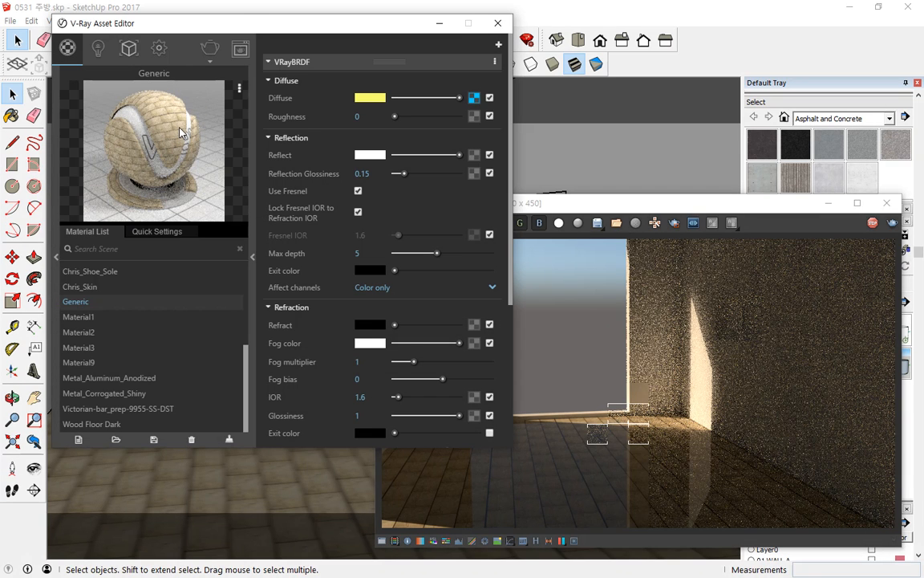
pyautogui.hotkey('ctrl', '2')
pyautogui.moveTo(190, 121); pyautogui.dragTo(181, 129)
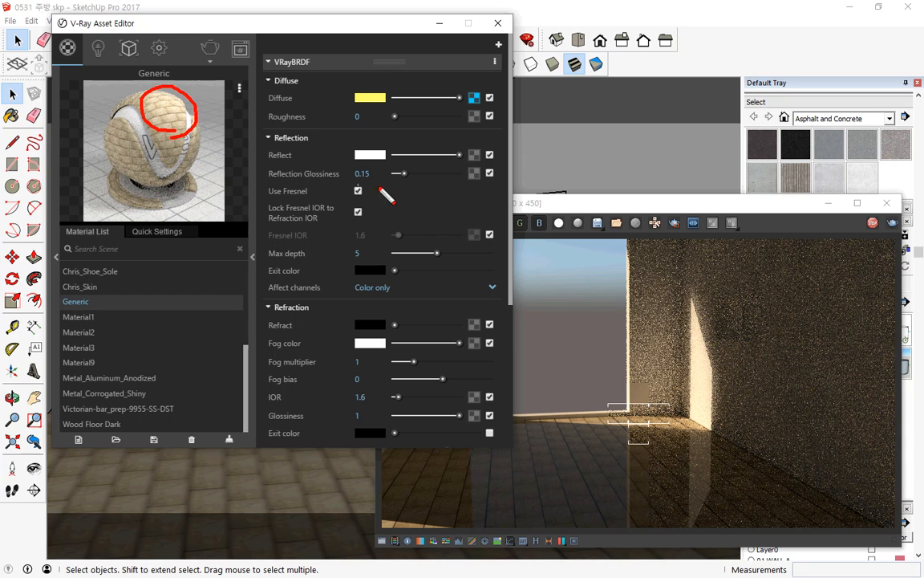
pyautogui.press('Escape')
pyautogui.moveTo(417, 176); pyautogui.dragTo(446, 174)
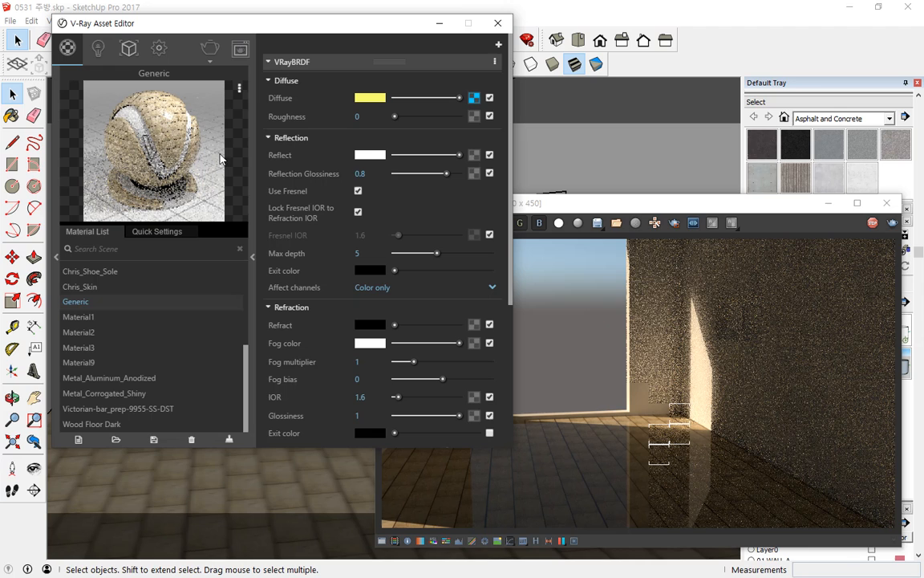
pyautogui.moveTo(446, 173); pyautogui.dragTo(464, 173)
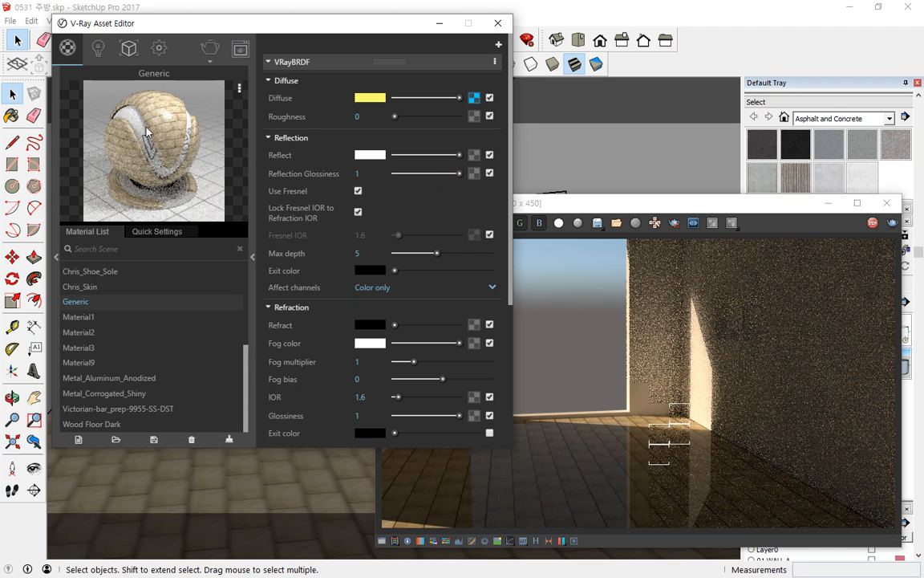
pyautogui.hotkey('ctrl', 'alt', 'd')
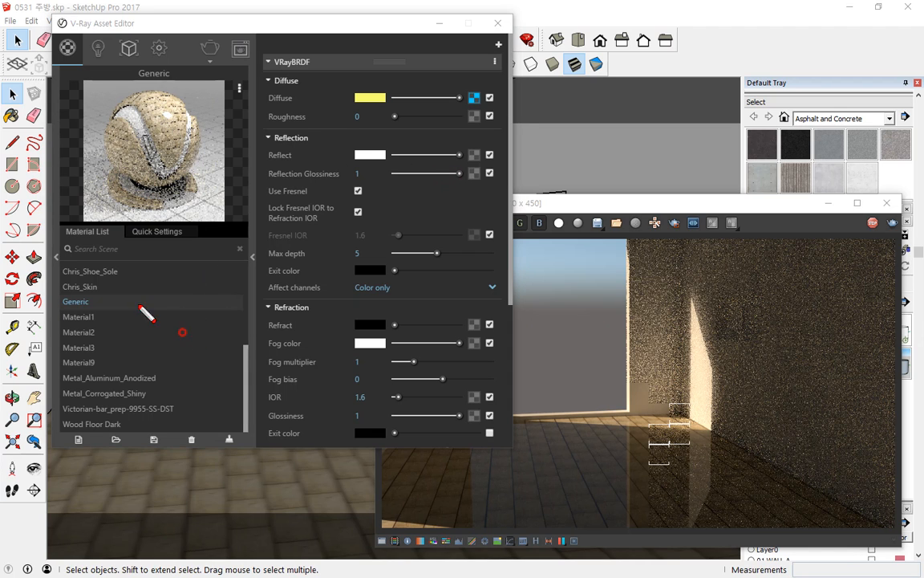
pyautogui.moveTo(190, 330)
pyautogui.mouseDown()
pyautogui.moveTo(266, 279)
pyautogui.moveTo(195, 312)
pyautogui.mouseUp()
pyautogui.moveTo(433, 40)
pyautogui.mouseDown()
pyautogui.moveTo(281, 140)
pyautogui.moveTo(285, 156)
pyautogui.mouseUp()
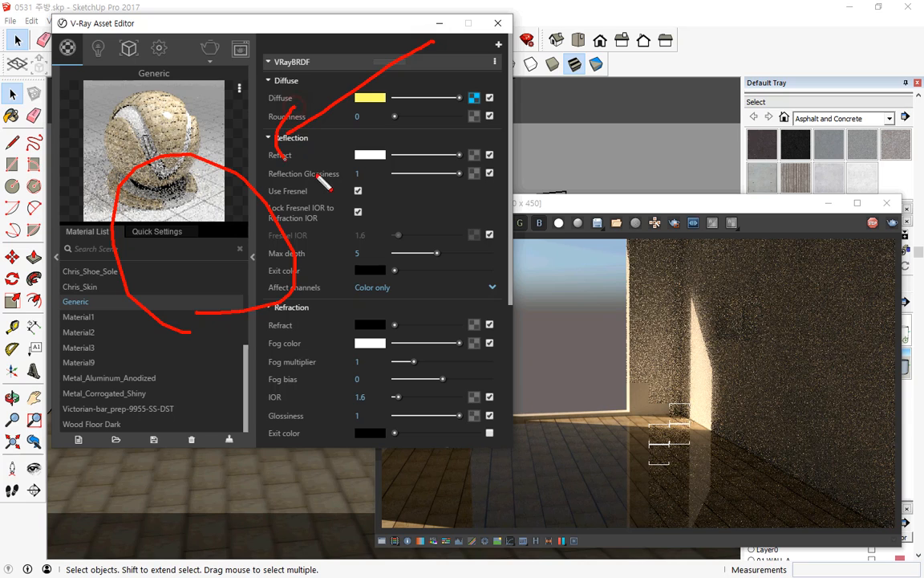
pyautogui.moveTo(204, 189)
pyautogui.mouseDown()
pyautogui.moveTo(210, 222)
pyautogui.moveTo(192, 176)
pyautogui.moveTo(239, 211)
pyautogui.moveTo(215, 237)
pyautogui.moveTo(184, 172)
pyautogui.moveTo(222, 233)
pyautogui.moveTo(193, 205)
pyautogui.moveTo(213, 225)
pyautogui.mouseUp()
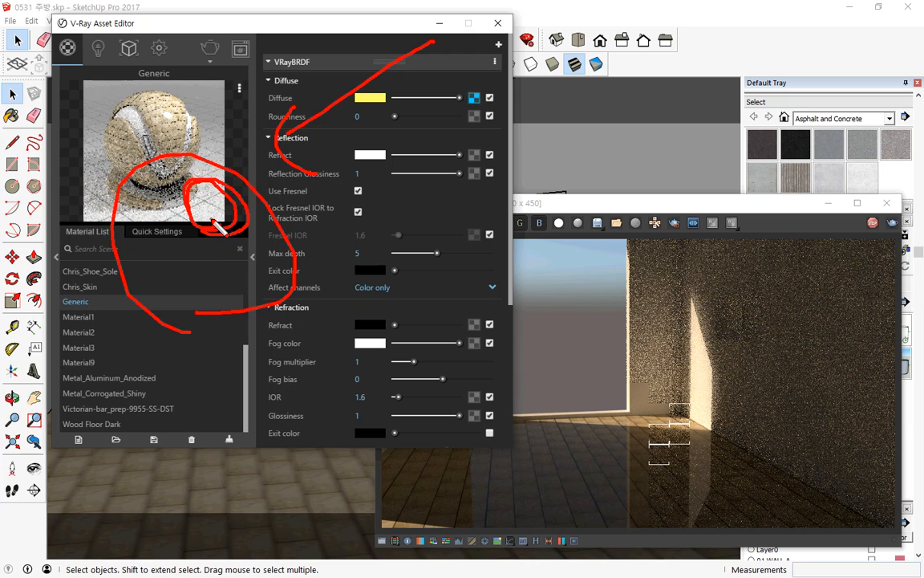
pyautogui.moveTo(270, 180); pyautogui.dragTo(465, 174)
pyautogui.moveTo(198, 212)
pyautogui.mouseDown()
pyautogui.moveTo(226, 207)
pyautogui.moveTo(184, 218)
pyautogui.mouseUp()
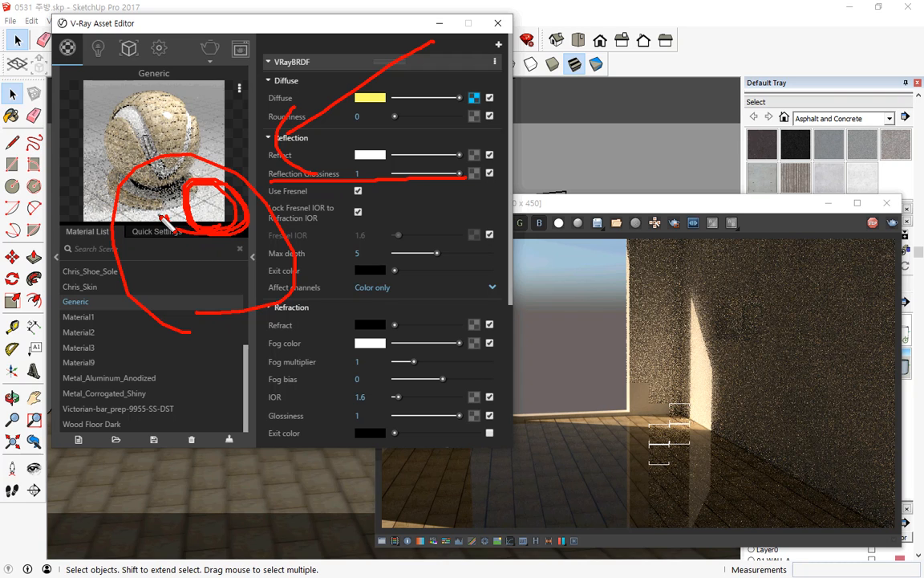
pyautogui.press('Escape')
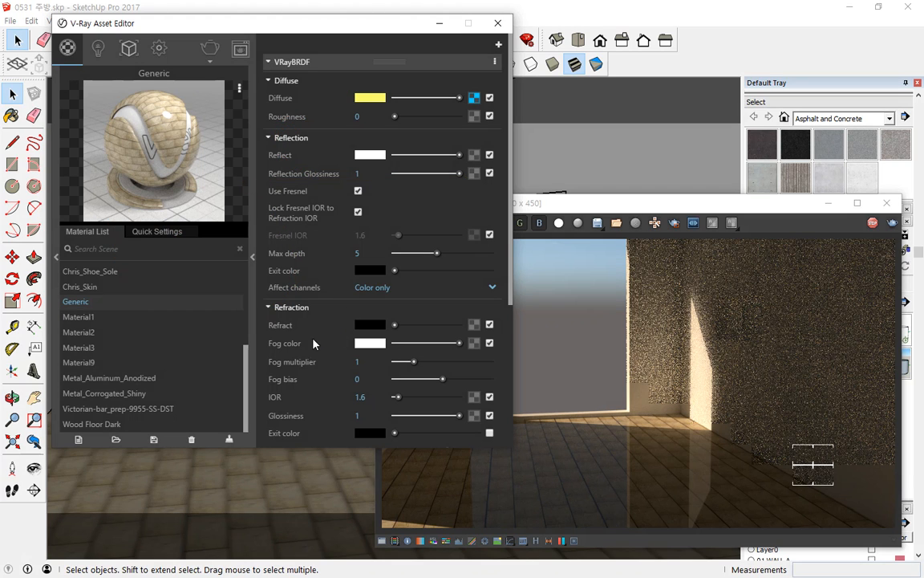
# Step: Examine the Generic material's Refraction settings alongside the area by the glass door in the test render
pyautogui.scroll(-5, 337, 308)
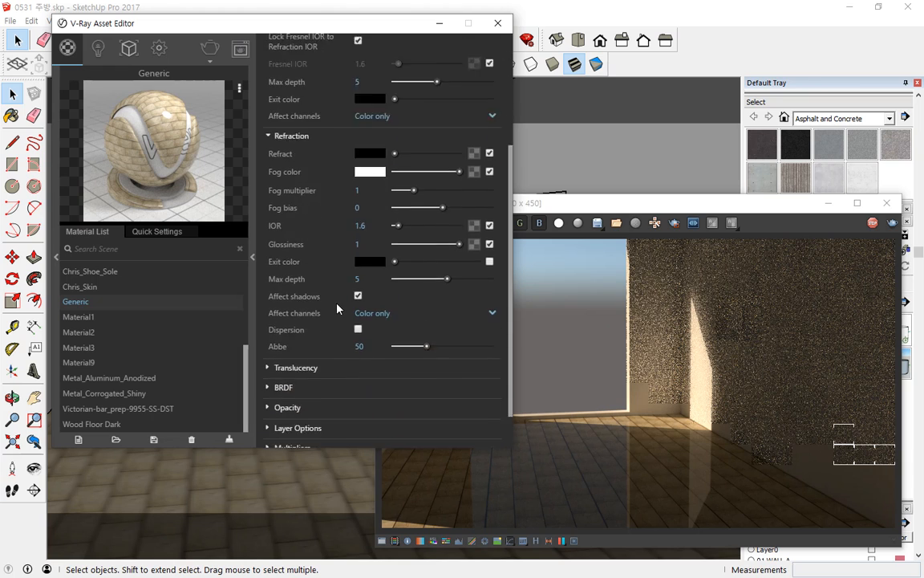
pyautogui.scroll(2, 301, 271)
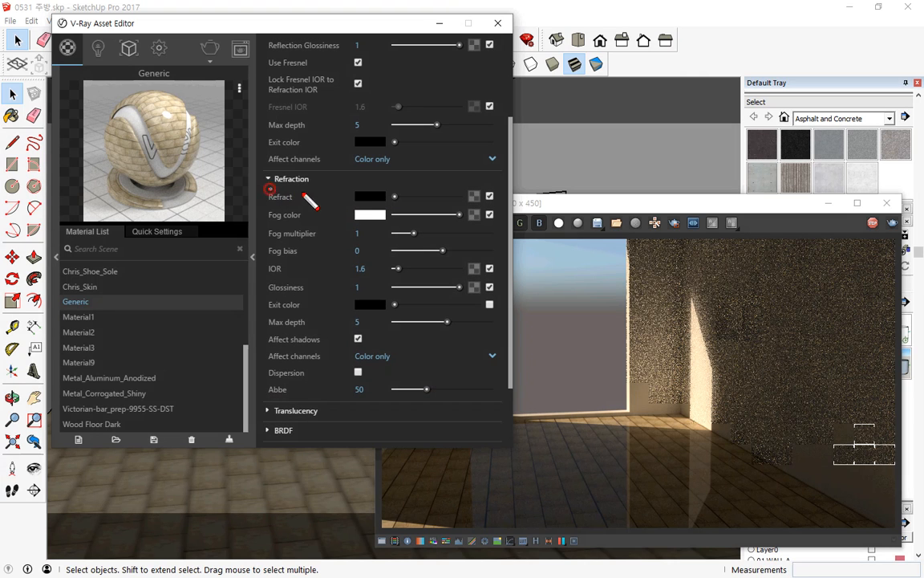
pyautogui.moveTo(269, 186); pyautogui.dragTo(358, 195)
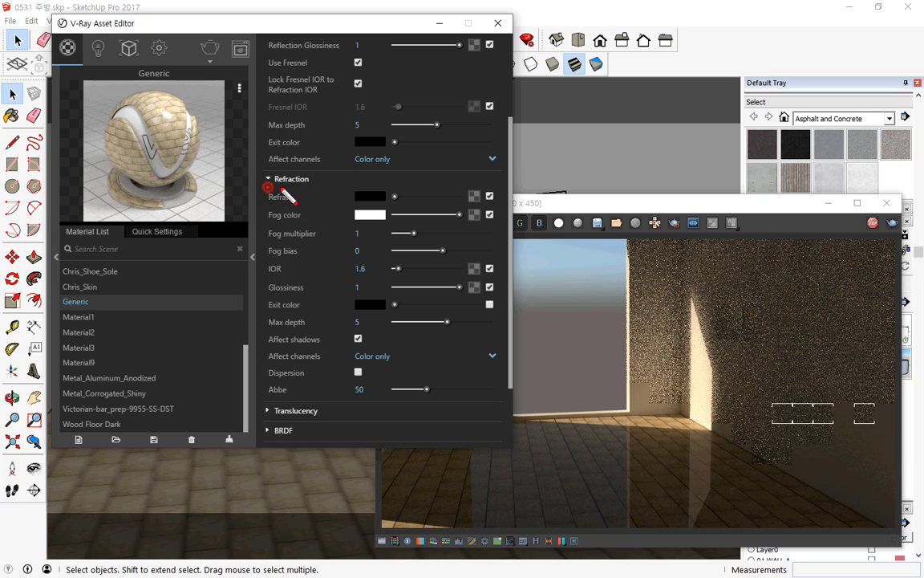
pyautogui.moveTo(268, 185); pyautogui.dragTo(359, 193)
pyautogui.moveTo(280, 205); pyautogui.dragTo(473, 211)
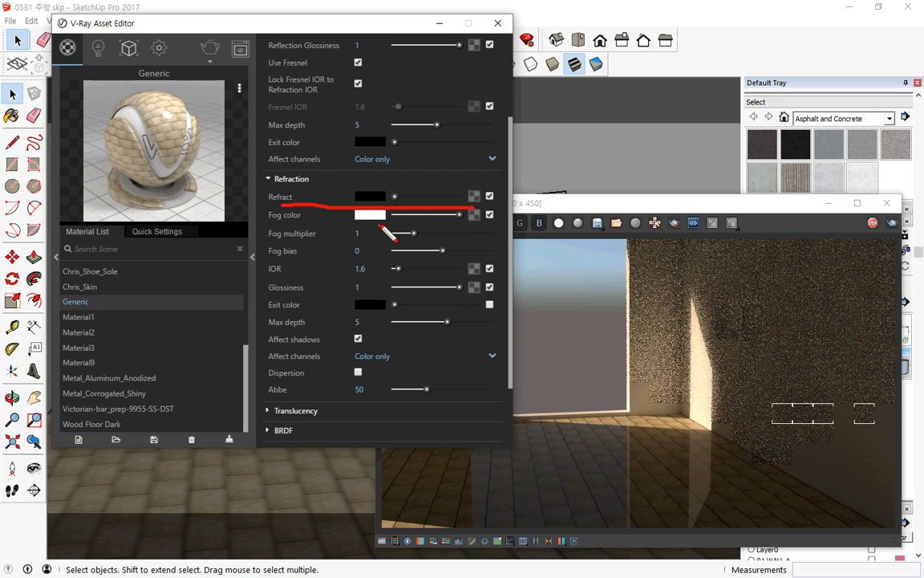
pyautogui.moveTo(568, 443)
pyautogui.mouseDown()
pyautogui.moveTo(581, 389)
pyautogui.moveTo(664, 439)
pyautogui.mouseUp()
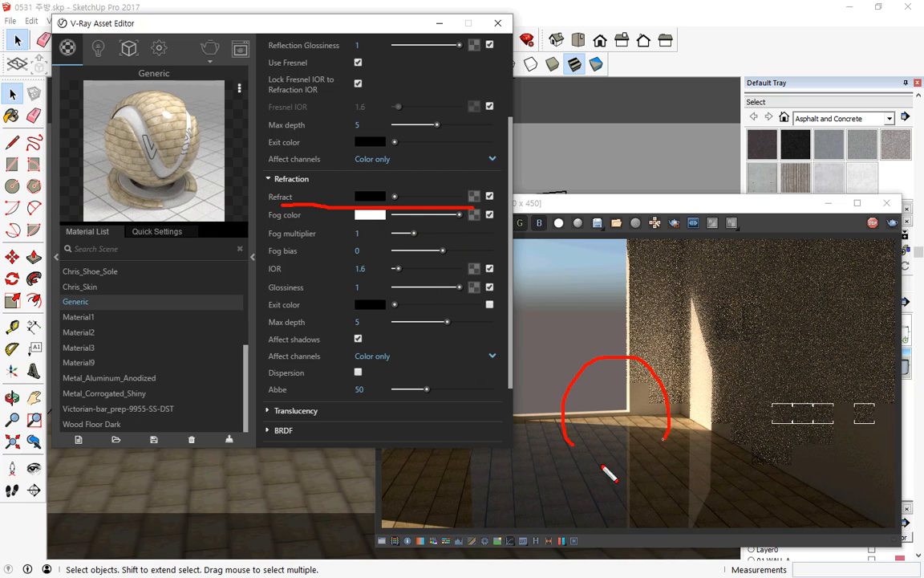
pyautogui.moveTo(597, 462)
pyautogui.mouseDown()
pyautogui.moveTo(646, 398)
pyautogui.moveTo(570, 351)
pyautogui.moveTo(618, 458)
pyautogui.moveTo(586, 442)
pyautogui.mouseUp()
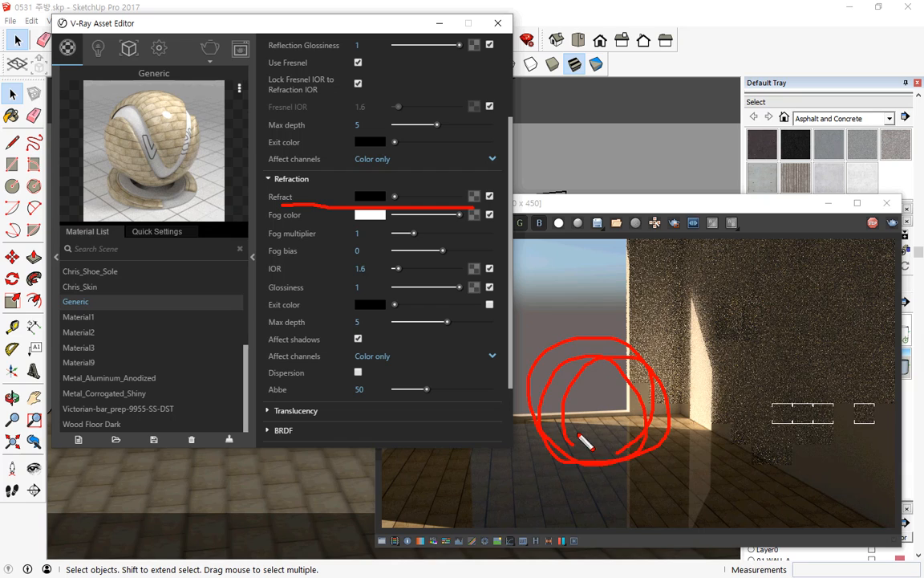
pyautogui.press('Escape')
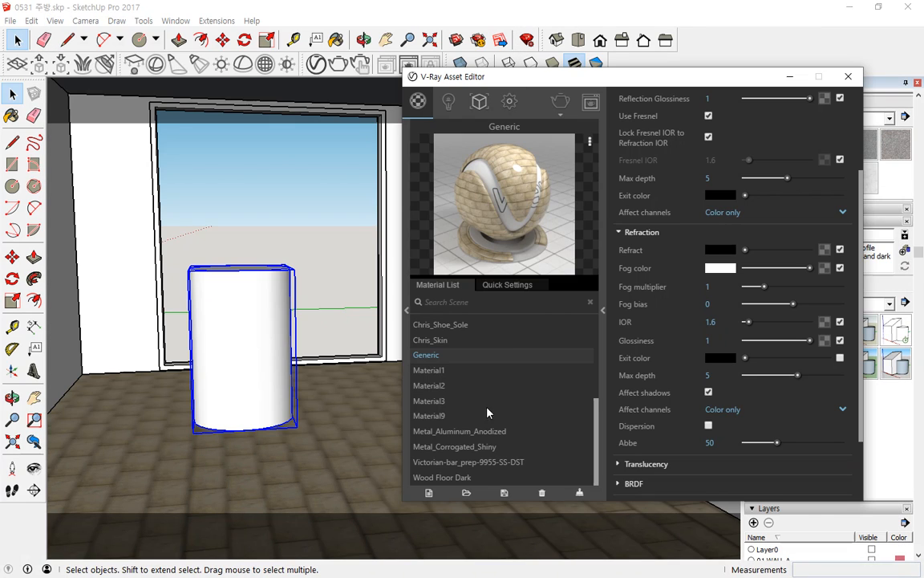
# Step: Create a new Generic V-Ray material and name it 투명한 재질
pyautogui.click(430, 495)
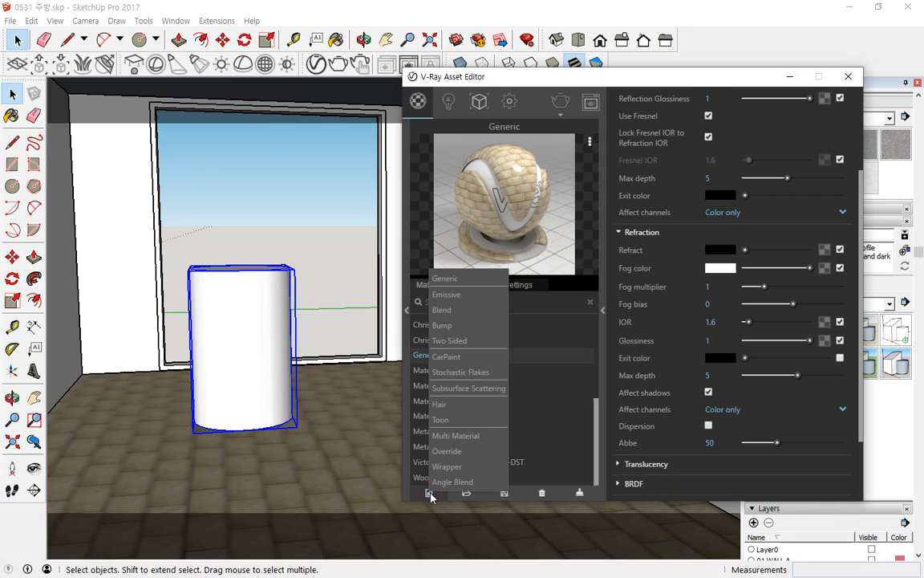
pyautogui.click(450, 281)
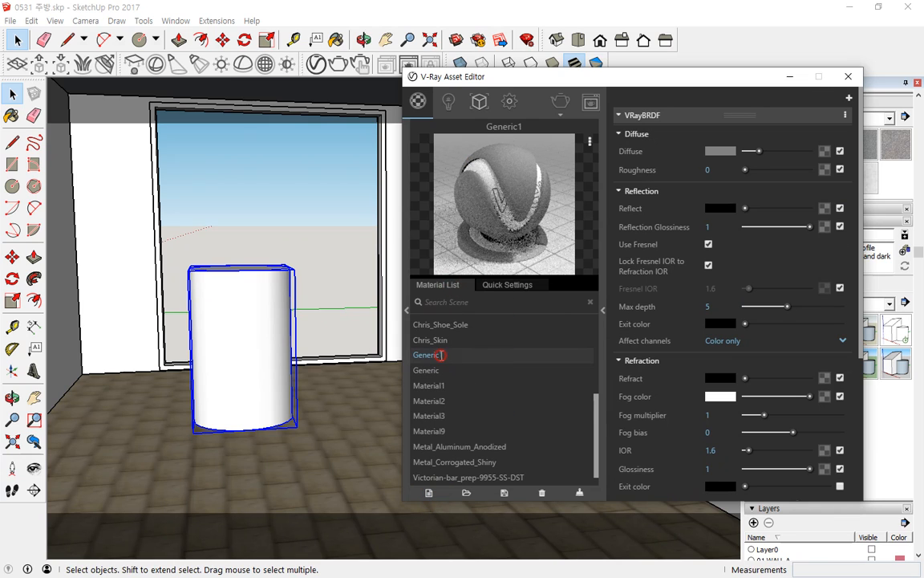
pyautogui.doubleClick(441, 355)
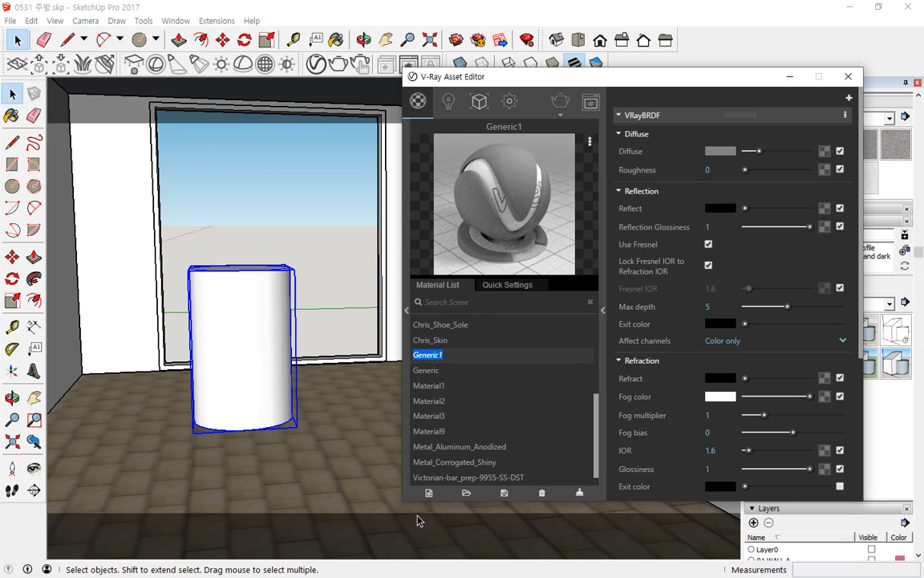
pyautogui.write('투명한 재지')
pyautogui.press('Return')
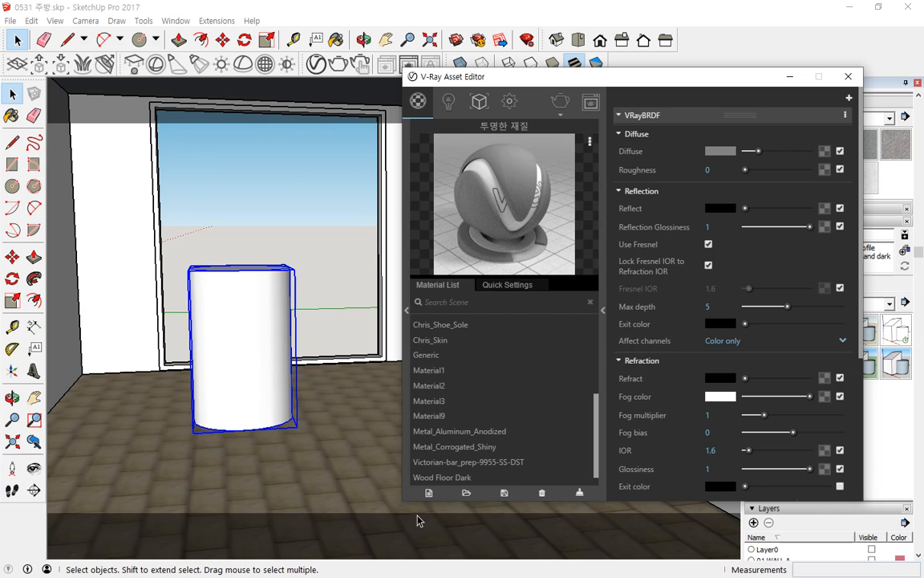
pyautogui.scroll(-1, 492, 354)
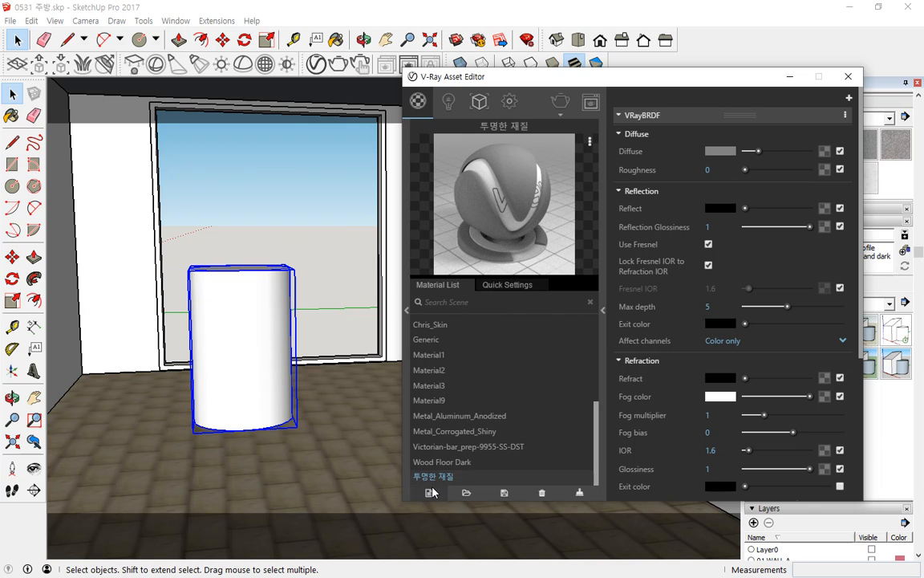
# Step: Apply the 투명한 재질 material to the cylinder standing in front of the glass door
pyautogui.click(215, 285)
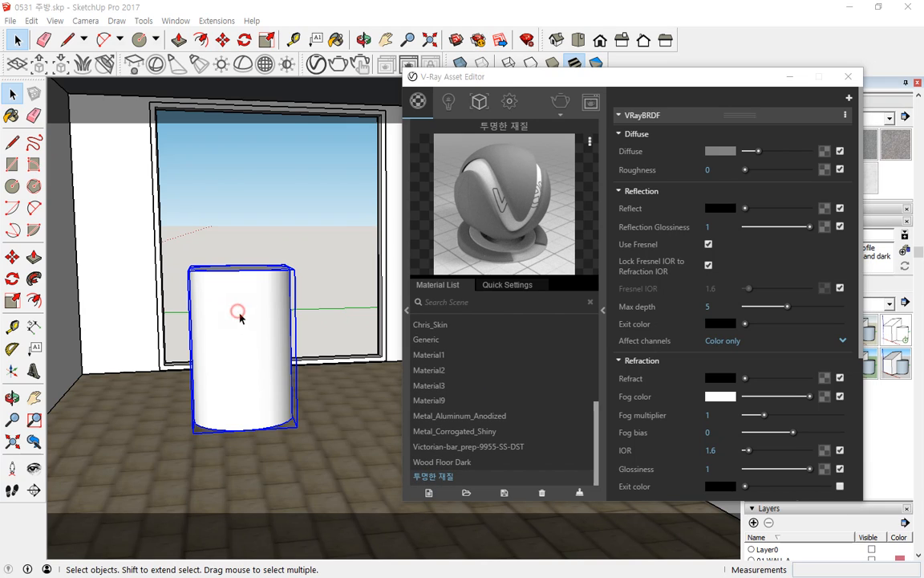
pyautogui.rightClick(487, 184)
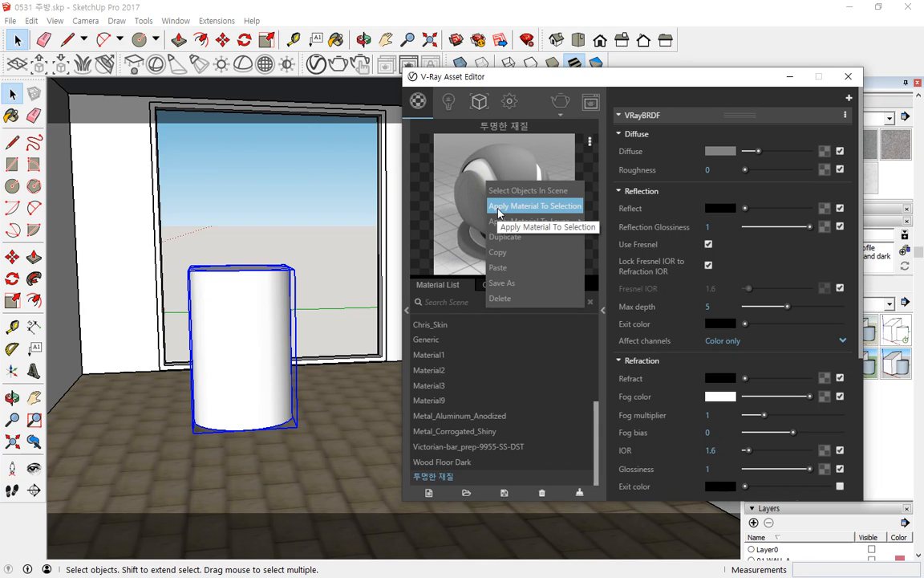
pyautogui.click(498, 206)
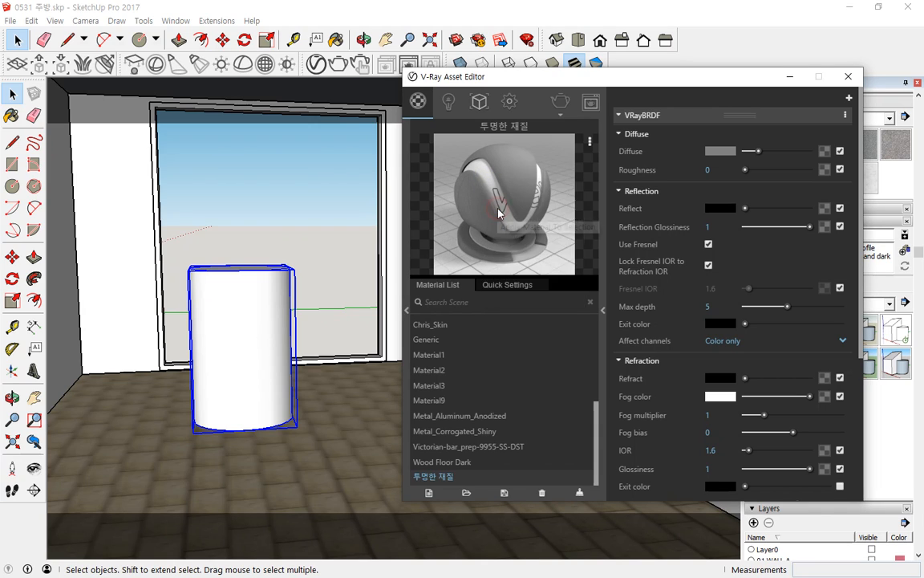
pyautogui.moveTo(516, 233); pyautogui.dragTo(262, 316)
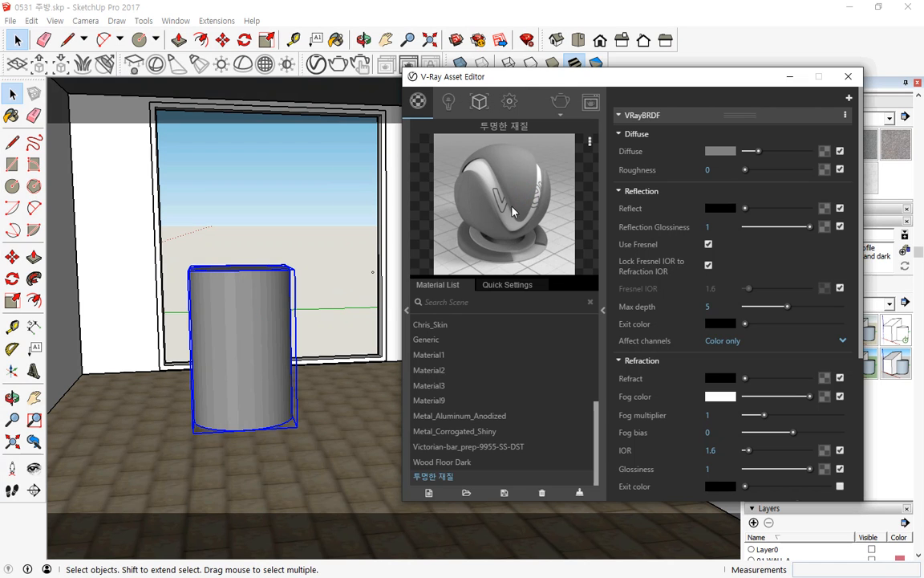
pyautogui.moveTo(467, 215); pyautogui.dragTo(449, 201)
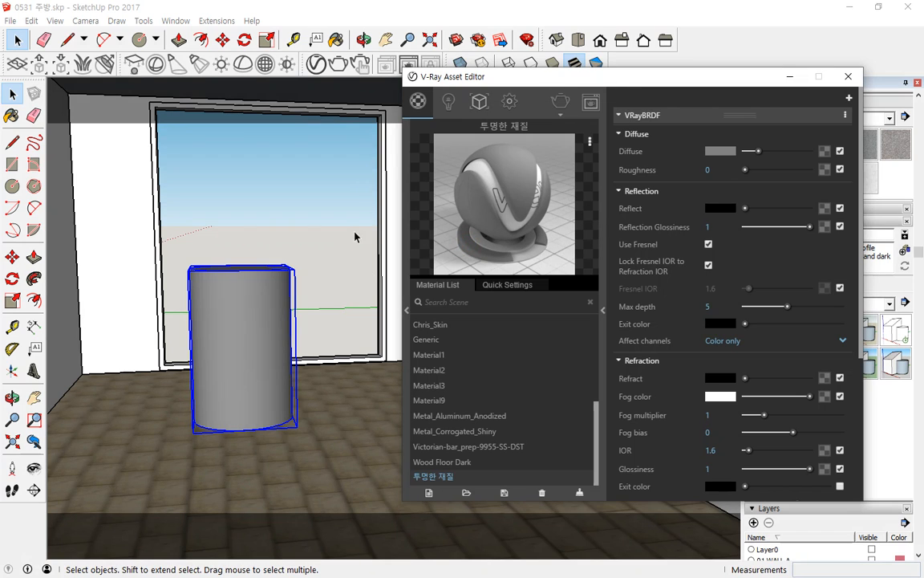
pyautogui.hotkey('ctrl', 'alt', 'd')
pyautogui.moveTo(499, 236)
pyautogui.mouseDown()
pyautogui.moveTo(504, 214)
pyautogui.moveTo(484, 210)
pyautogui.mouseUp()
pyautogui.moveTo(491, 196); pyautogui.dragTo(463, 191)
pyautogui.moveTo(363, 222); pyautogui.dragTo(225, 330)
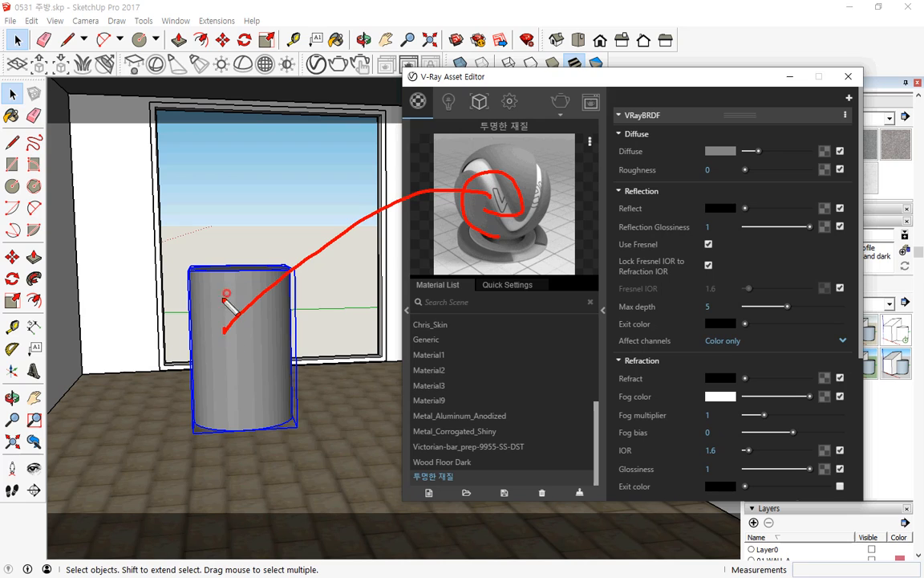
pyautogui.moveTo(225, 292); pyautogui.dragTo(267, 349)
pyautogui.press('Escape')
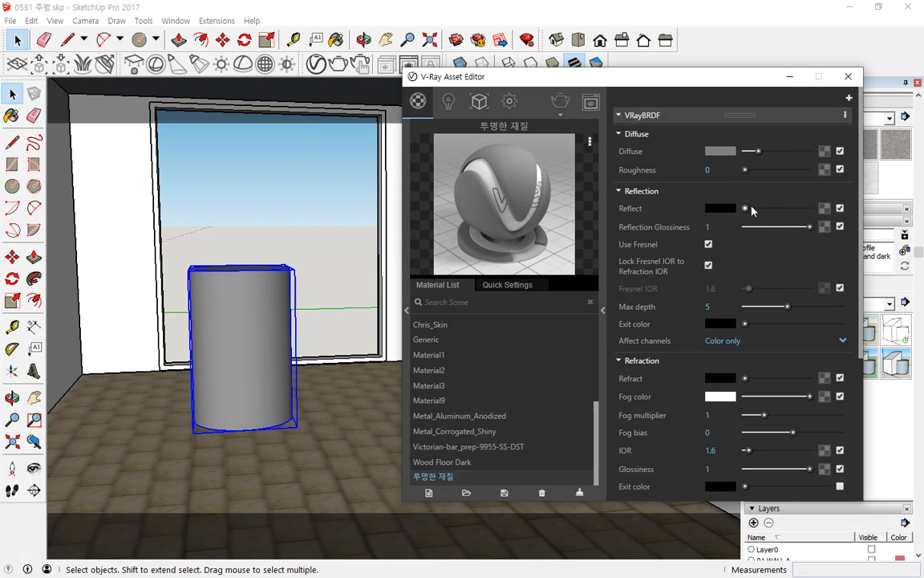
# Step: Raise the 투명한 재질 material's reflection colour to mid grey and its refraction colour to light grey
pyautogui.moveTo(748, 208); pyautogui.dragTo(755, 209)
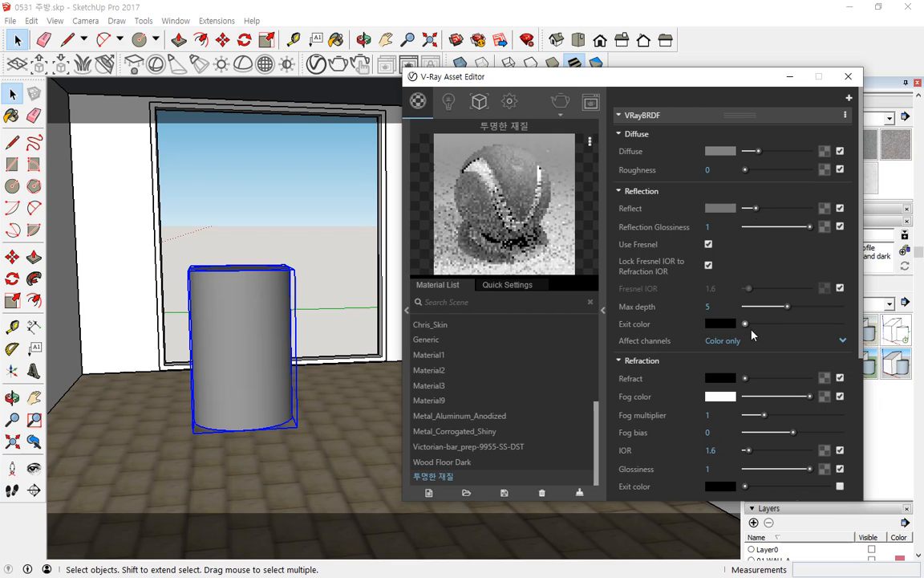
pyautogui.scroll(-3, 750, 365)
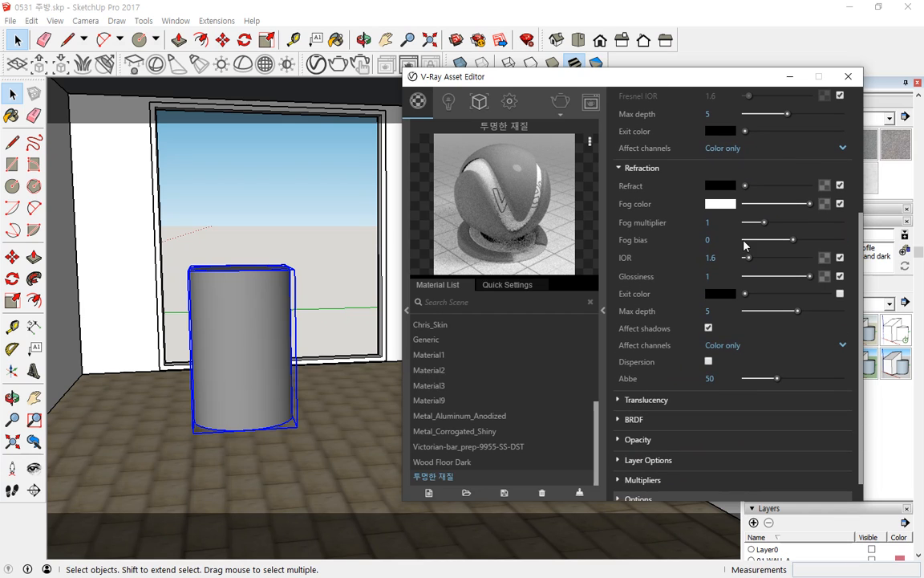
pyautogui.moveTo(746, 185); pyautogui.dragTo(784, 187)
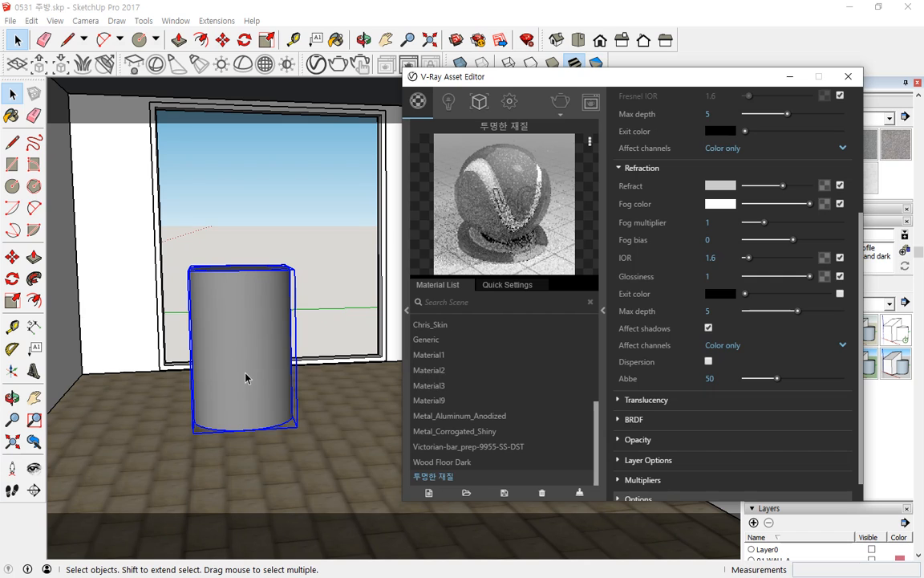
# Step: Set the 투명한 재질 material's diffuse colour to light grey, RGB 211, 211, 211
pyautogui.scroll(5, 656, 260)
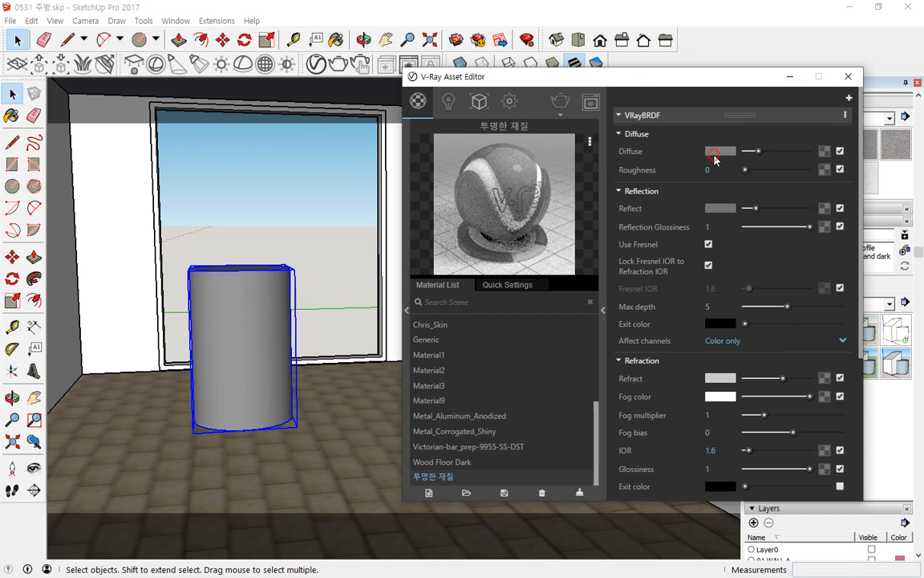
pyautogui.click(715, 154)
pyautogui.moveTo(735, 127); pyautogui.dragTo(741, 141)
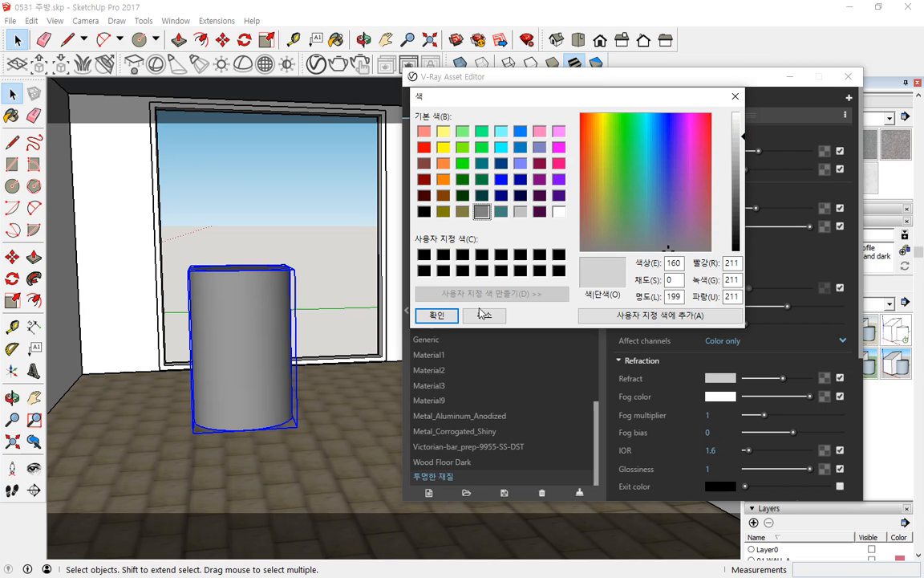
pyautogui.click(438, 315)
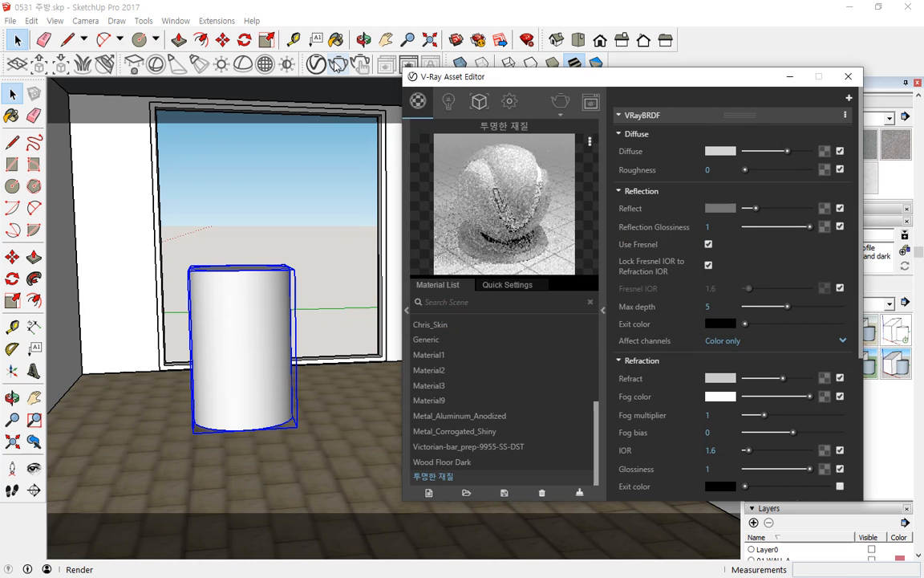
# Step: Render the room with the transparent cylinder and place the material's refraction settings beside the render
pyautogui.click(313, 61)
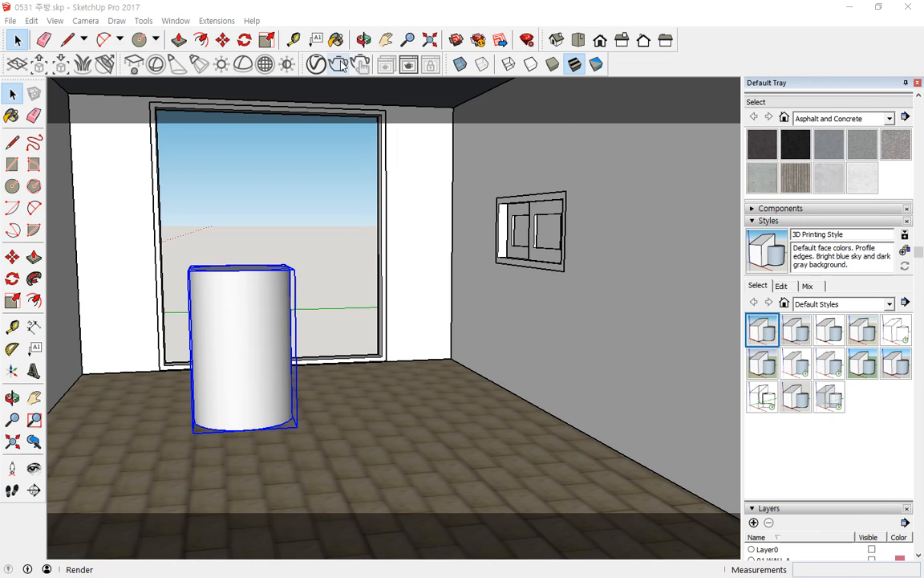
pyautogui.click(316, 63)
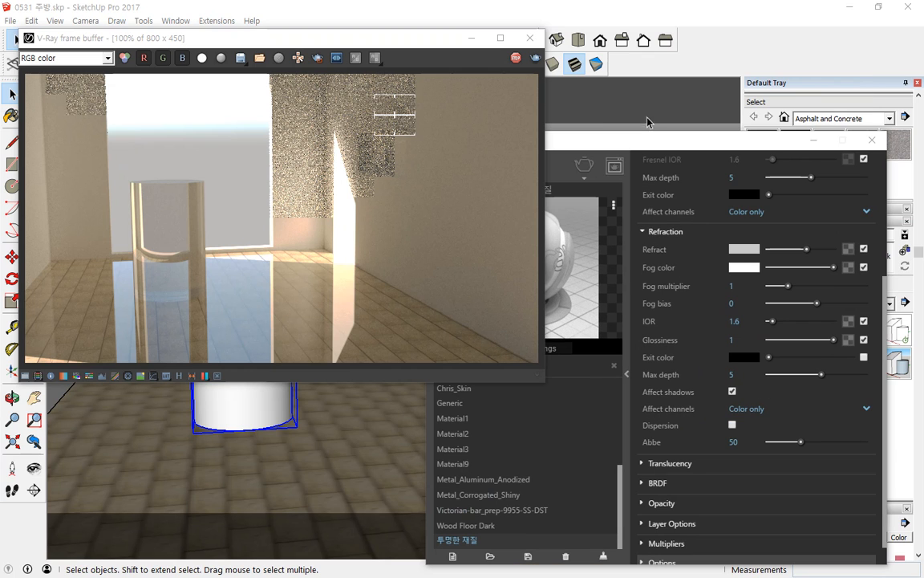
pyautogui.moveTo(654, 138); pyautogui.dragTo(642, 112)
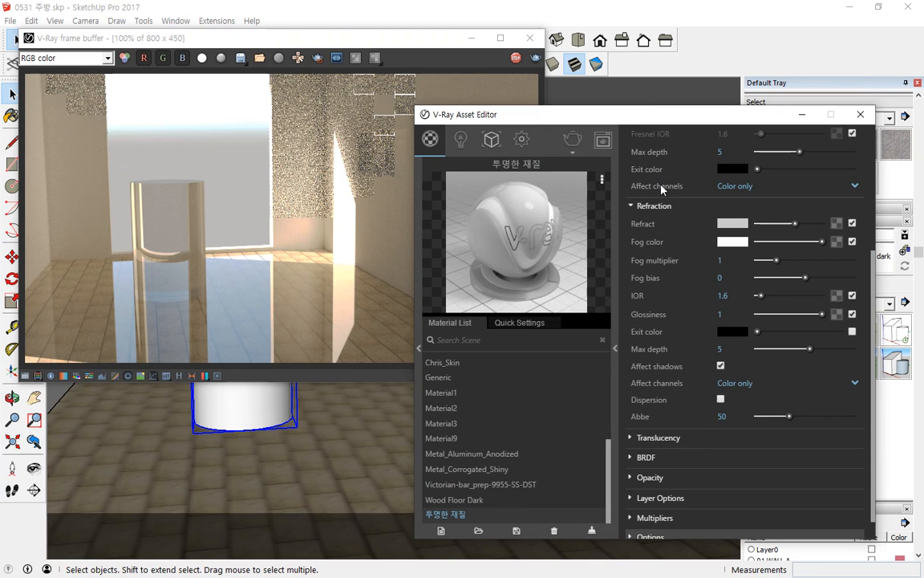
pyautogui.moveTo(625, 233); pyautogui.dragTo(724, 236)
pyautogui.moveTo(151, 315)
pyautogui.mouseDown()
pyautogui.moveTo(185, 143)
pyautogui.moveTo(210, 312)
pyautogui.moveTo(145, 313)
pyautogui.mouseUp()
pyautogui.moveTo(134, 180)
pyautogui.mouseDown()
pyautogui.moveTo(141, 247)
pyautogui.moveTo(177, 261)
pyautogui.moveTo(197, 252)
pyautogui.mouseUp()
pyautogui.click(199, 191)
pyautogui.moveTo(193, 193); pyautogui.dragTo(194, 239)
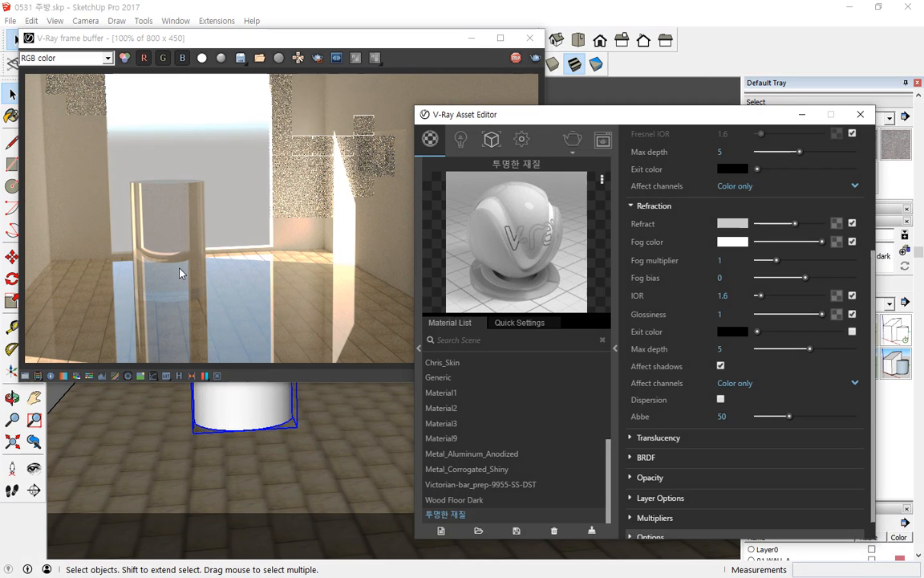
pyautogui.moveTo(191, 293)
pyautogui.mouseDown()
pyautogui.moveTo(118, 222)
pyautogui.moveTo(191, 166)
pyautogui.moveTo(166, 285)
pyautogui.mouseUp()
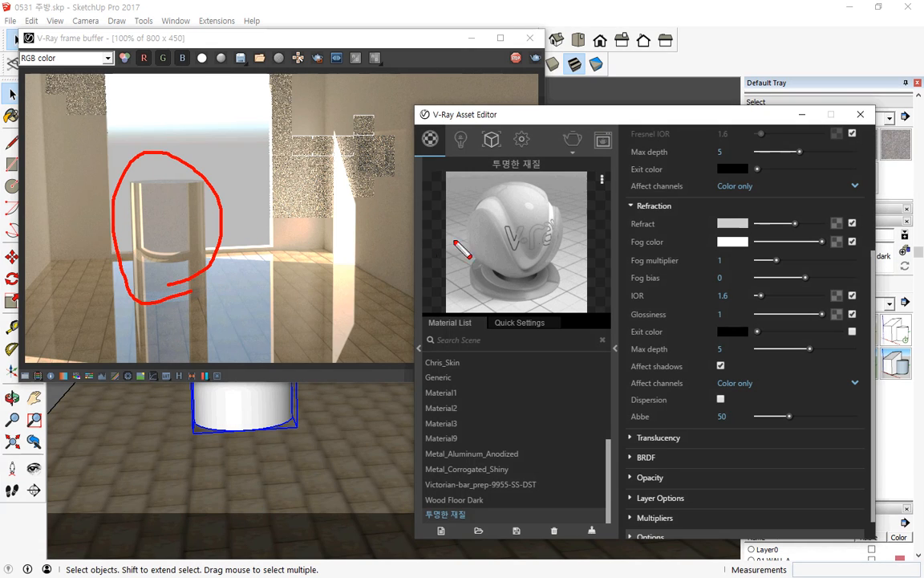
# Step: Examine the 투명한 재질 material's refraction colour, fog colour and fog multiplier settings against the rendered cylinder
pyautogui.moveTo(739, 229)
pyautogui.mouseDown()
pyautogui.moveTo(808, 232)
pyautogui.moveTo(716, 231)
pyautogui.mouseUp()
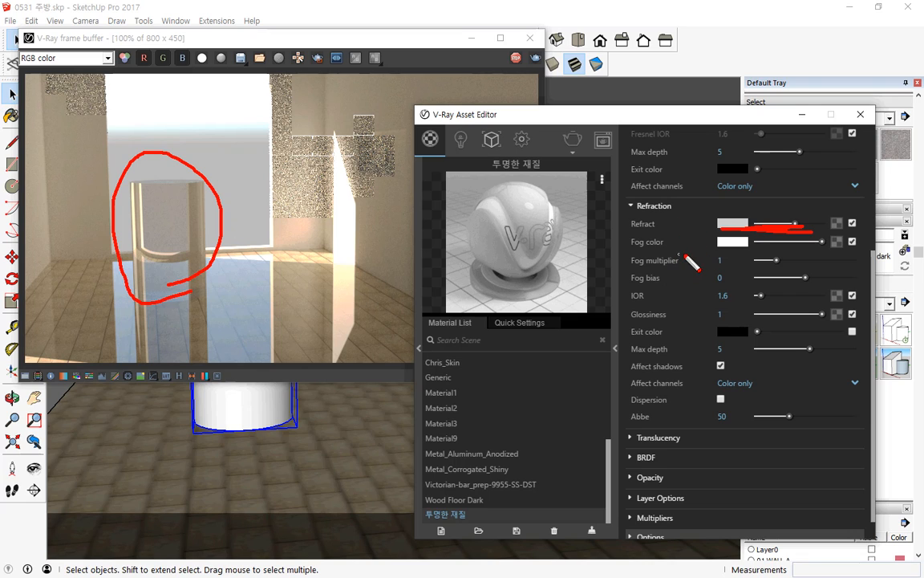
pyautogui.press('e')
pyautogui.moveTo(696, 253)
pyautogui.mouseDown()
pyautogui.moveTo(792, 253)
pyautogui.moveTo(689, 245)
pyautogui.mouseUp()
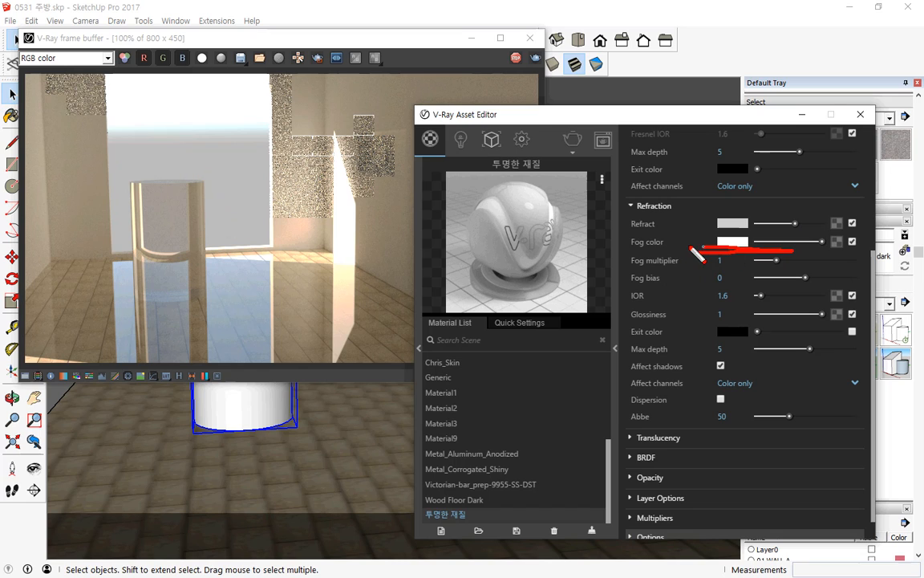
pyautogui.moveTo(183, 255)
pyautogui.mouseDown()
pyautogui.moveTo(145, 240)
pyautogui.moveTo(207, 216)
pyautogui.moveTo(149, 243)
pyautogui.mouseUp()
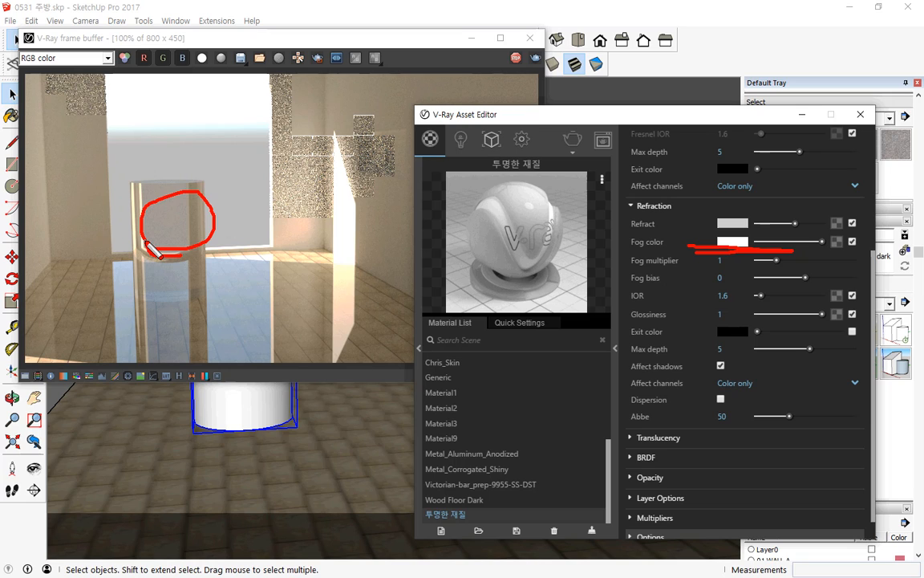
pyautogui.press('Delete')
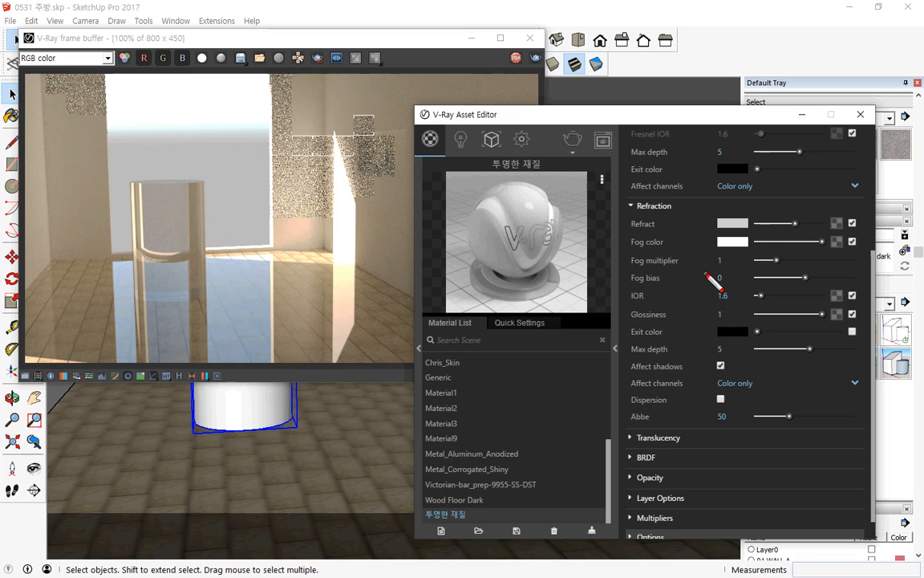
pyautogui.moveTo(707, 275); pyautogui.dragTo(780, 267)
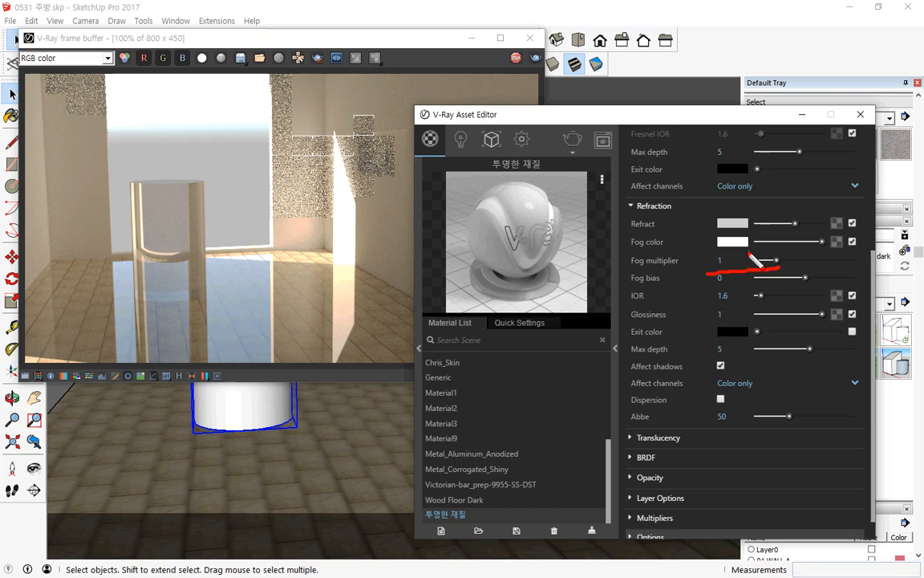
pyautogui.press('Escape')
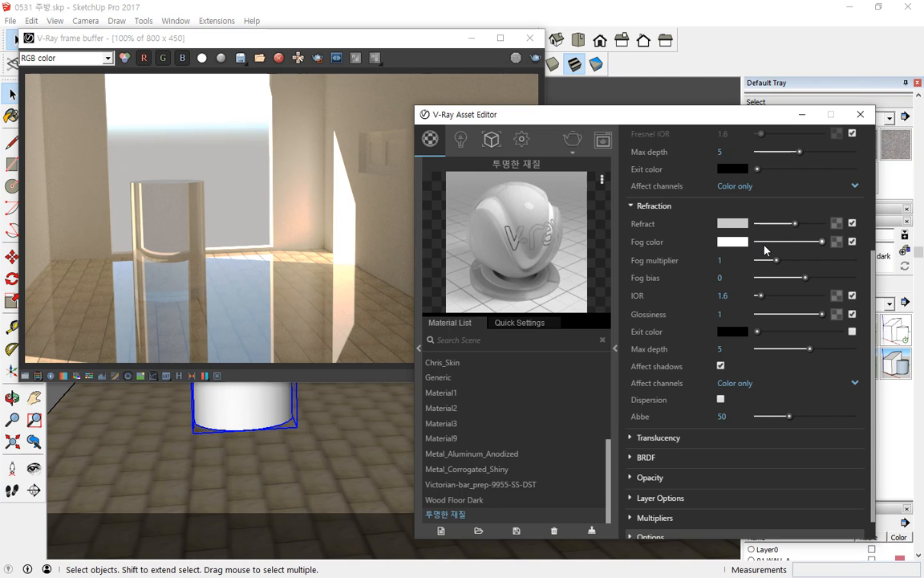
# Step: Set the 투명한 재질 material's refraction fog multiplier to 2 and render the room again
pyautogui.moveTo(780, 261); pyautogui.dragTo(795, 261)
pyautogui.click(722, 261)
pyautogui.write('2')
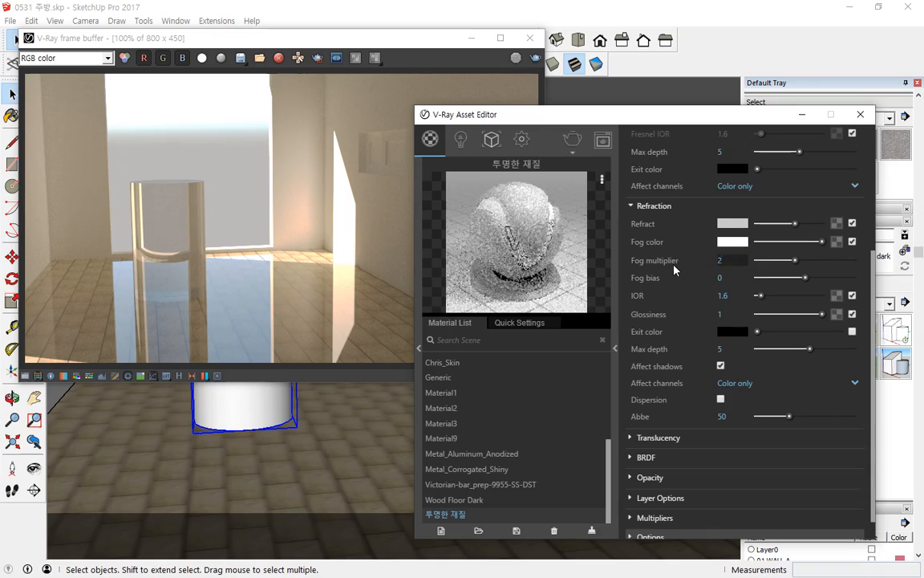
pyautogui.press('Return')
pyautogui.click(536, 58)
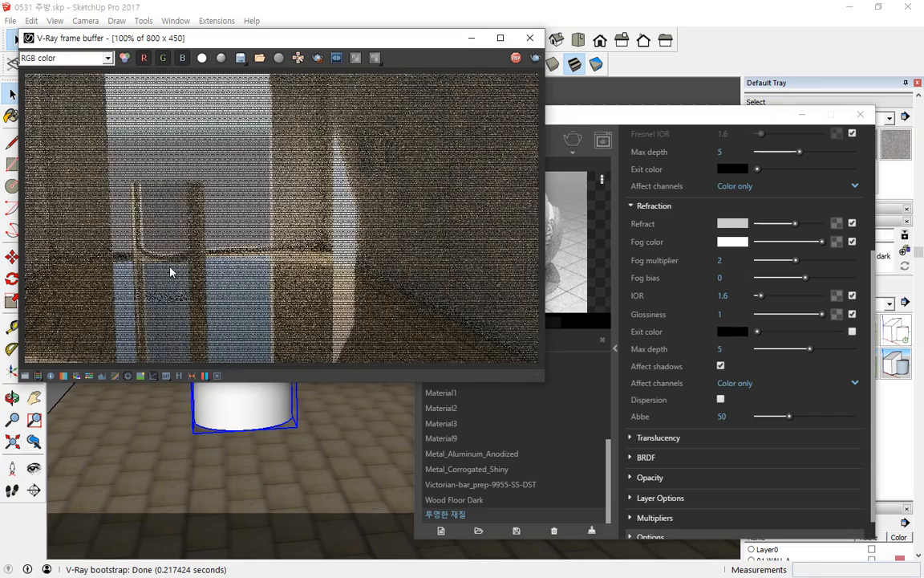
# Step: Inspect the transparent cylinder's edge and base in the new render, and review the material's Affect shadows option
pyautogui.hotkey('ctrl', 'shift', 'd')
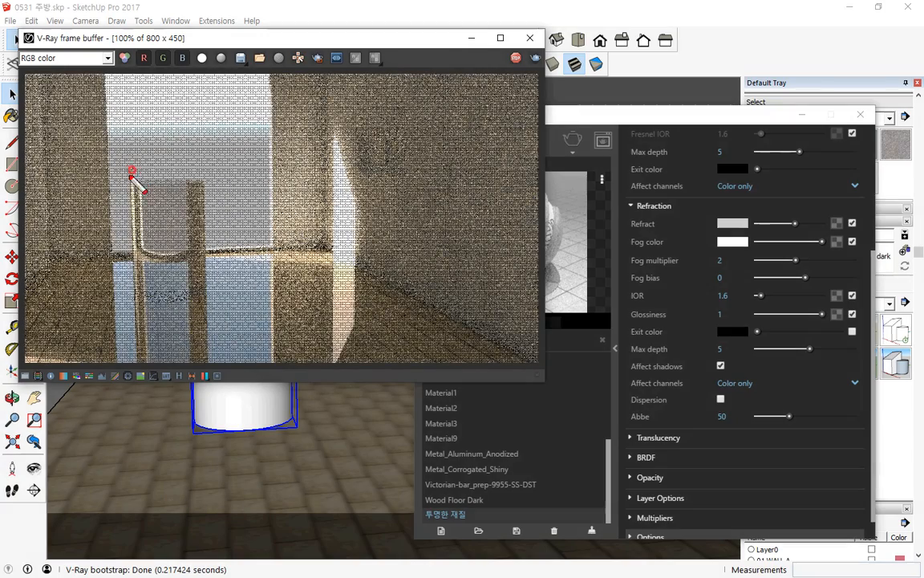
pyautogui.moveTo(131, 171)
pyautogui.mouseDown()
pyautogui.moveTo(132, 255)
pyautogui.moveTo(188, 241)
pyautogui.moveTo(146, 172)
pyautogui.moveTo(126, 164)
pyautogui.mouseUp()
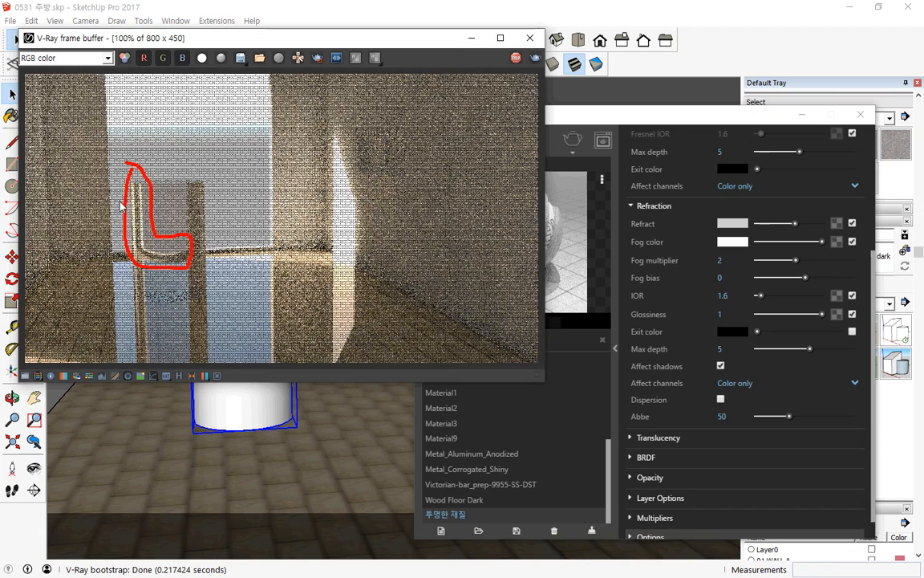
pyautogui.press('Escape')
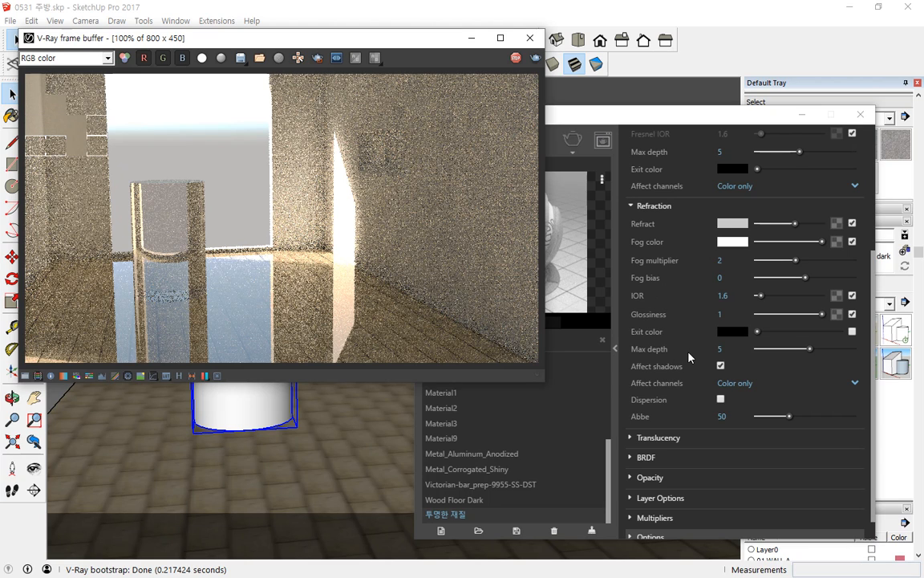
pyautogui.scroll(-1, 689, 349)
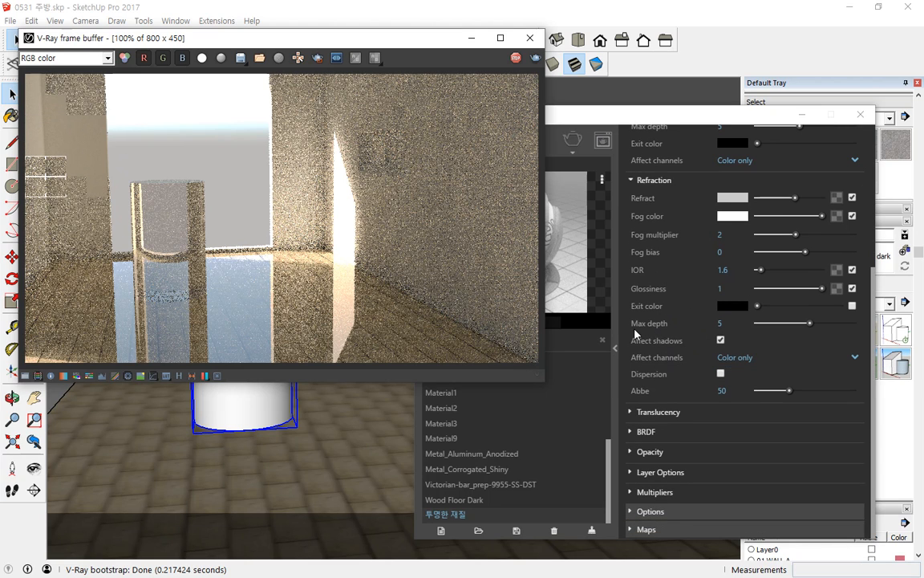
pyautogui.moveTo(628, 329)
pyautogui.mouseDown()
pyautogui.moveTo(755, 330)
pyautogui.moveTo(805, 316)
pyautogui.moveTo(728, 295)
pyautogui.moveTo(616, 329)
pyautogui.moveTo(612, 318)
pyautogui.mouseUp()
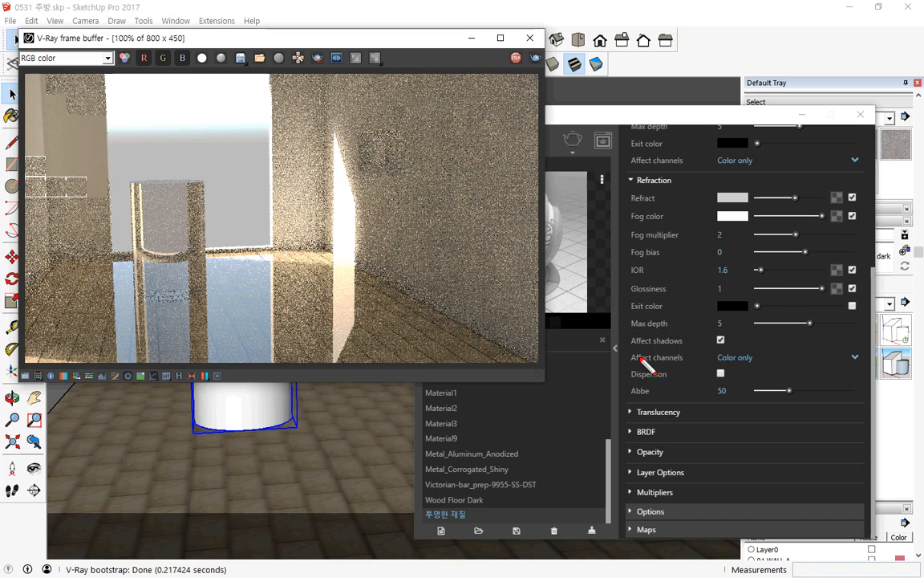
pyautogui.moveTo(629, 351)
pyautogui.mouseDown()
pyautogui.moveTo(733, 350)
pyautogui.moveTo(630, 331)
pyautogui.mouseUp()
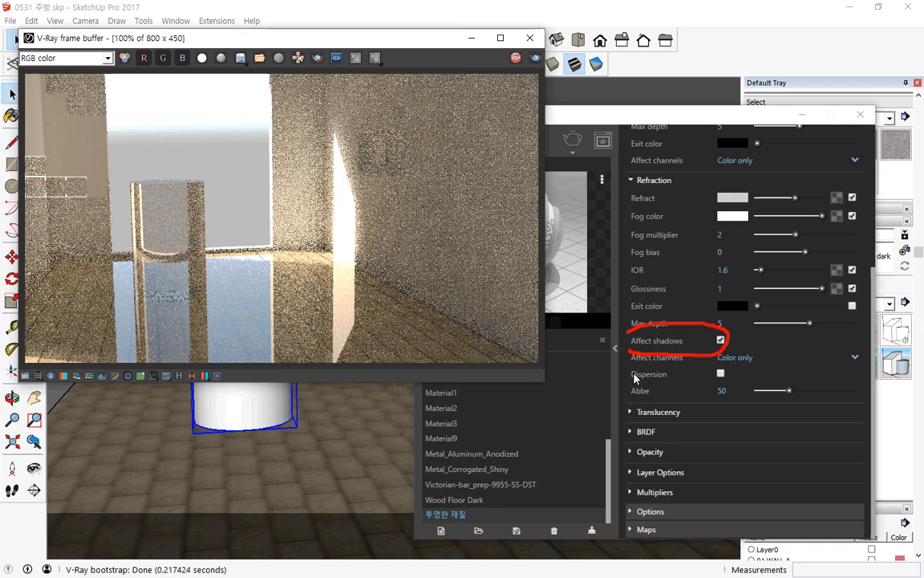
pyautogui.press('Escape')
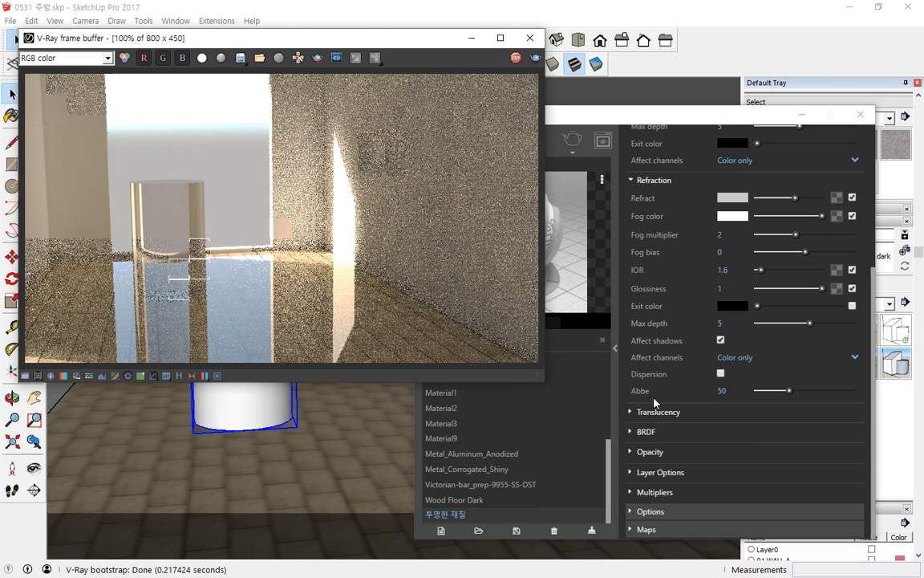
# Step: Expand the 투명한 재질 material's Translucency settings and set the translucency type to Soft (water) model
pyautogui.click(630, 411)
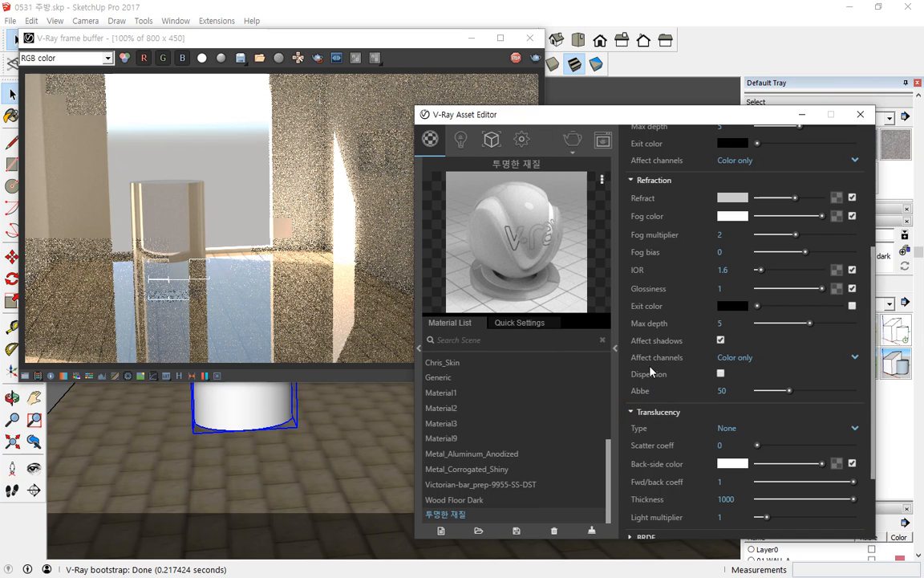
pyautogui.scroll(-3, 649, 371)
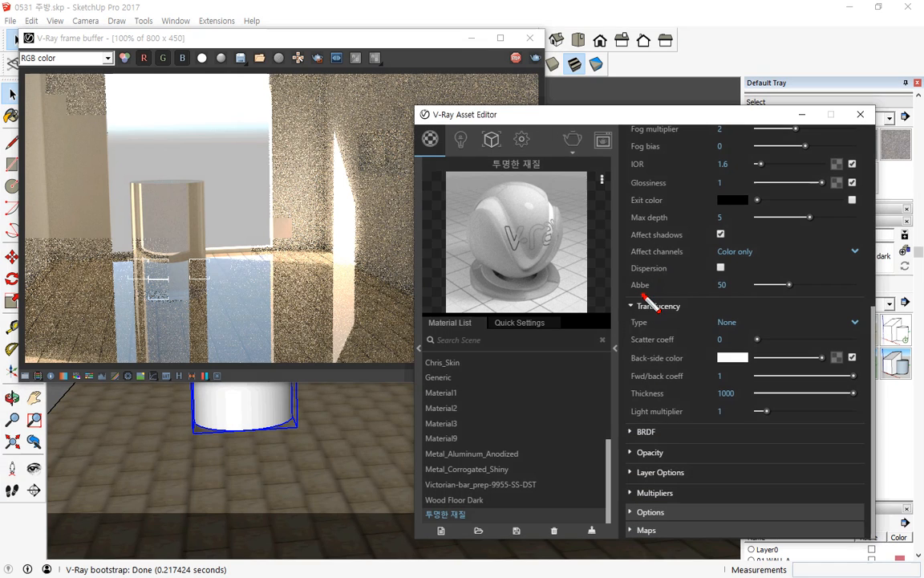
pyautogui.moveTo(642, 295)
pyautogui.mouseDown()
pyautogui.moveTo(632, 412)
pyautogui.moveTo(774, 414)
pyautogui.moveTo(771, 304)
pyautogui.moveTo(641, 299)
pyautogui.mouseUp()
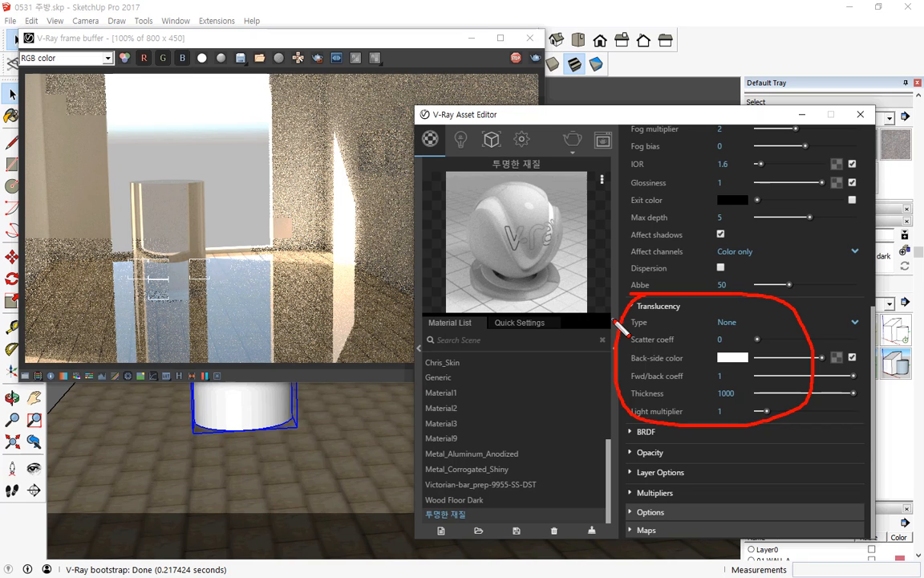
pyautogui.click(762, 323)
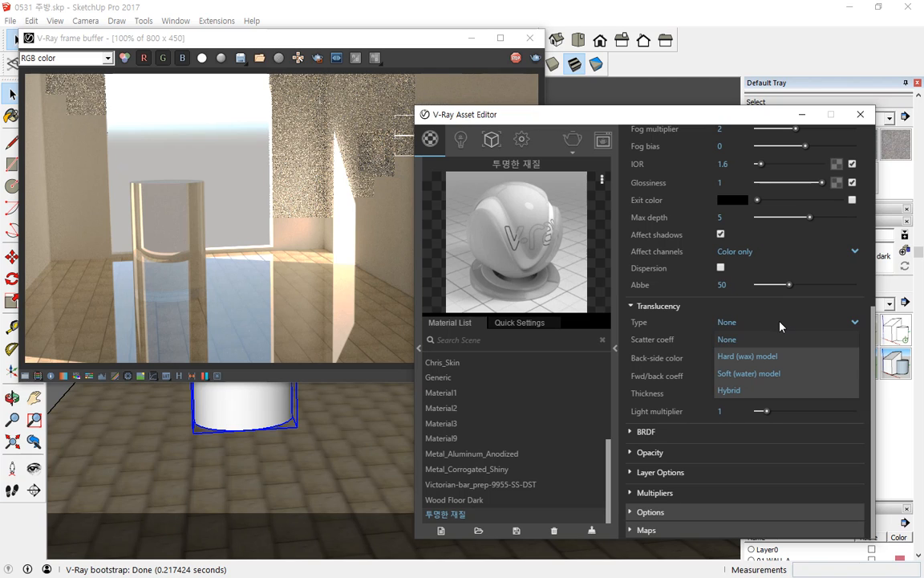
pyautogui.click(770, 374)
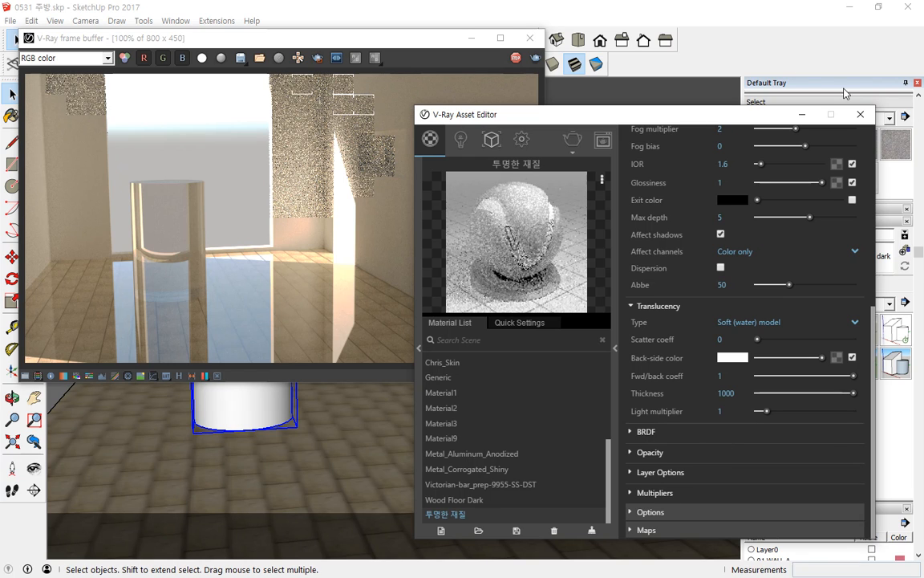
pyautogui.scroll(8, 652, 298)
pyautogui.scroll(-5, 701, 212)
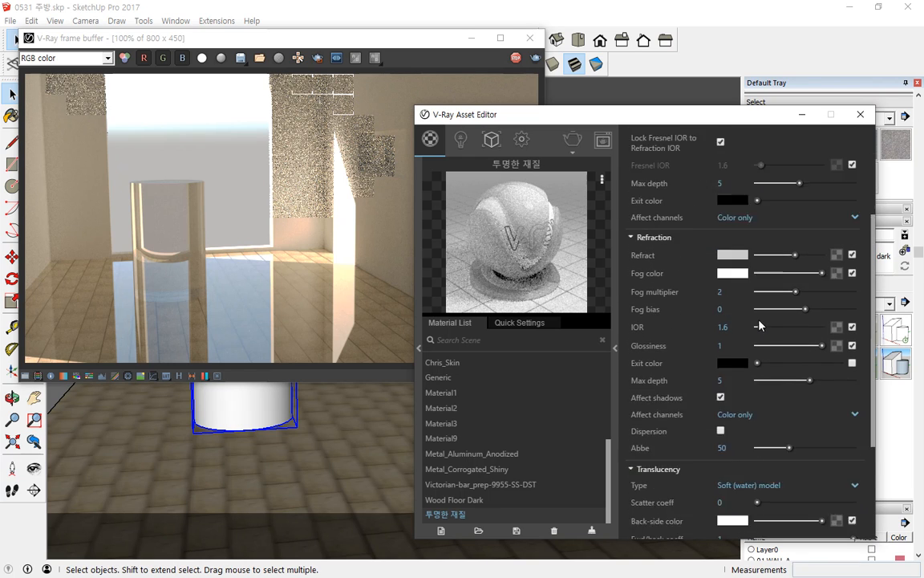